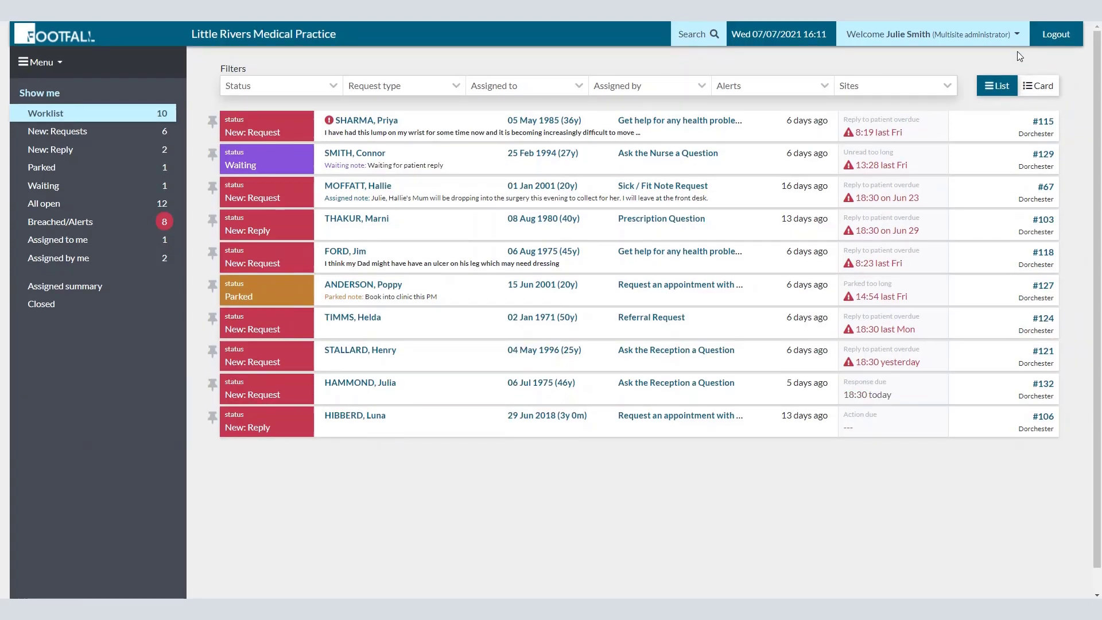
Step: Change the active site from the medical practice to Pharmacy eHub and bring up its main menu
left_click(1018, 38)
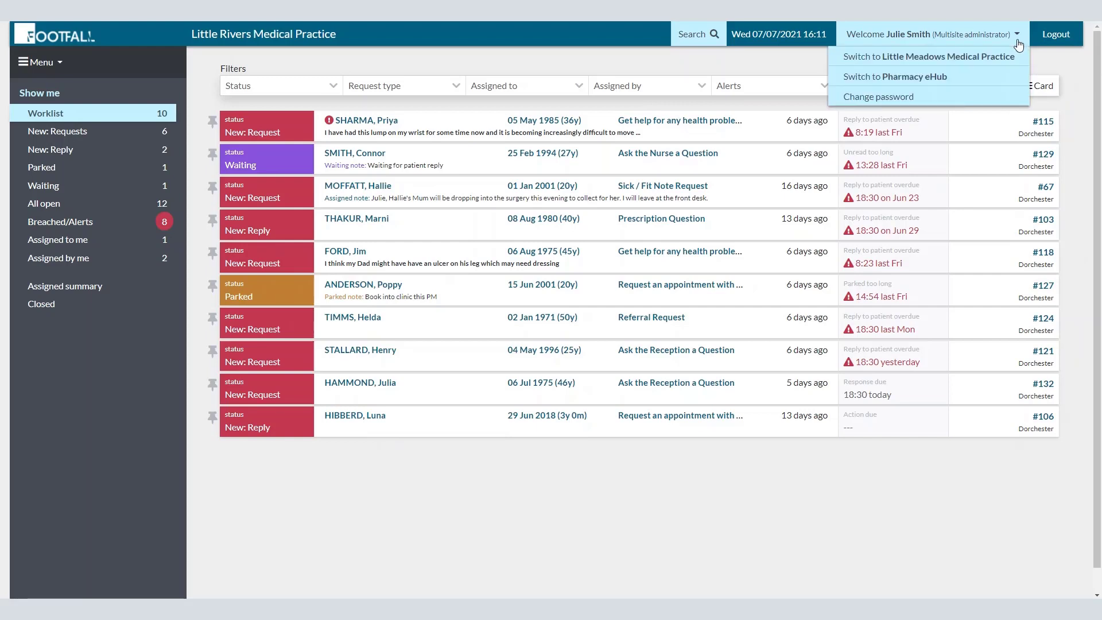
left_click(1003, 82)
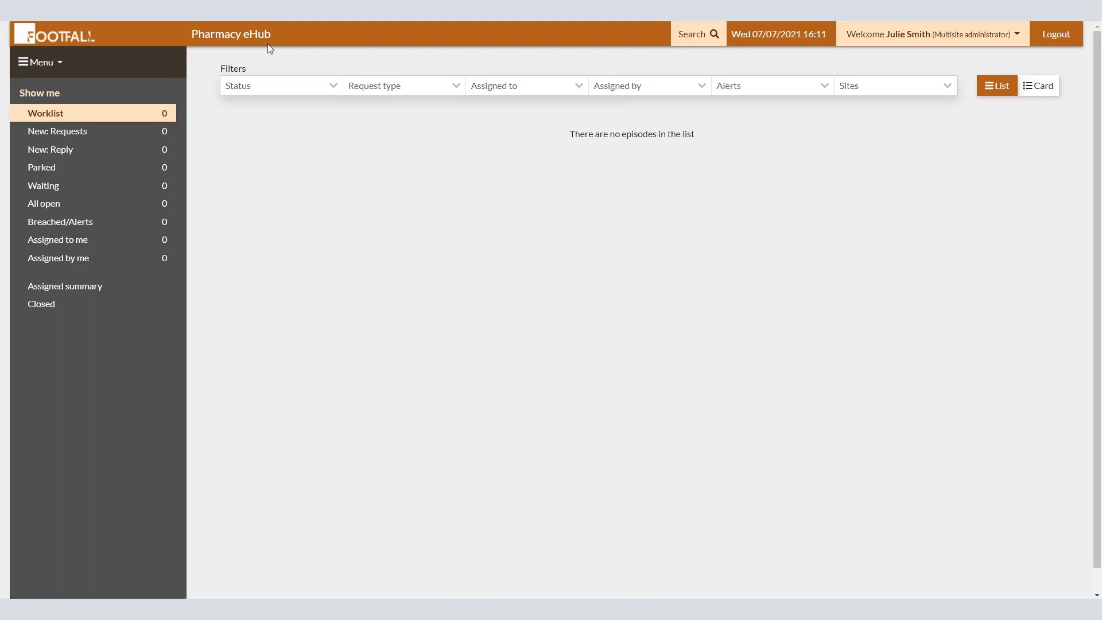
left_click(59, 63)
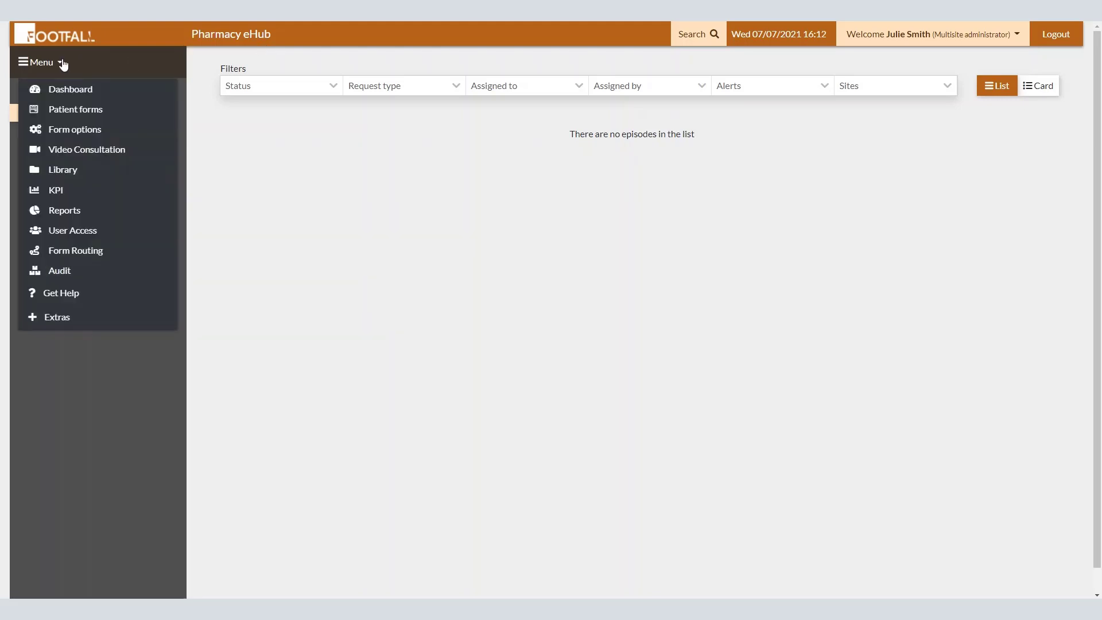
left_click(62, 64)
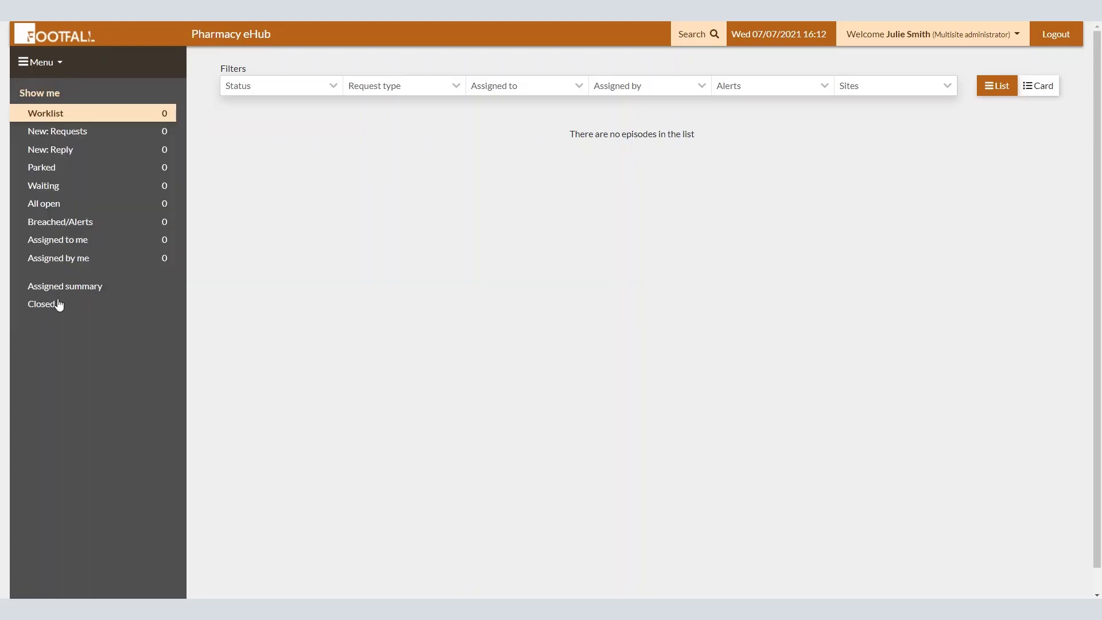
left_click(63, 70)
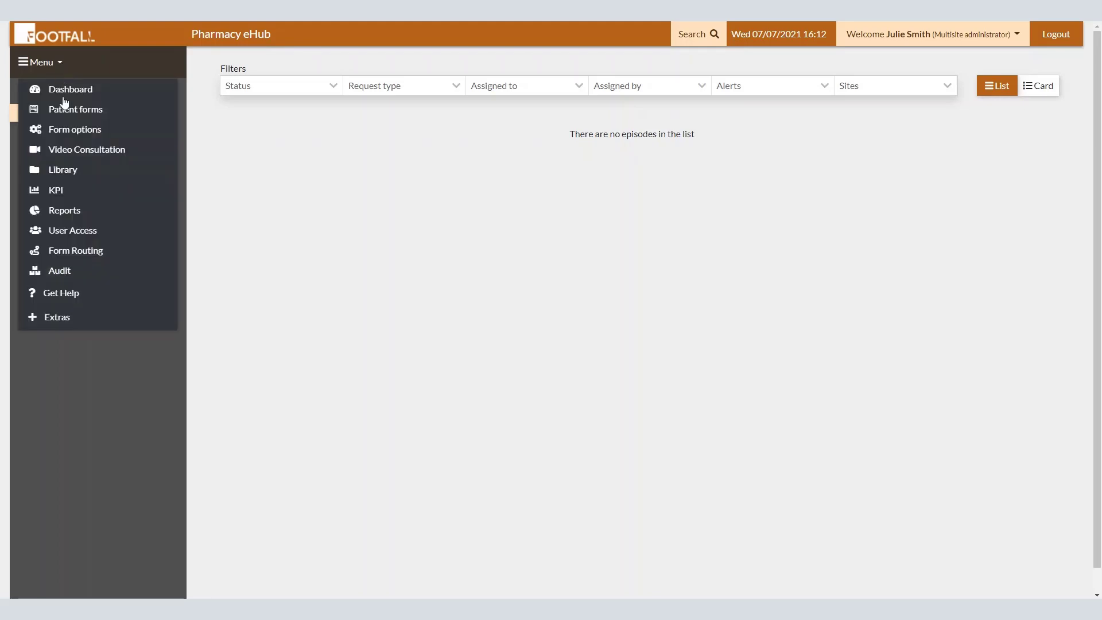
Step: Under User Access, look up the existing practice user by their pasted e-mail and add them to Pharmacy eHub
left_click(113, 235)
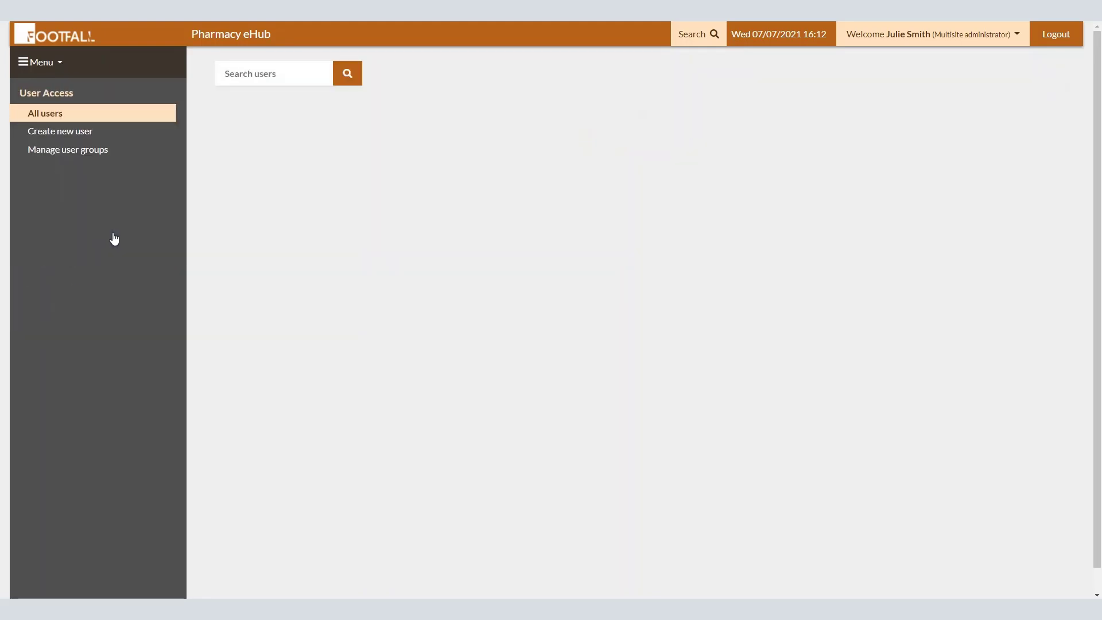
left_click(68, 135)
left_click(252, 108)
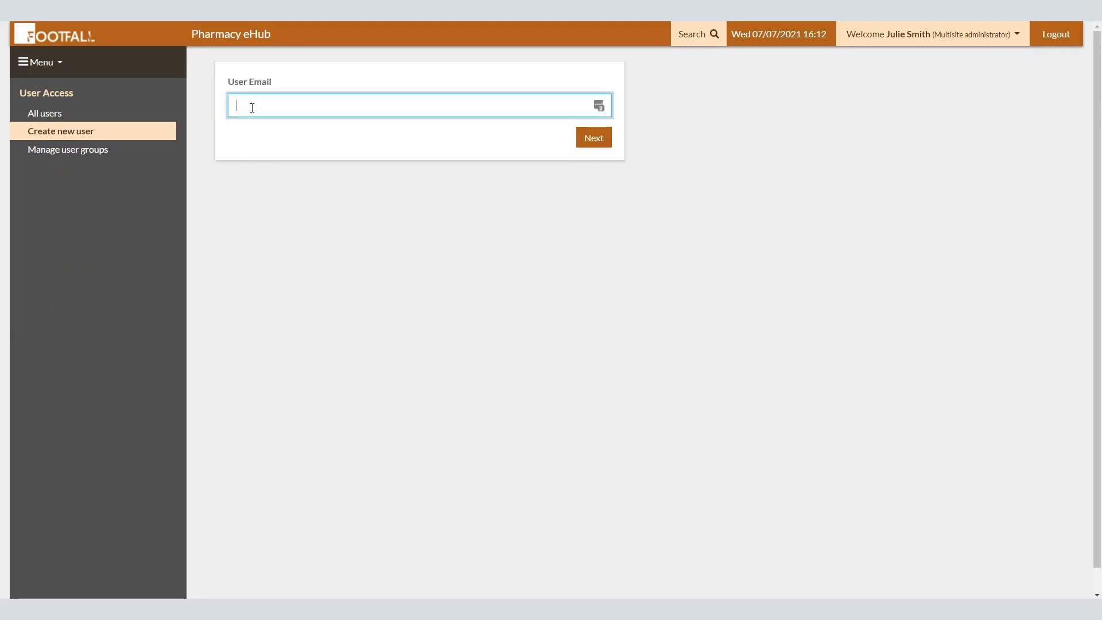
key("ctrl+v")
left_click(477, 370)
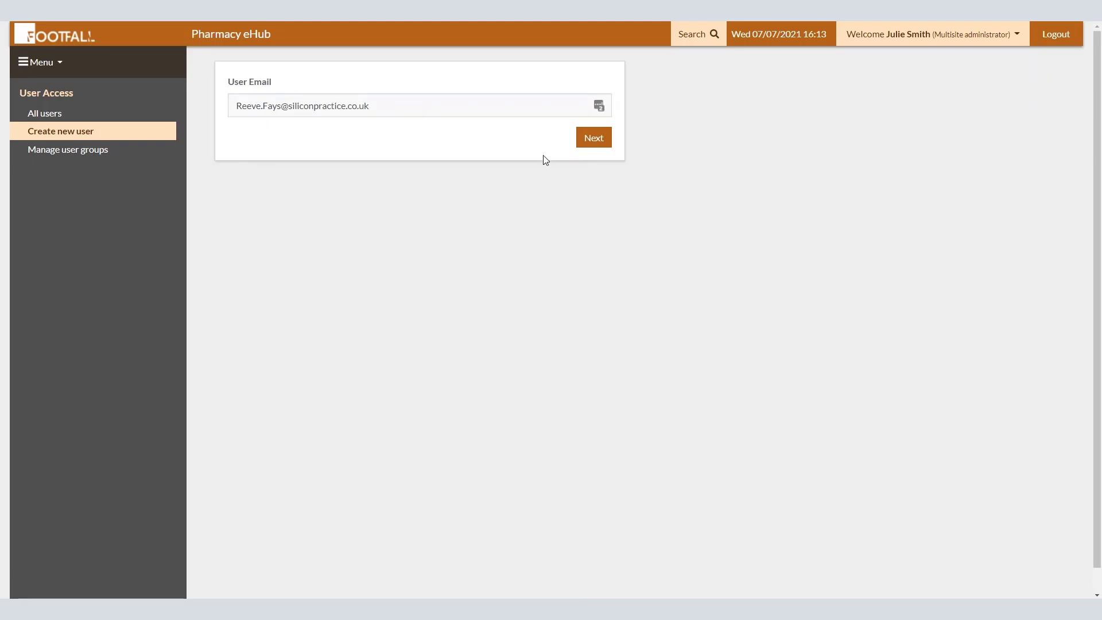
left_click(591, 140)
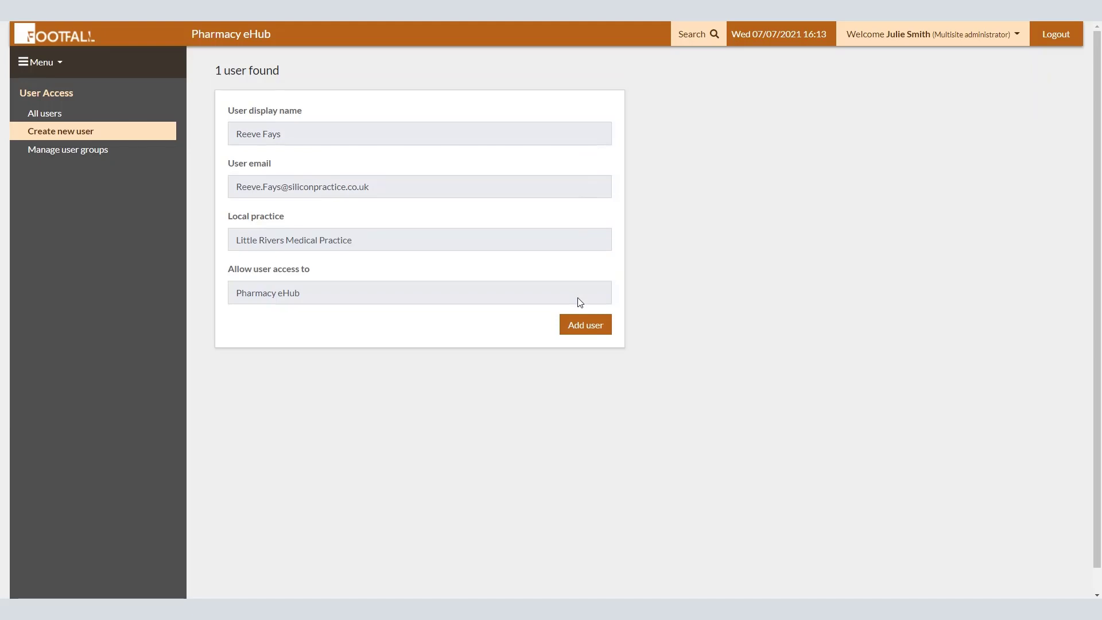
left_click(598, 333)
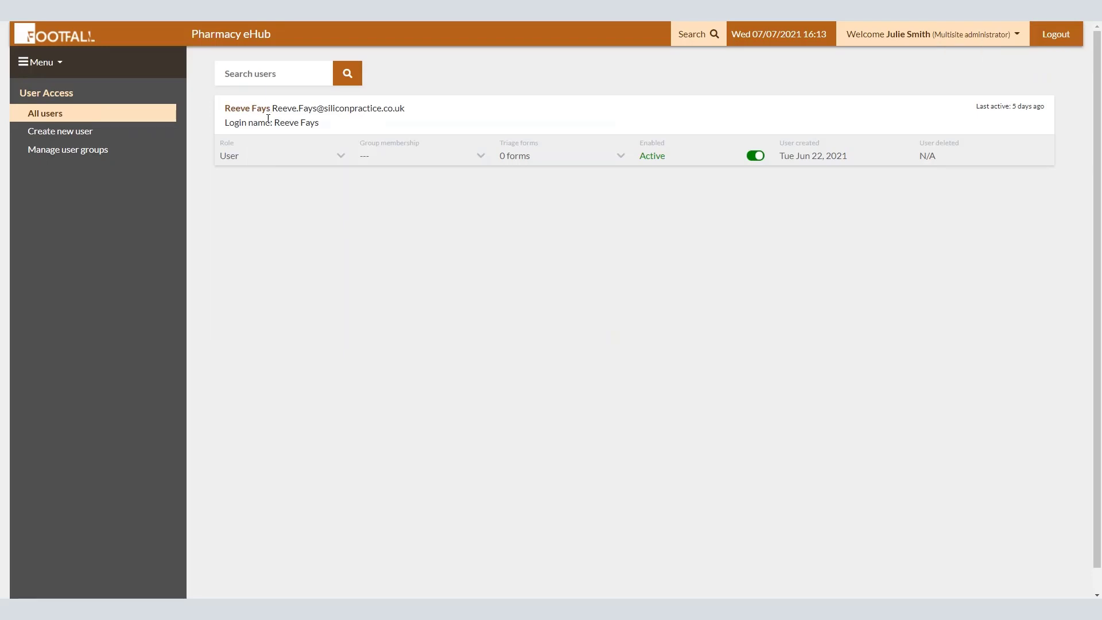
left_click(327, 164)
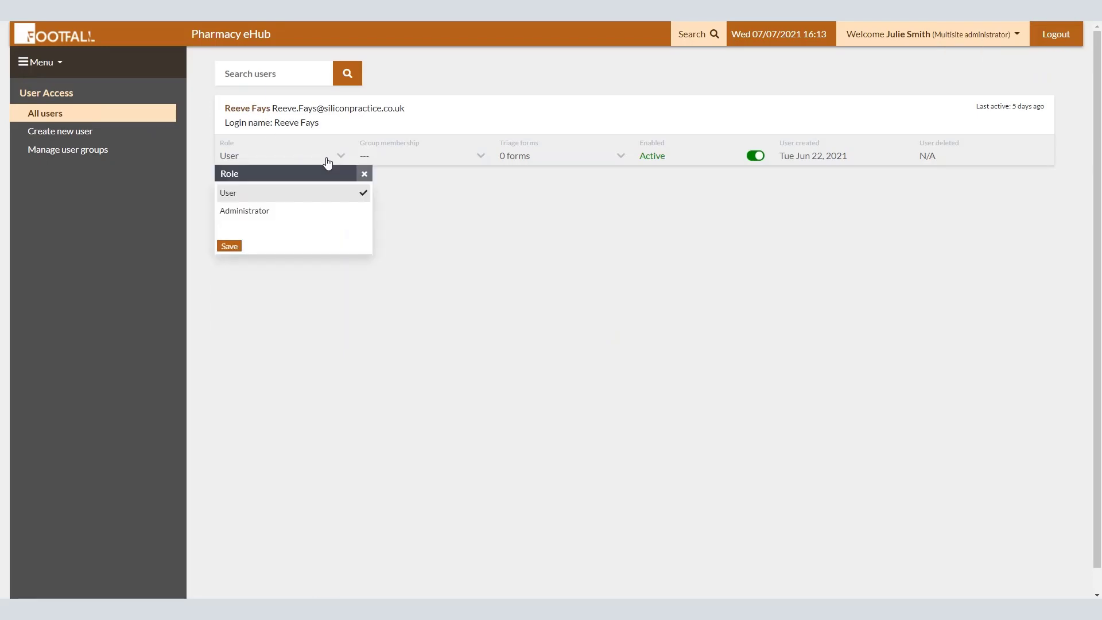
left_click(343, 213)
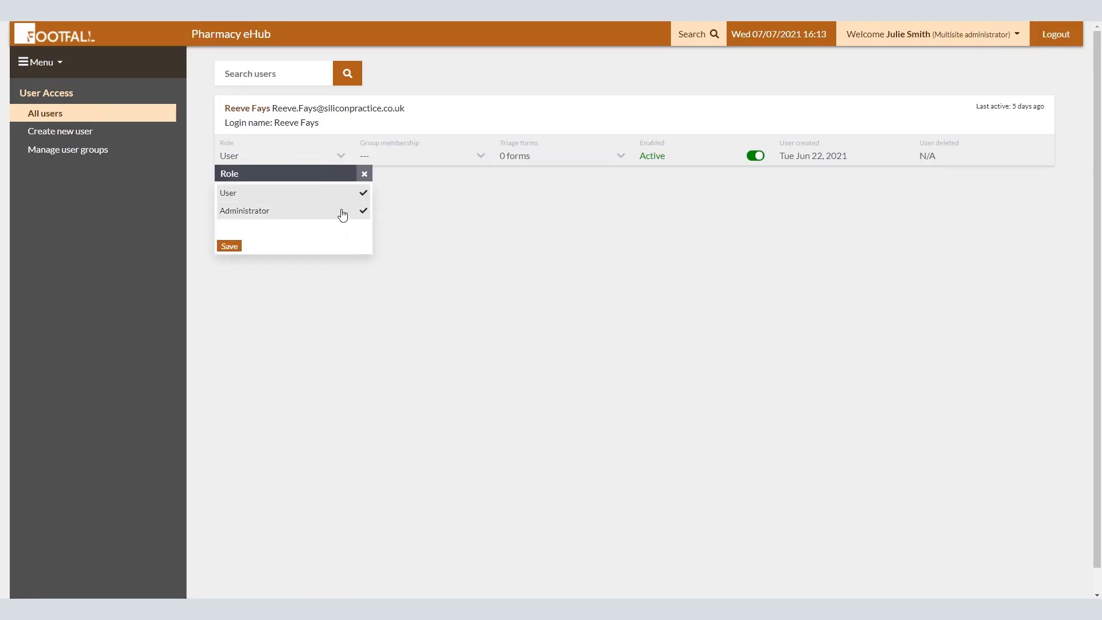
left_click(343, 214)
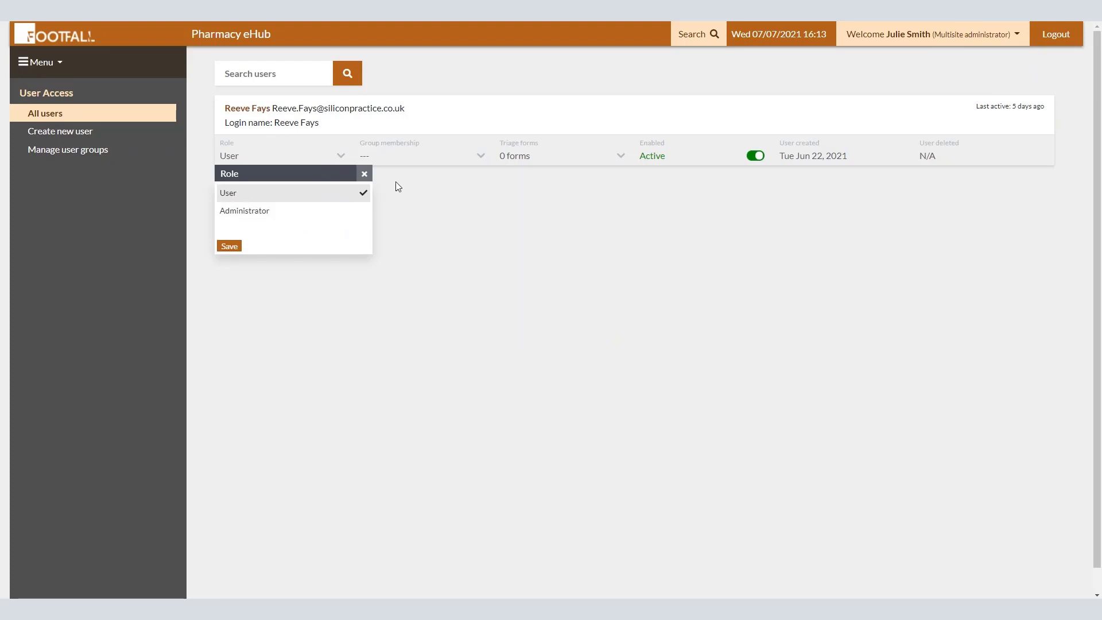
left_click(450, 159)
left_click(533, 158)
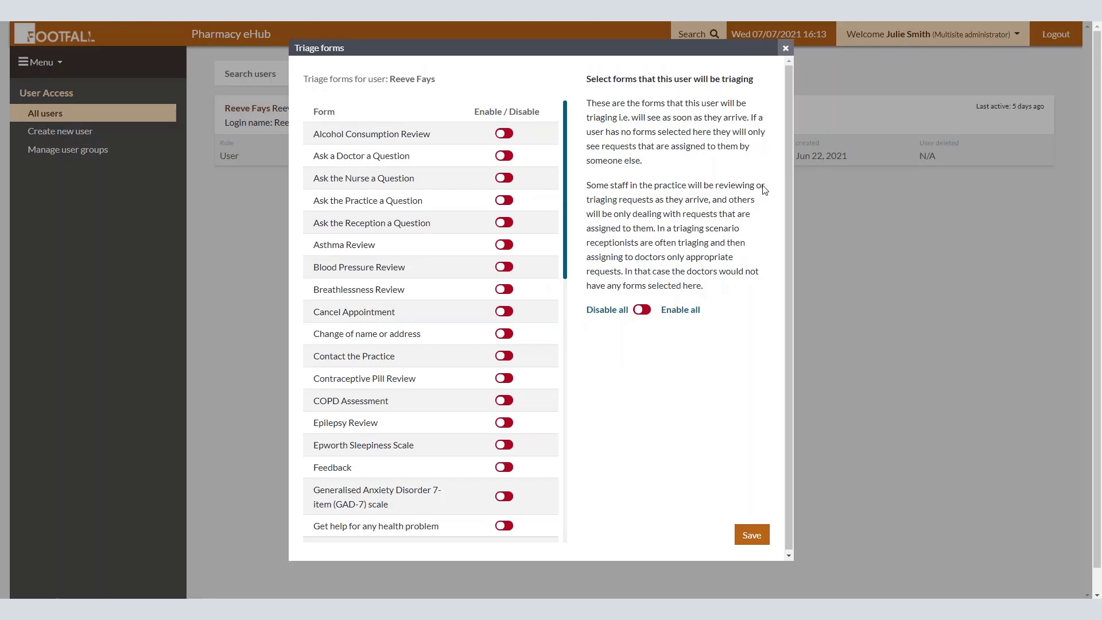
left_click(786, 48)
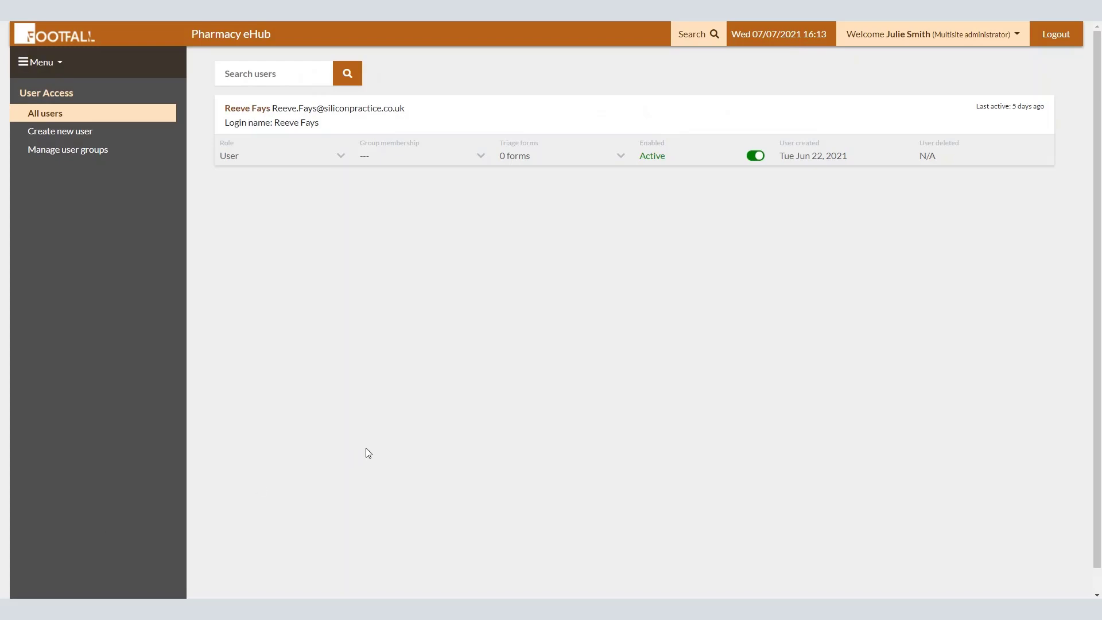
Step: Start a new eHub user by entering their e-mail address and continuing to the details form
left_click(82, 138)
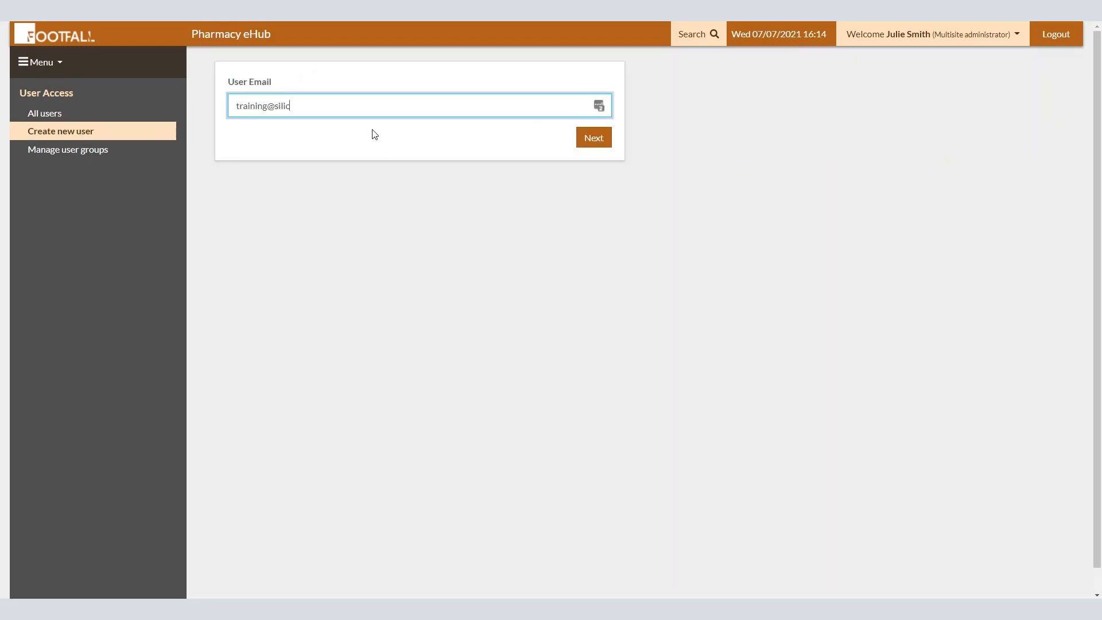
left_click(595, 139)
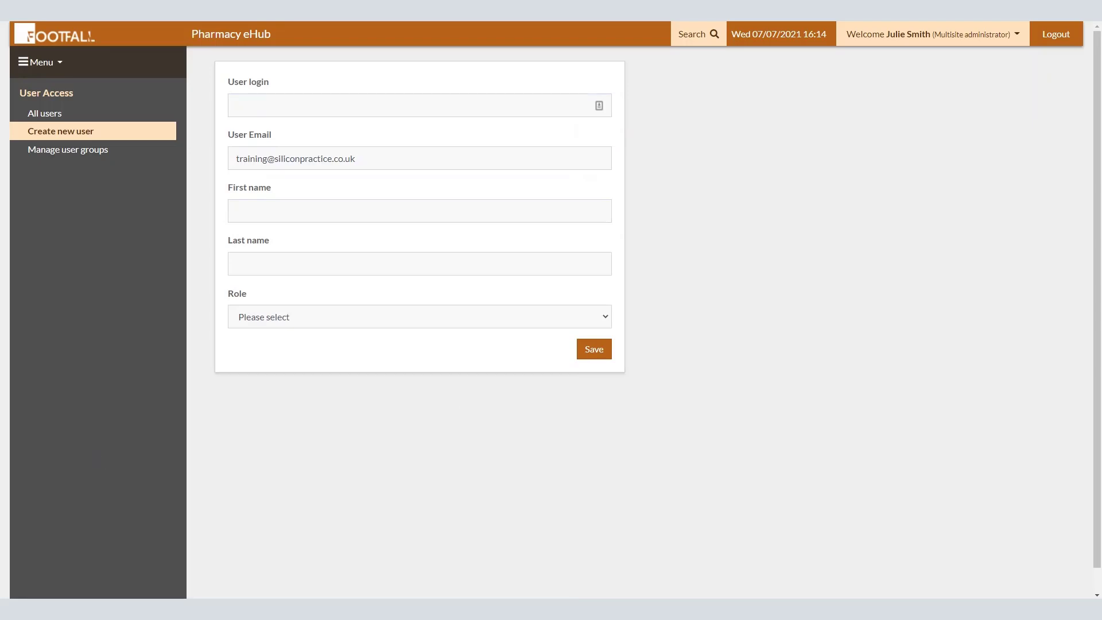
Step: Fill in the new user's login, first and last name, assign the User role, and save
left_click(393, 108)
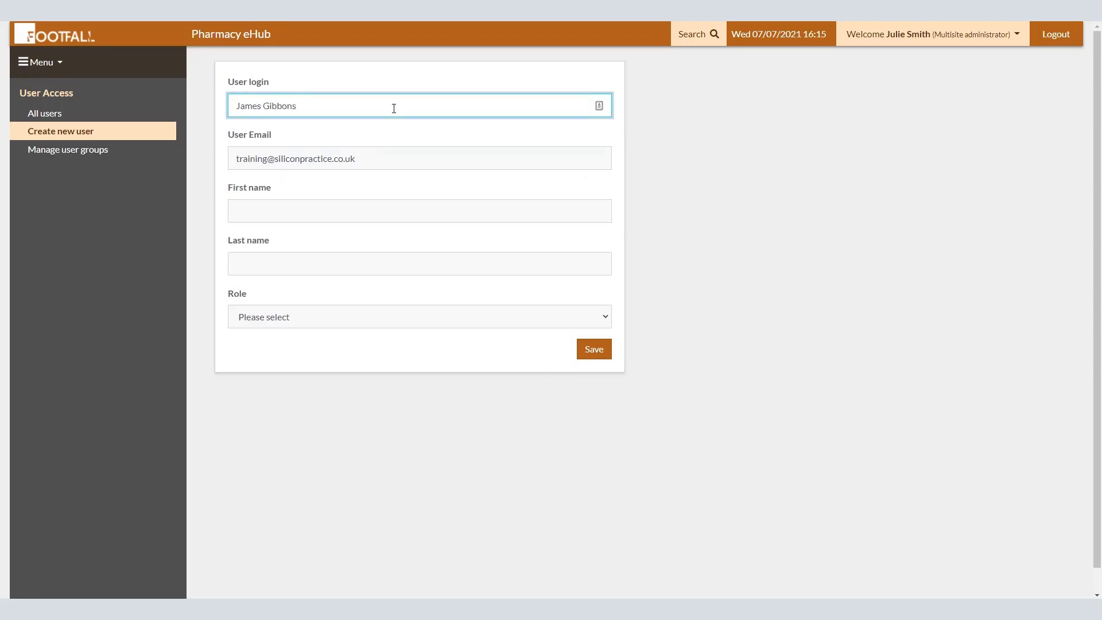
left_click(338, 211)
key("Tab")
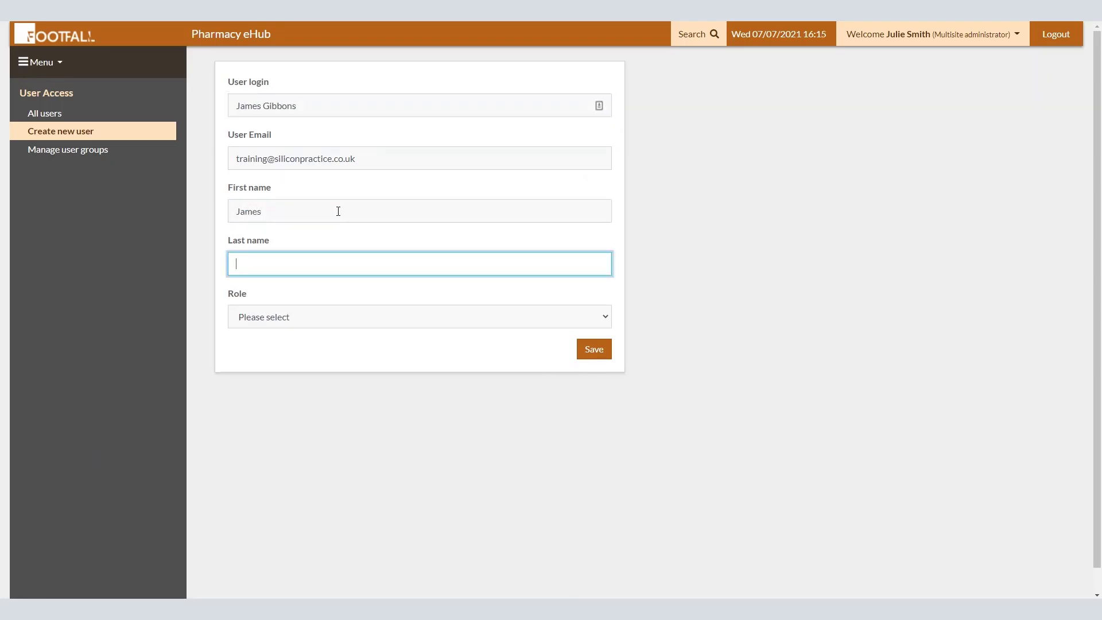
left_click(324, 316)
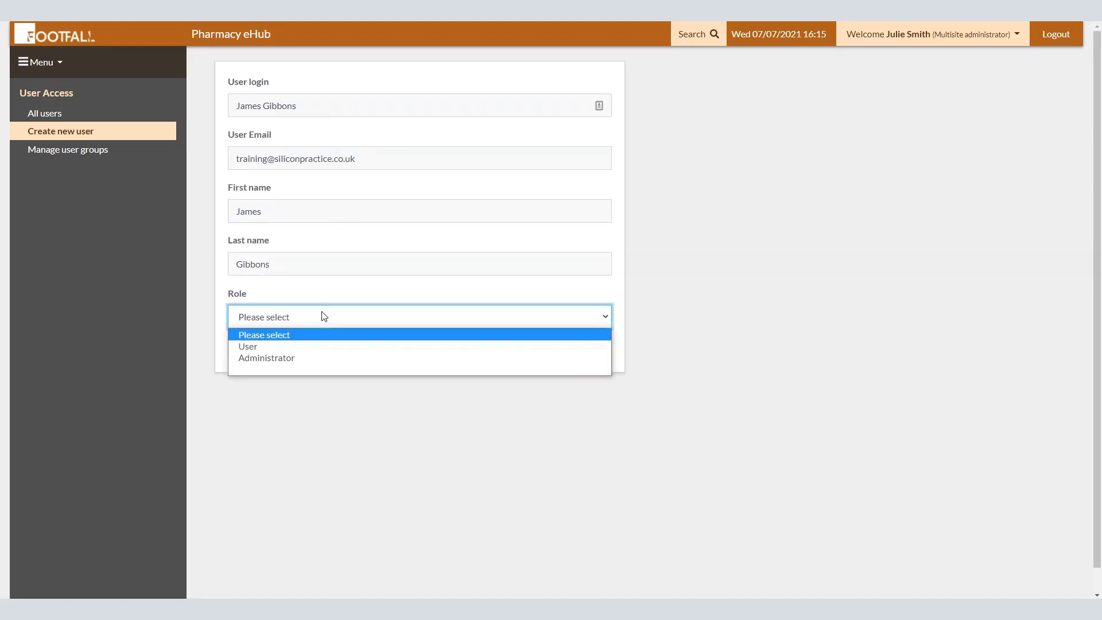
left_click(303, 346)
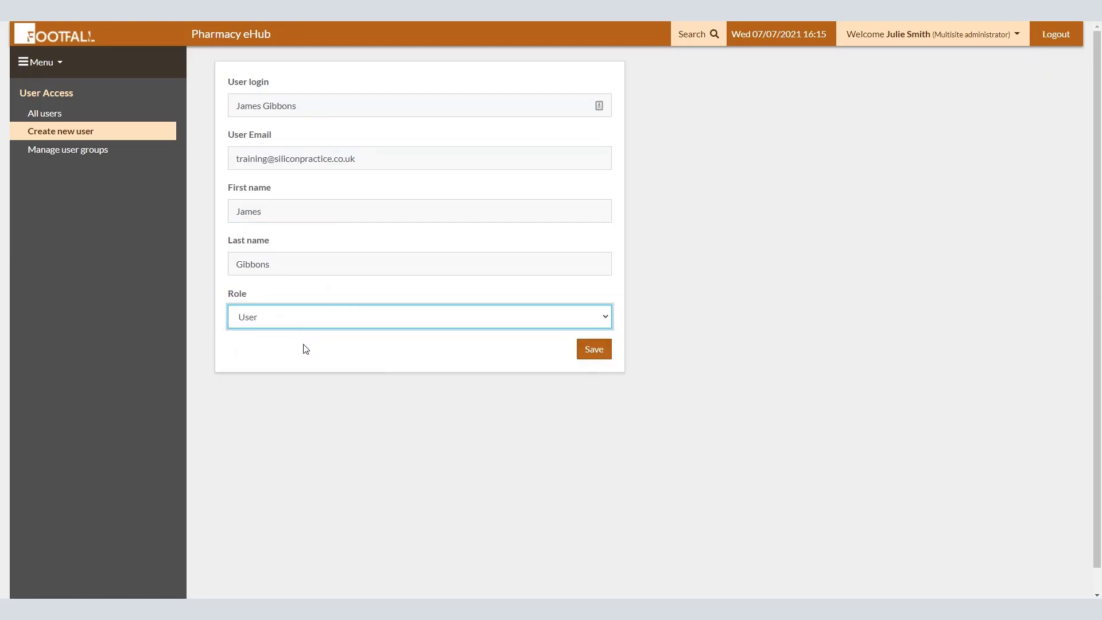
left_click(603, 351)
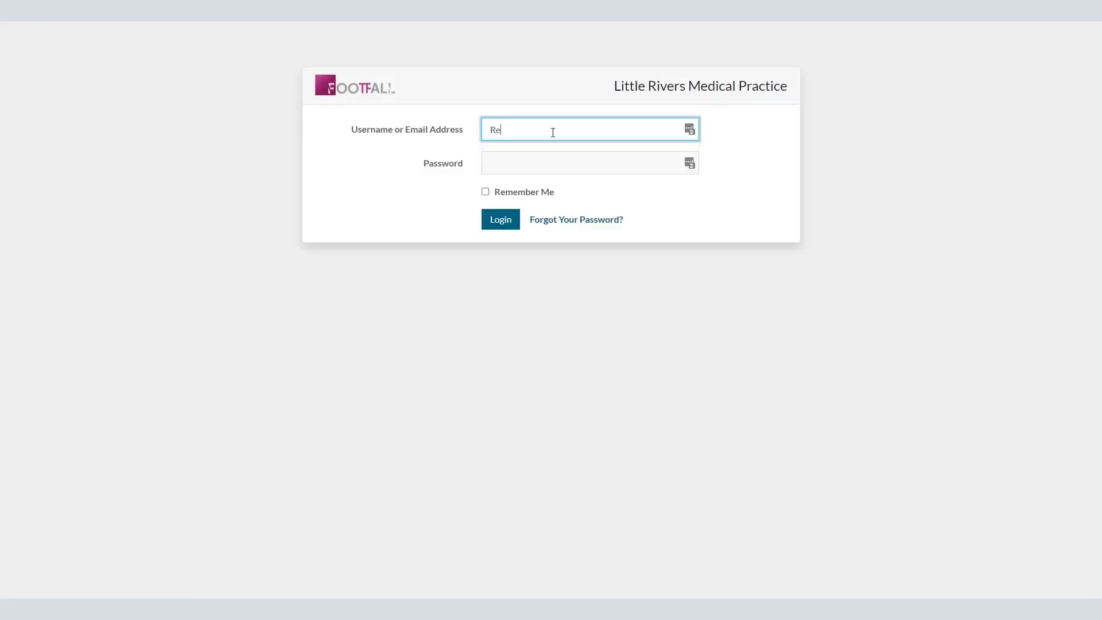
Step: Sign in with the user's username and password and dismiss the authorised-users-only notice
key("Tab")
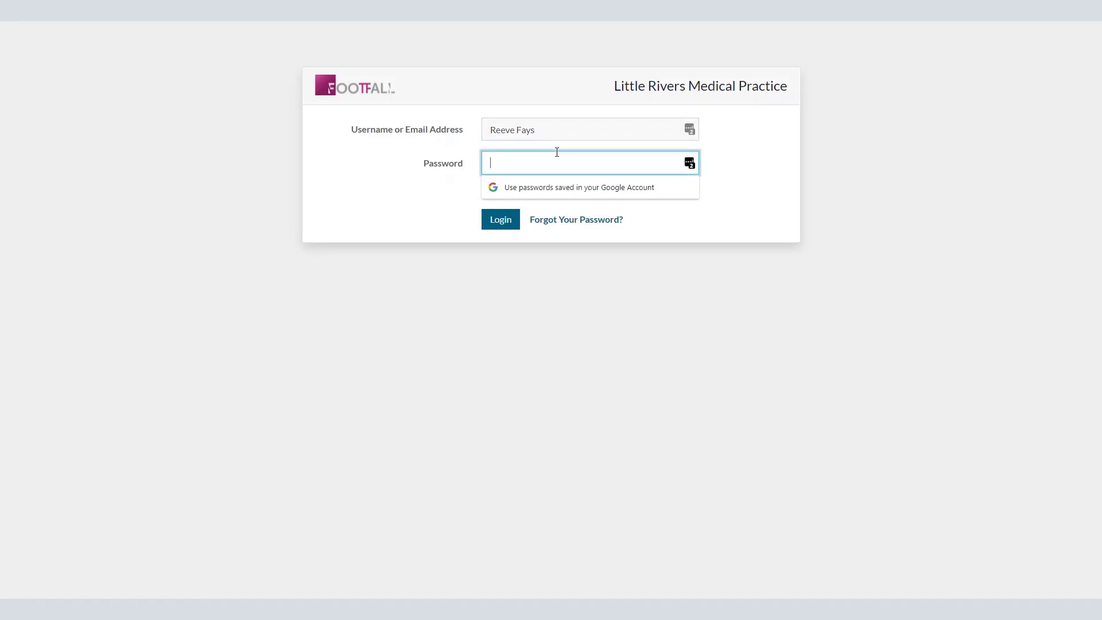
type("•••••••••")
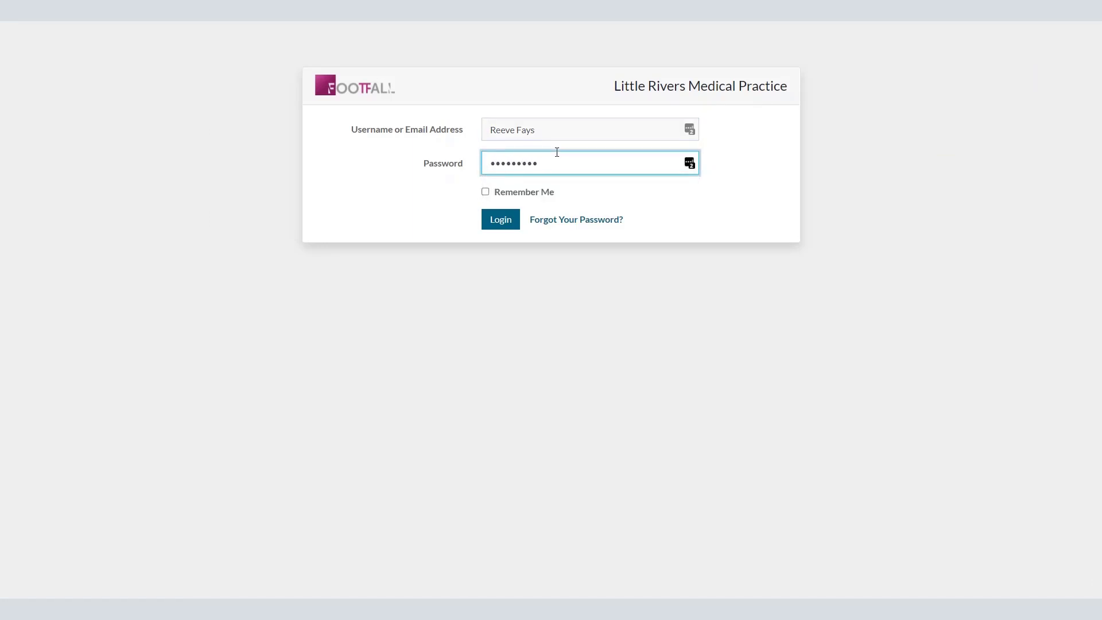
left_click(500, 221)
left_click(675, 422)
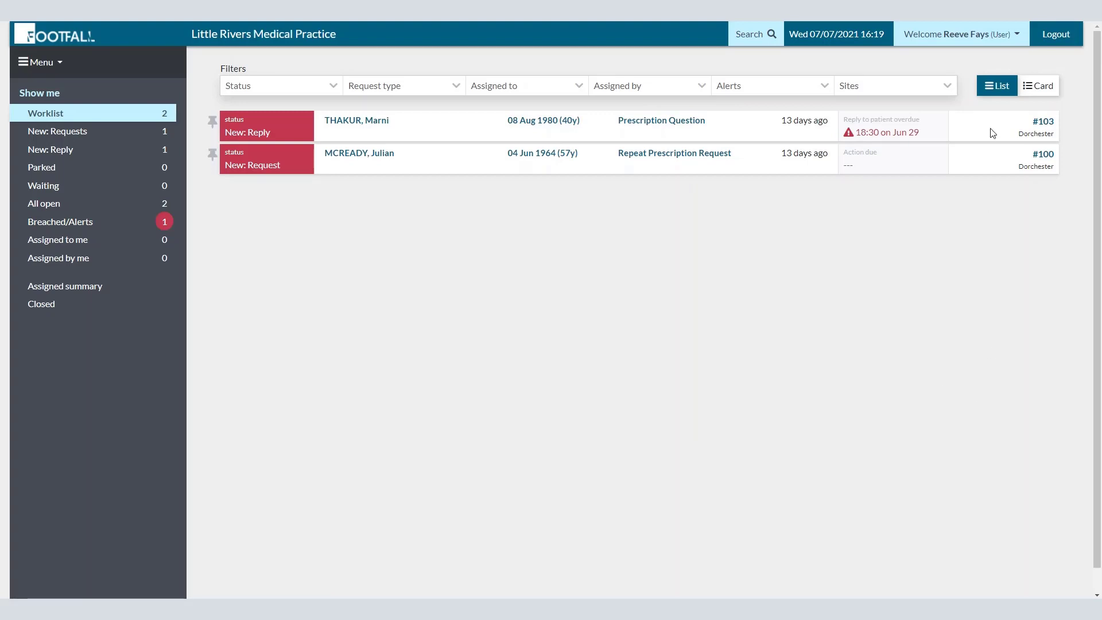
Step: Switch to Pharmacy eHub, then back to Little Rivers Medical Practice, and log out
left_click(1017, 34)
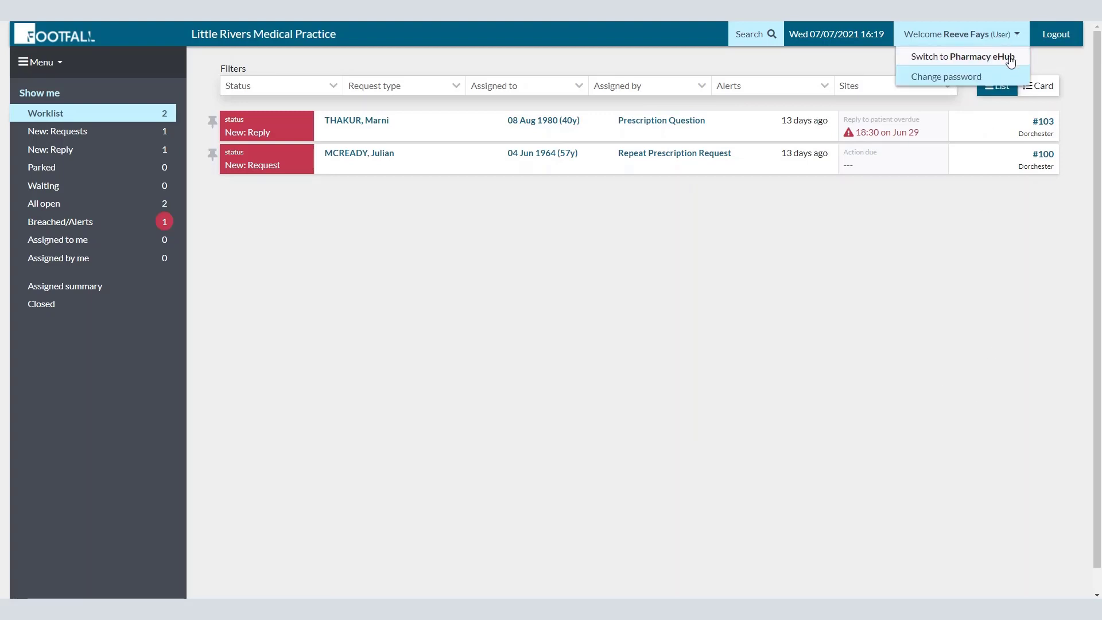
left_click(1010, 59)
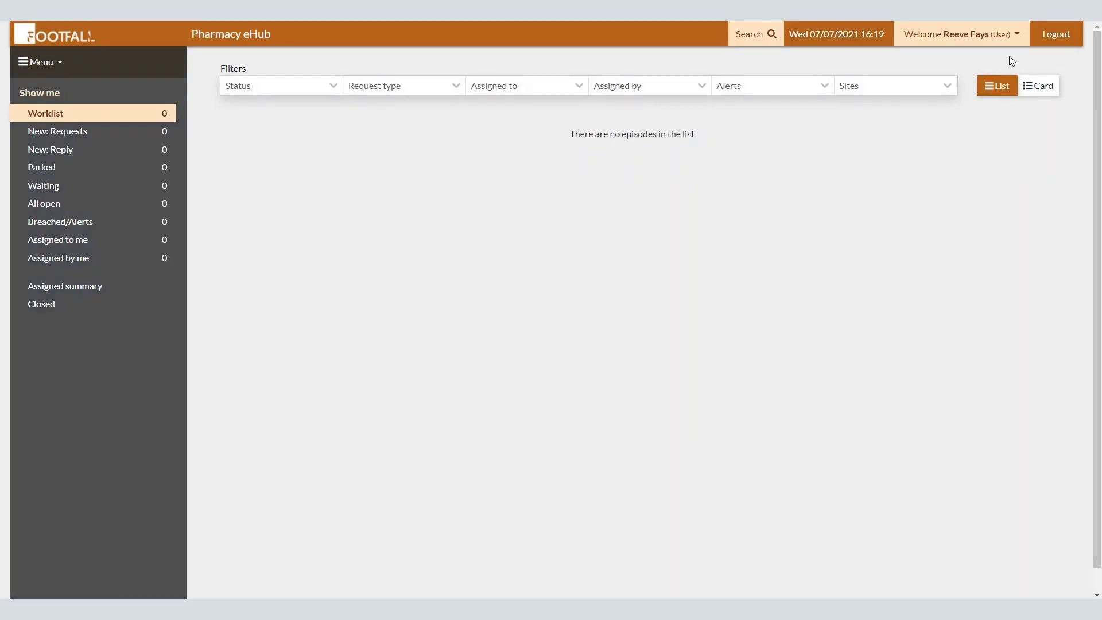
left_click(1017, 34)
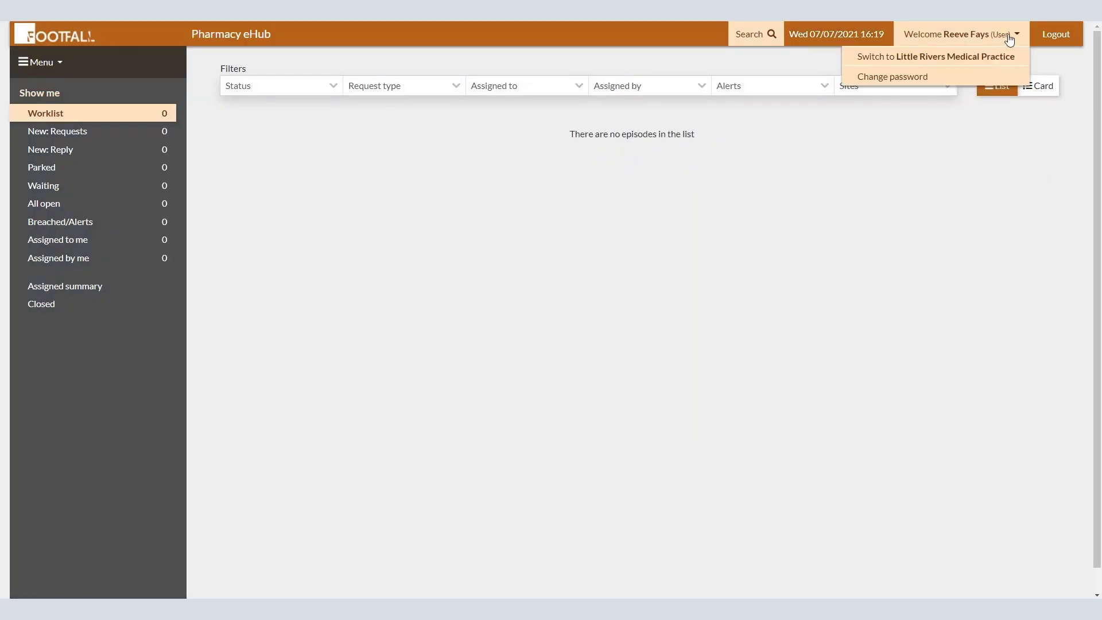
left_click(994, 56)
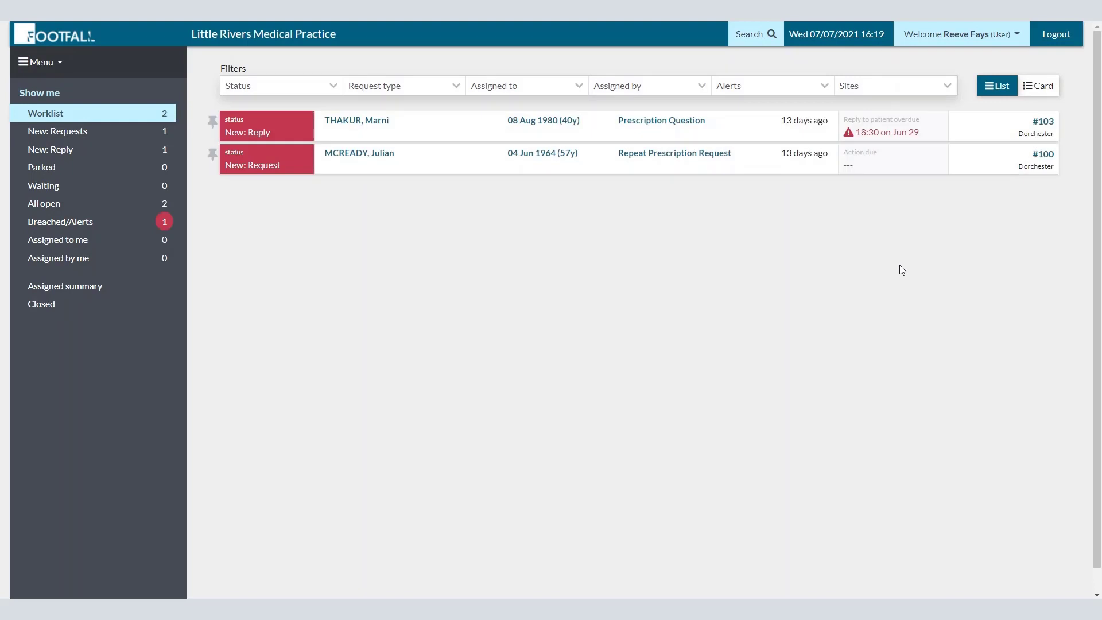
left_click(1055, 34)
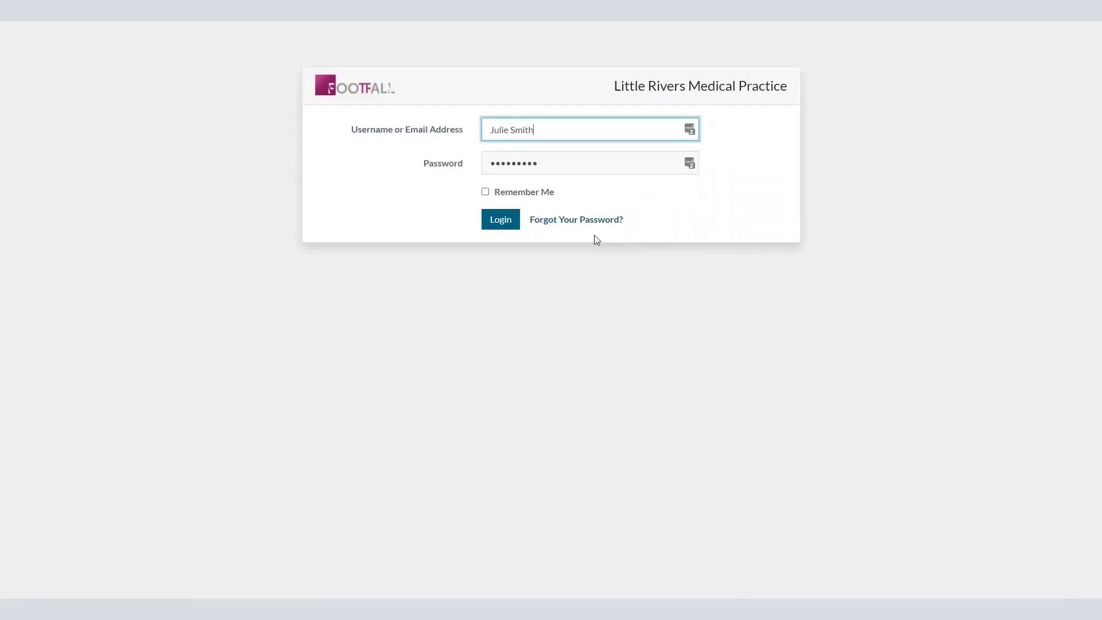
Step: Log in as the multisite administrator, view the user list, then open the eHub's Local form routing
left_click(509, 227)
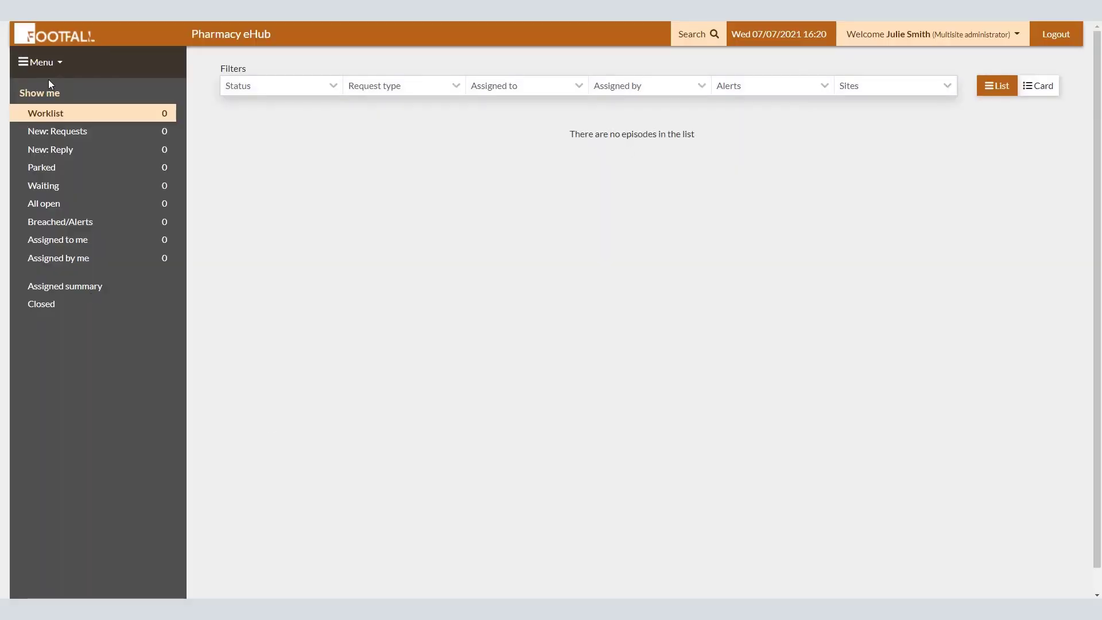
left_click(52, 61)
left_click(75, 232)
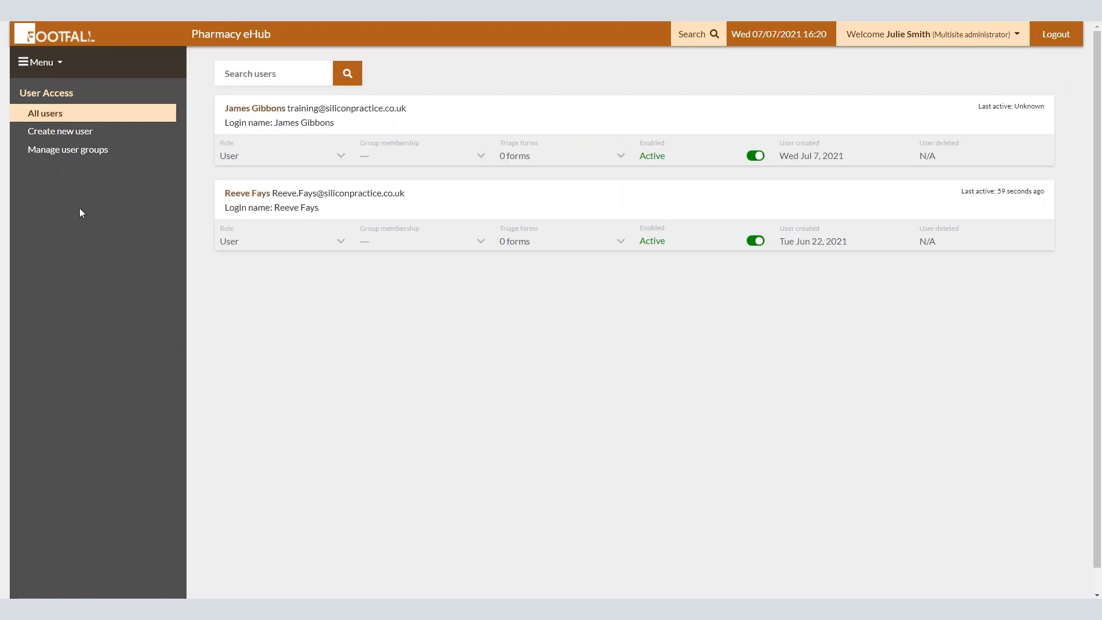
left_click(59, 63)
left_click(71, 251)
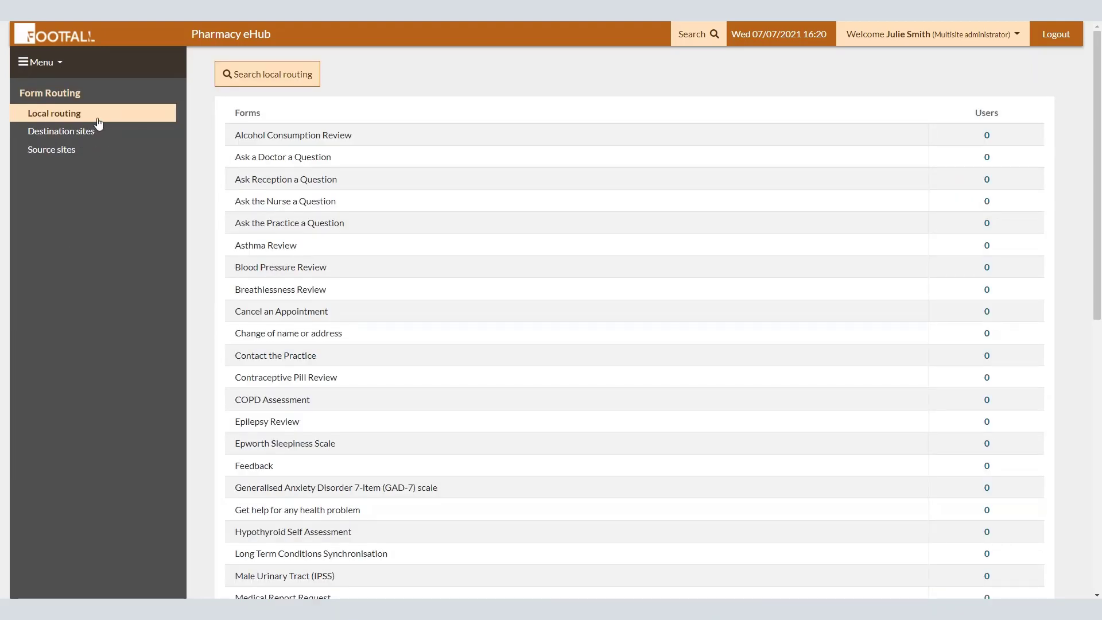
Step: Route Prescription Question and Register for the Electronic Prescription Service to one eHub user each
scroll(1099, 270, "down", 7)
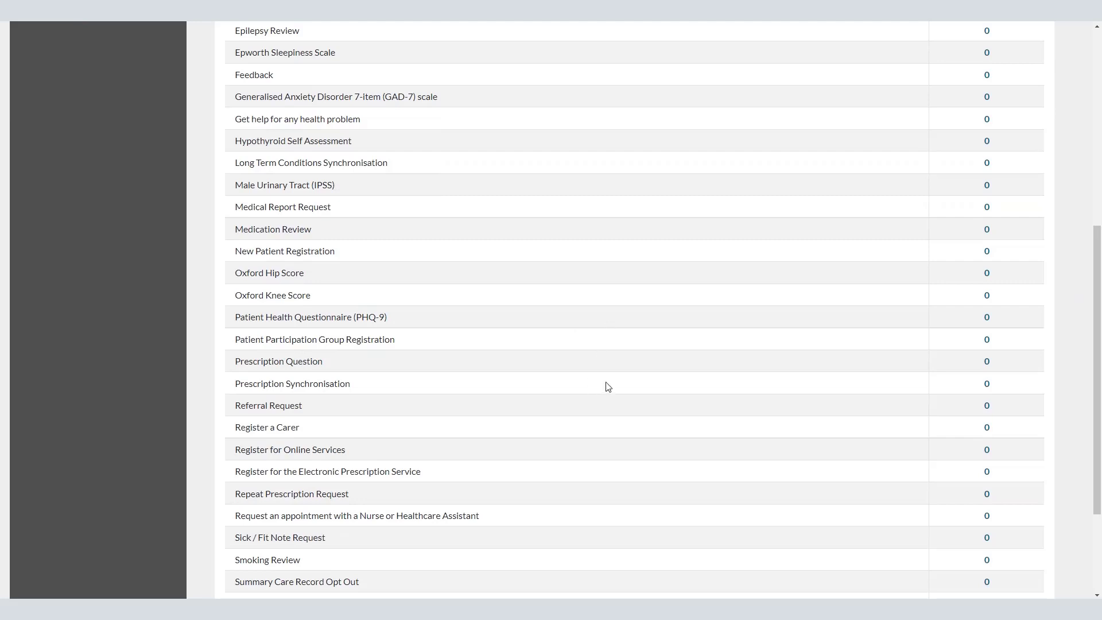
left_click(986, 363)
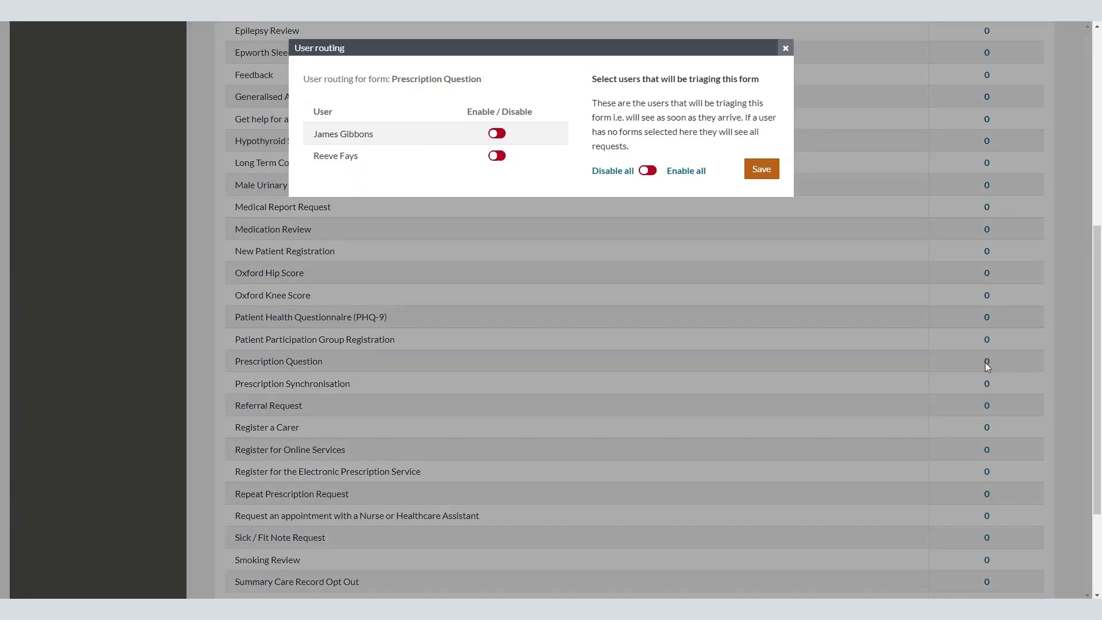
left_click(497, 155)
left_click(753, 174)
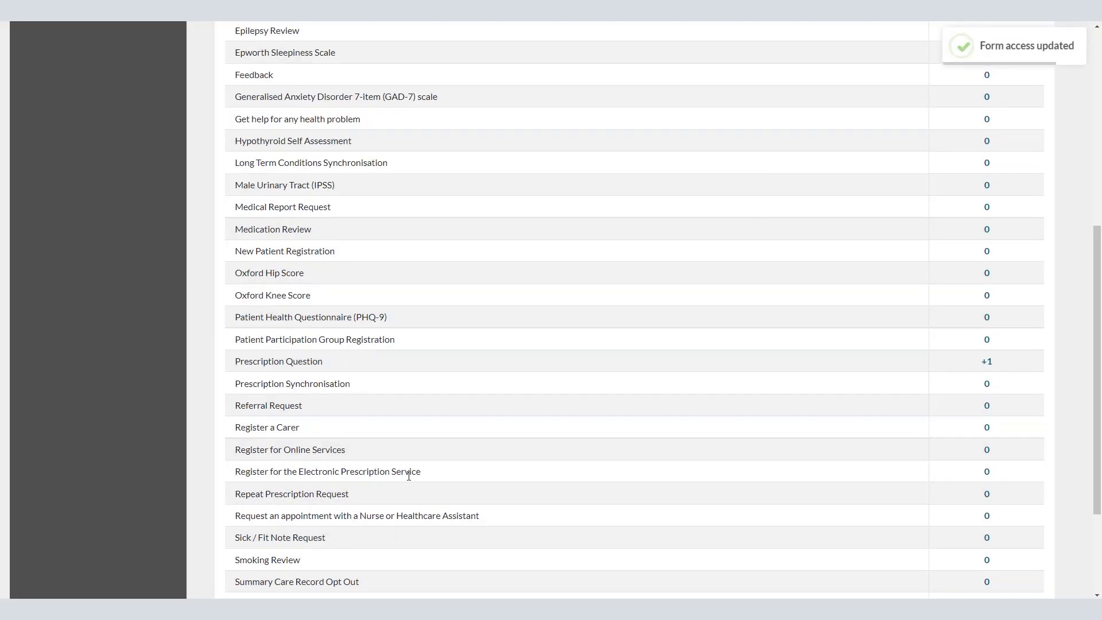
left_click(986, 472)
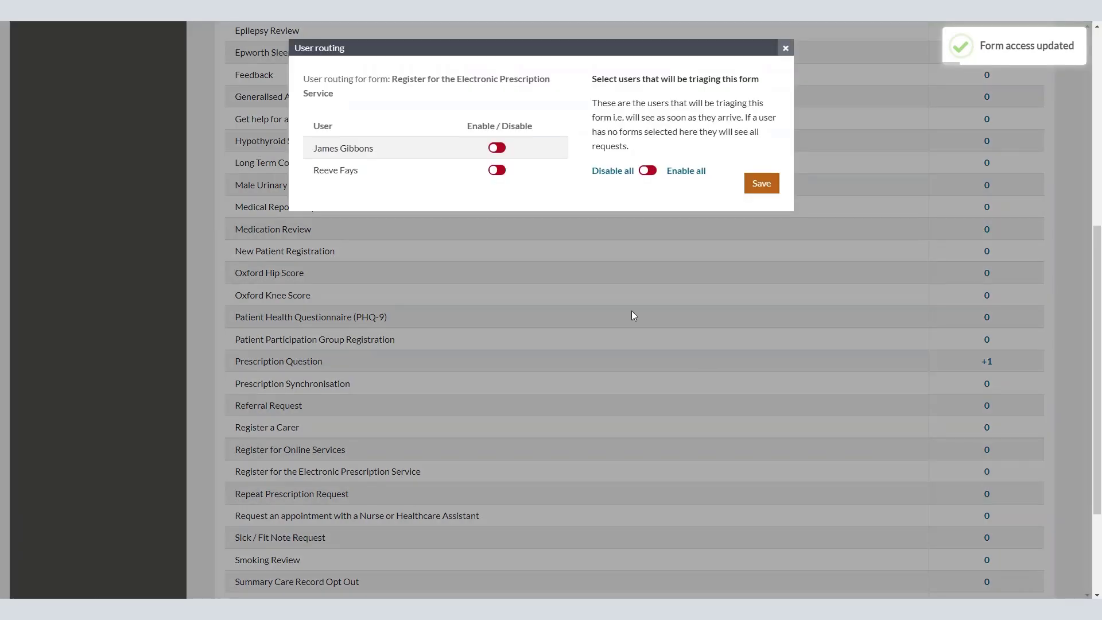
left_click(497, 147)
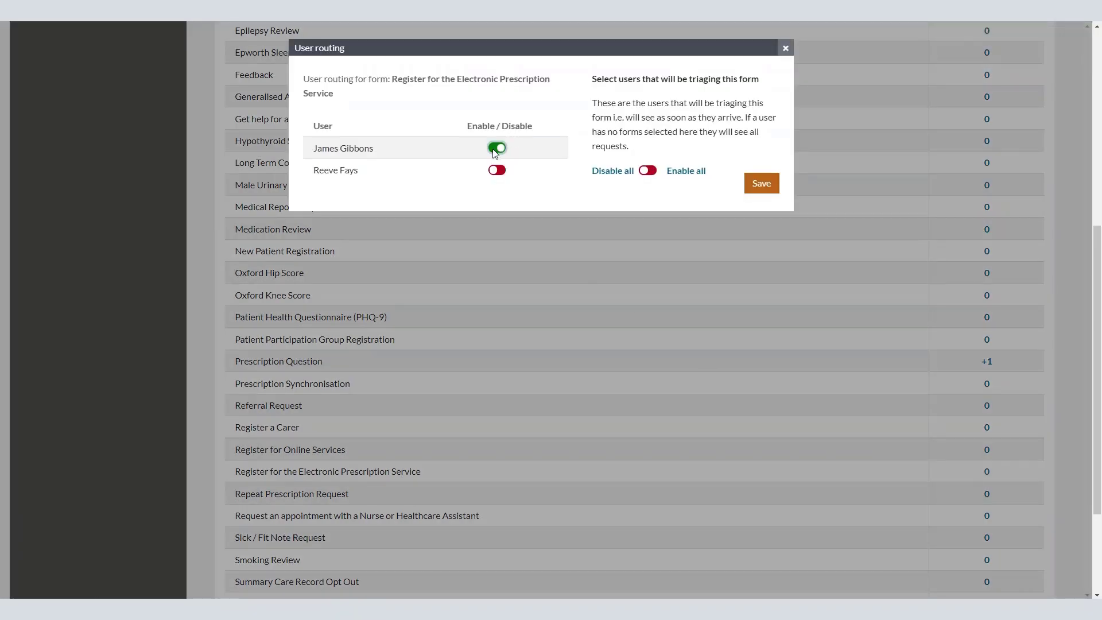
left_click(746, 188)
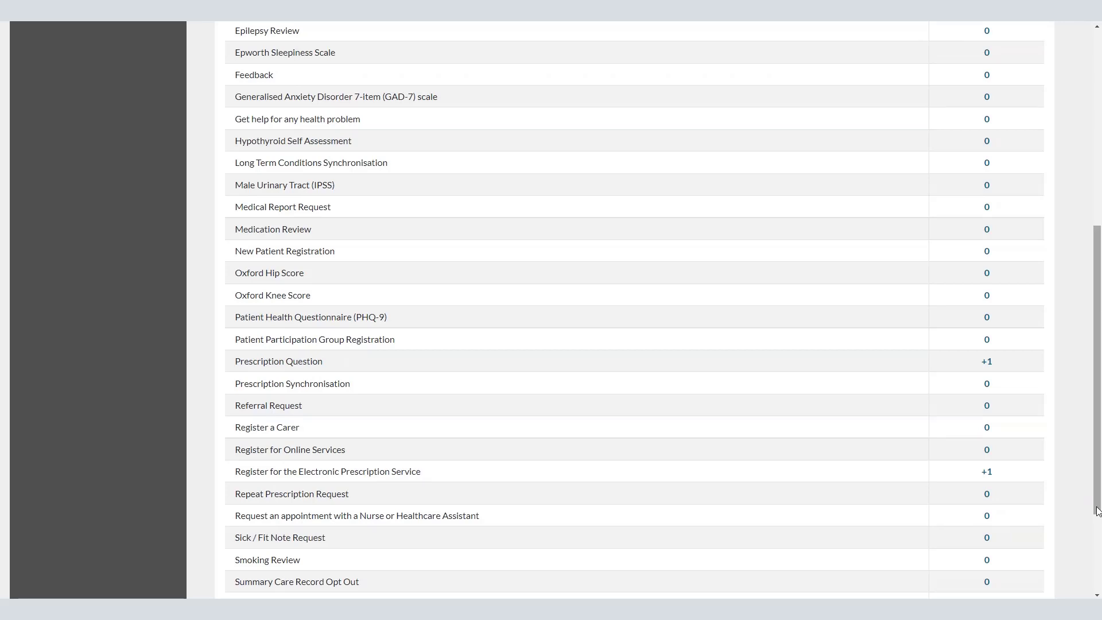
left_click_drag(1098, 511, 1097, 257)
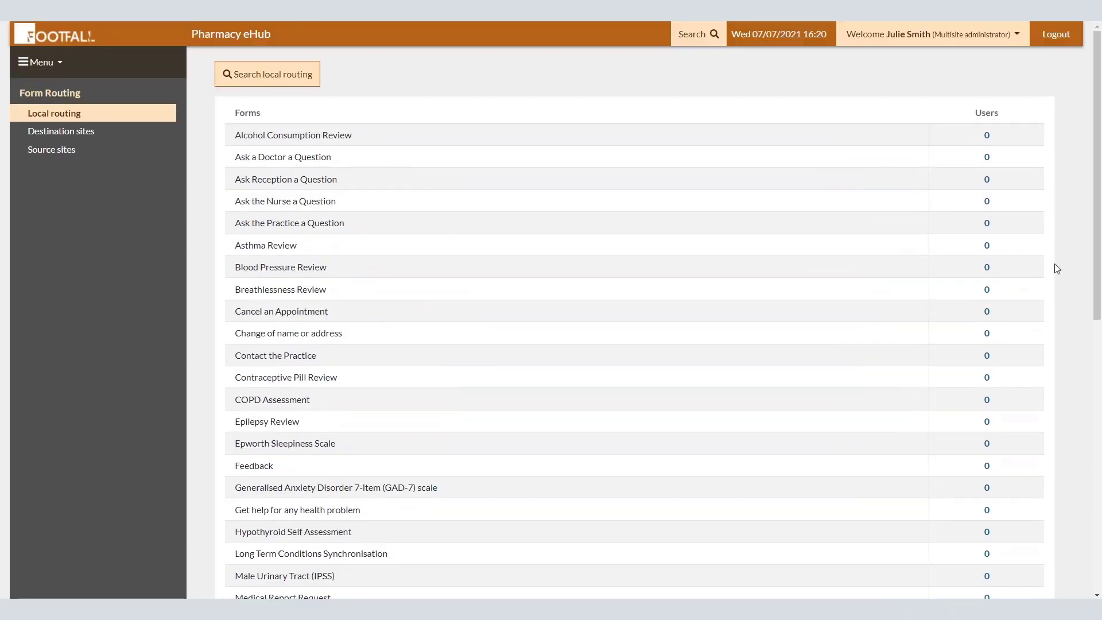
Step: Under Source sites, turn on Accept for Little Meadows and Little Rivers Medical Practice
left_click(52, 150)
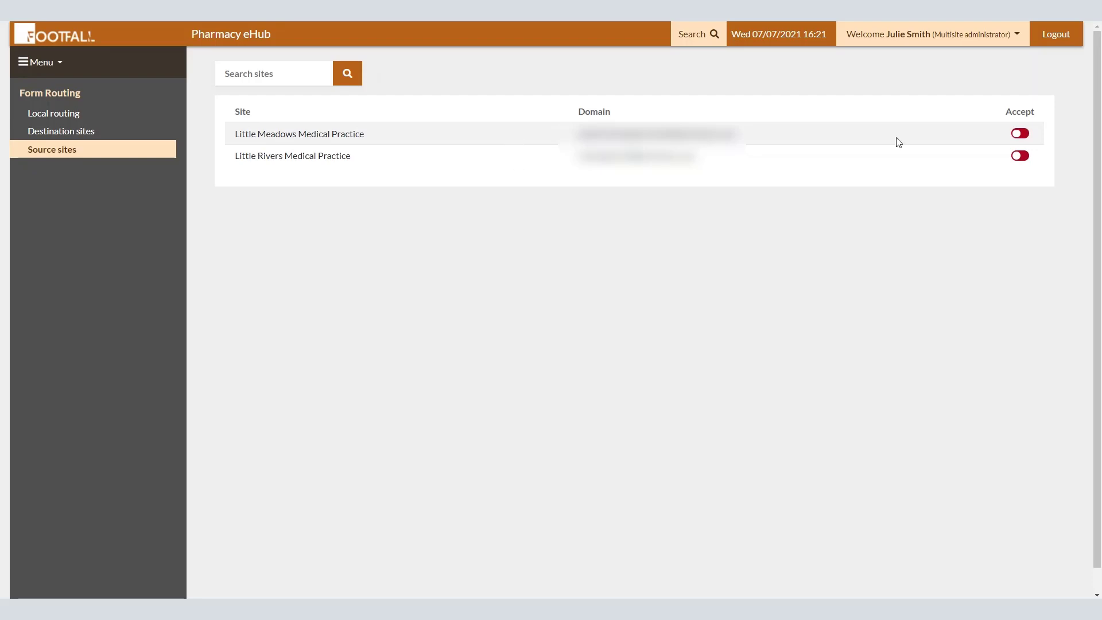
left_click(1019, 134)
left_click(1021, 155)
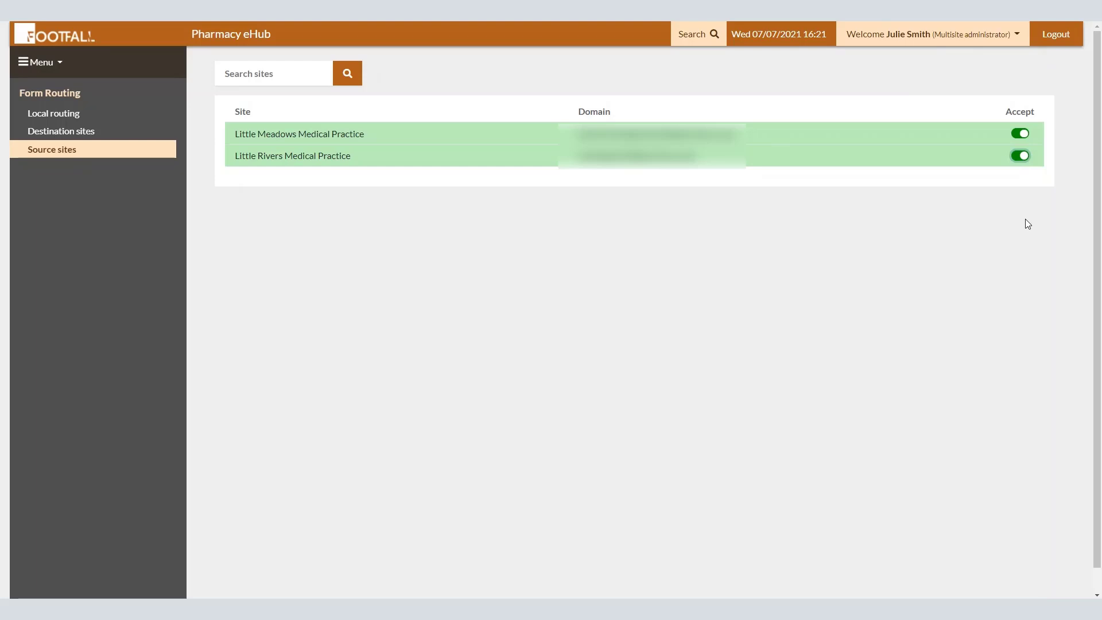
left_click(1025, 133)
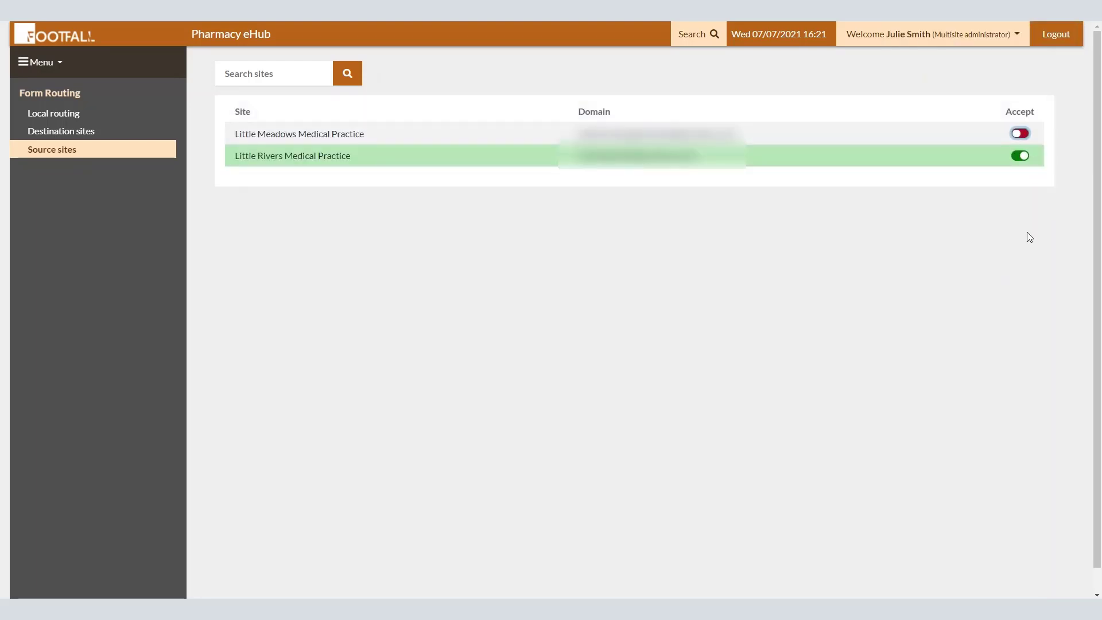
left_click(1021, 137)
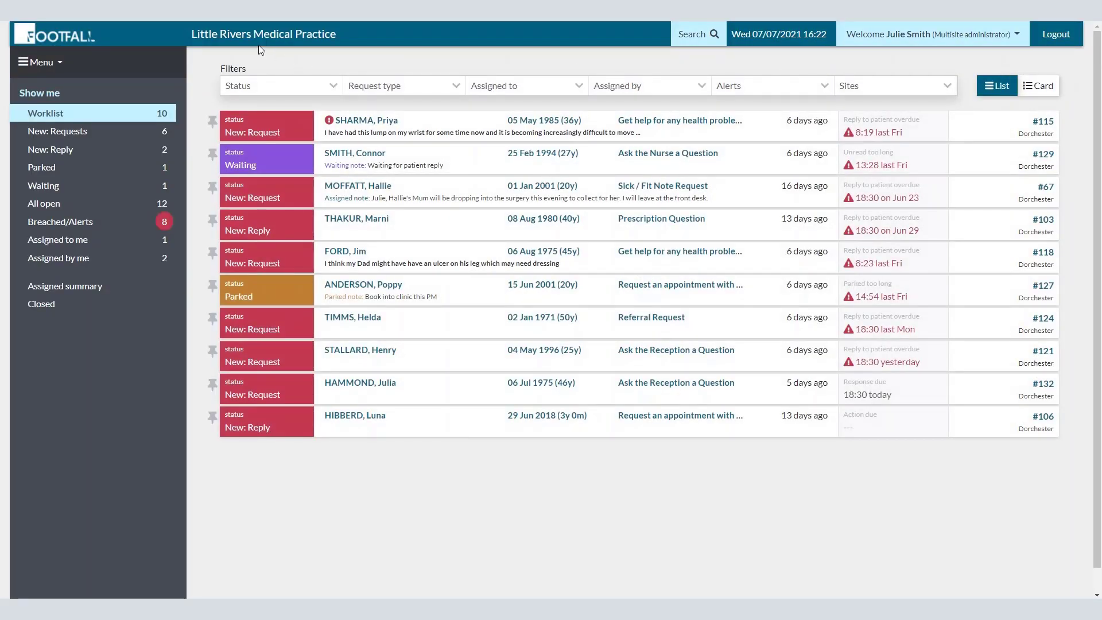
Step: Open Little Rivers' Form Routing Destination sites table and scroll to the Prescription Question row
left_click(49, 65)
left_click(71, 255)
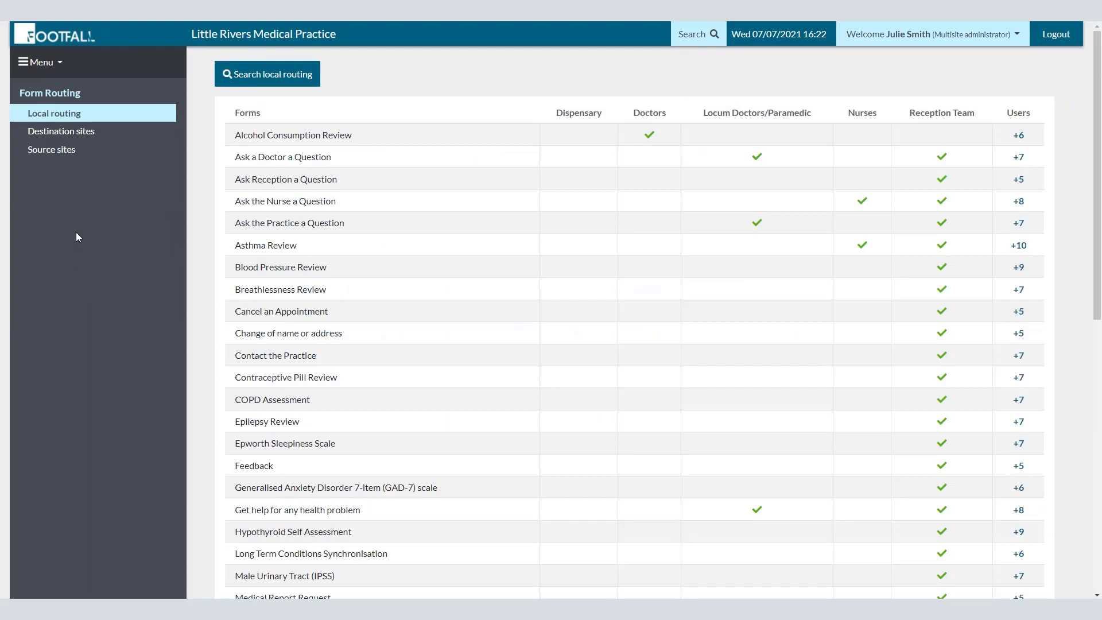
left_click(88, 140)
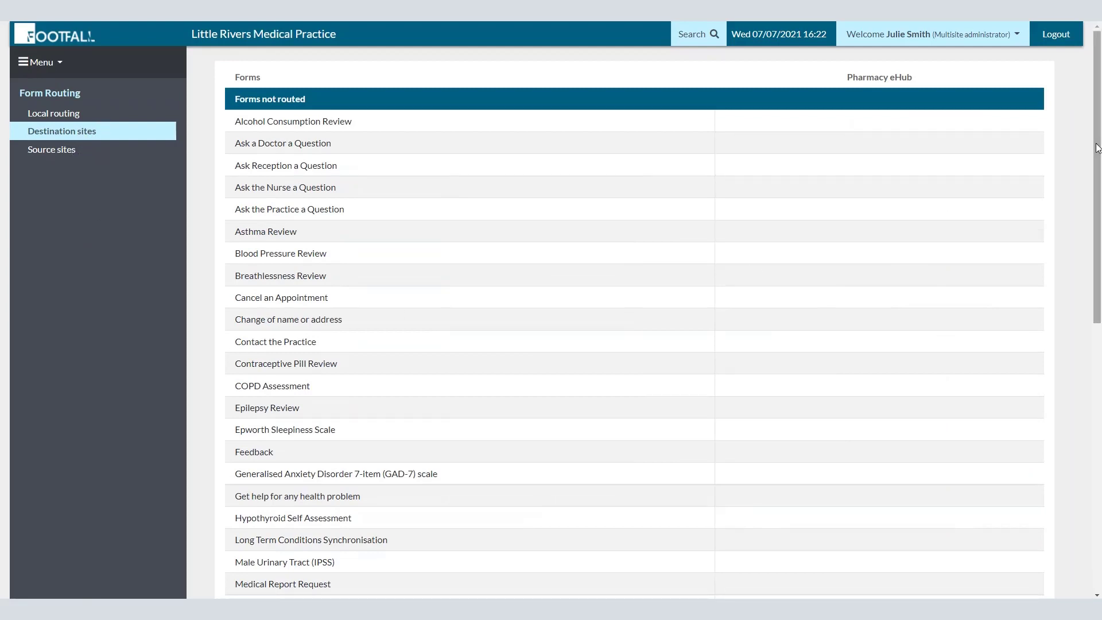
left_click_drag(1097, 148, 1075, 365)
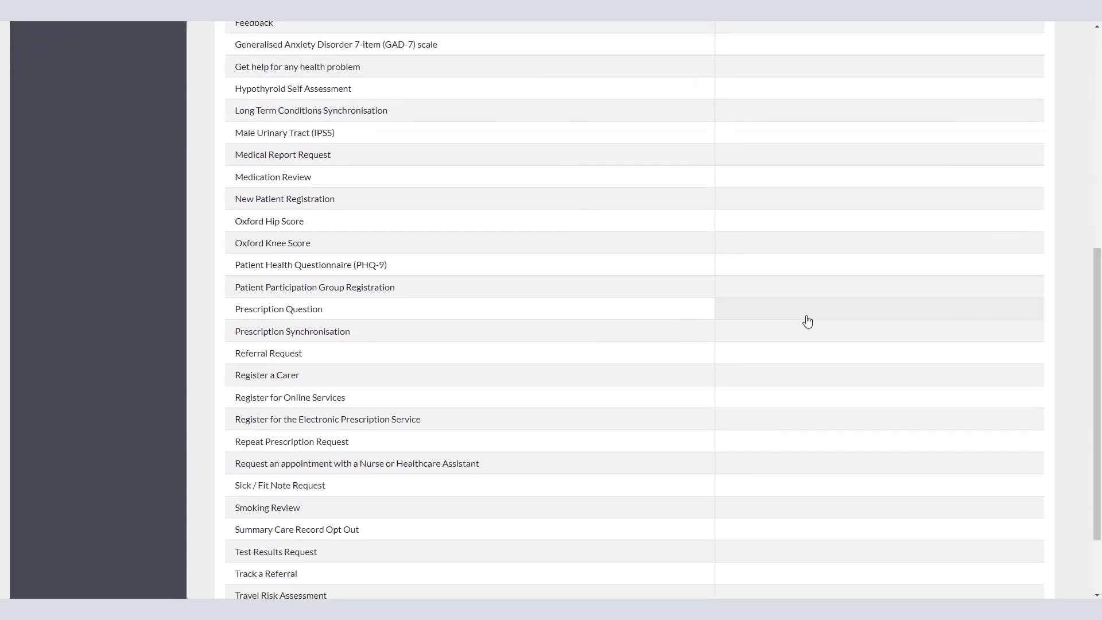
scroll(819, 322, "up", 1)
scroll(819, 321, "up", 7)
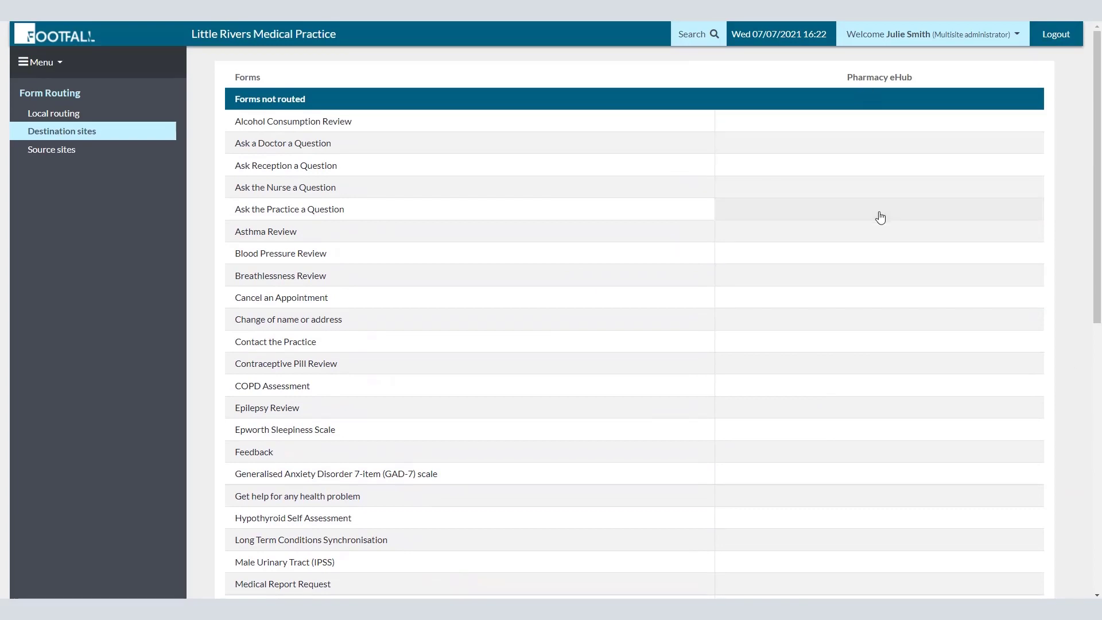
left_click_drag(873, 259, 866, 317)
left_click(1069, 184)
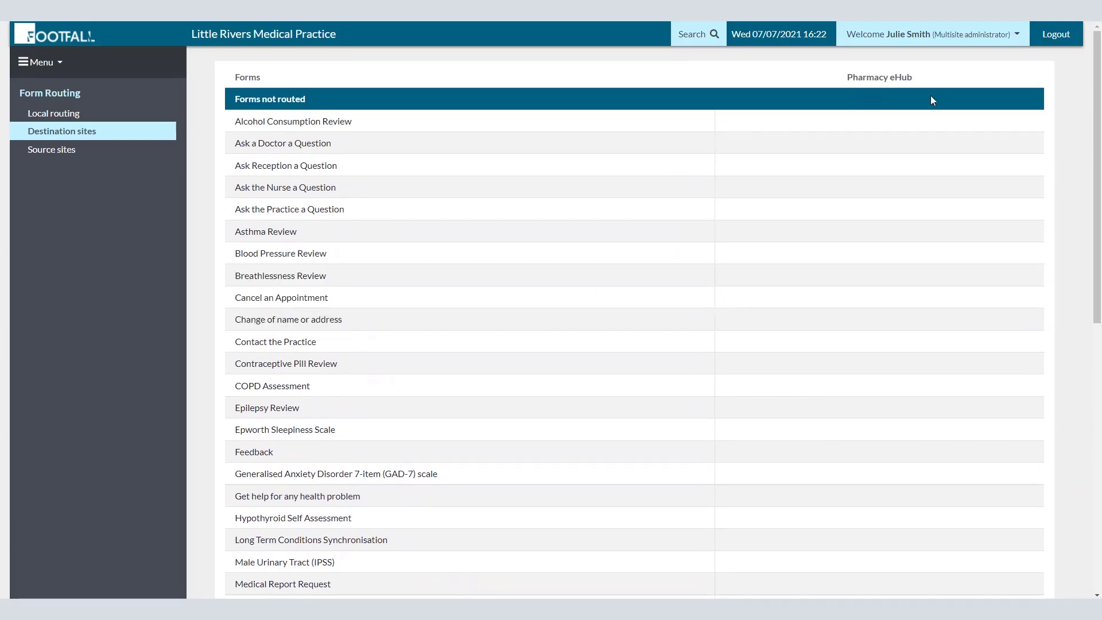
left_click_drag(1100, 105, 1095, 324)
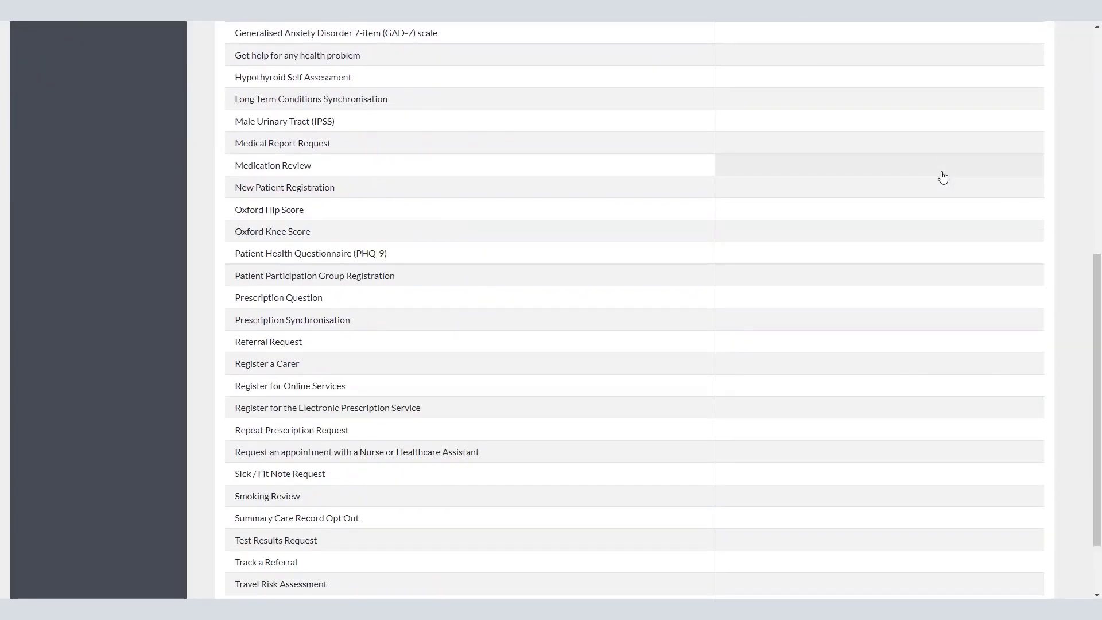
Step: Open Prescription Question's routing schedule and try each schedule option, ending on Custom hours
left_click(921, 303)
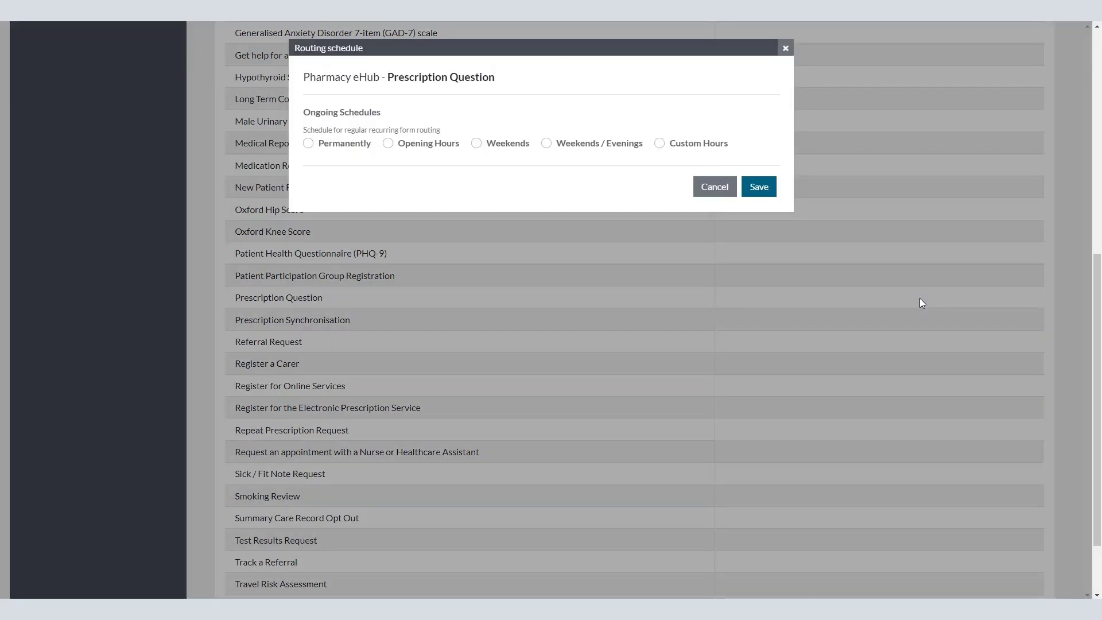
left_click(309, 145)
left_click(388, 144)
left_click(477, 146)
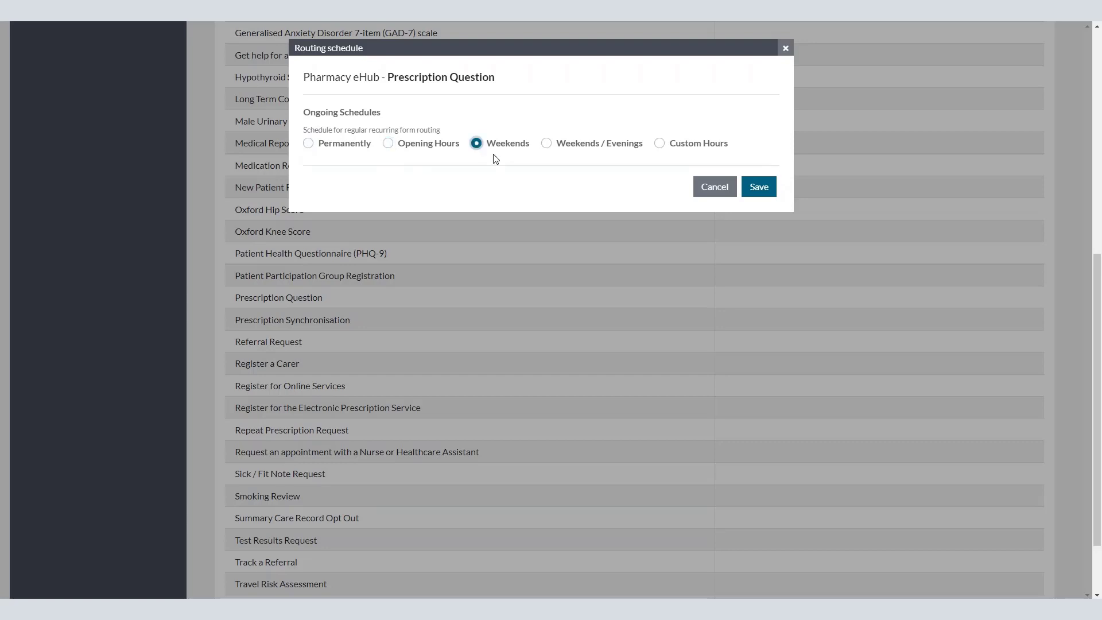
left_click(547, 145)
left_click(662, 145)
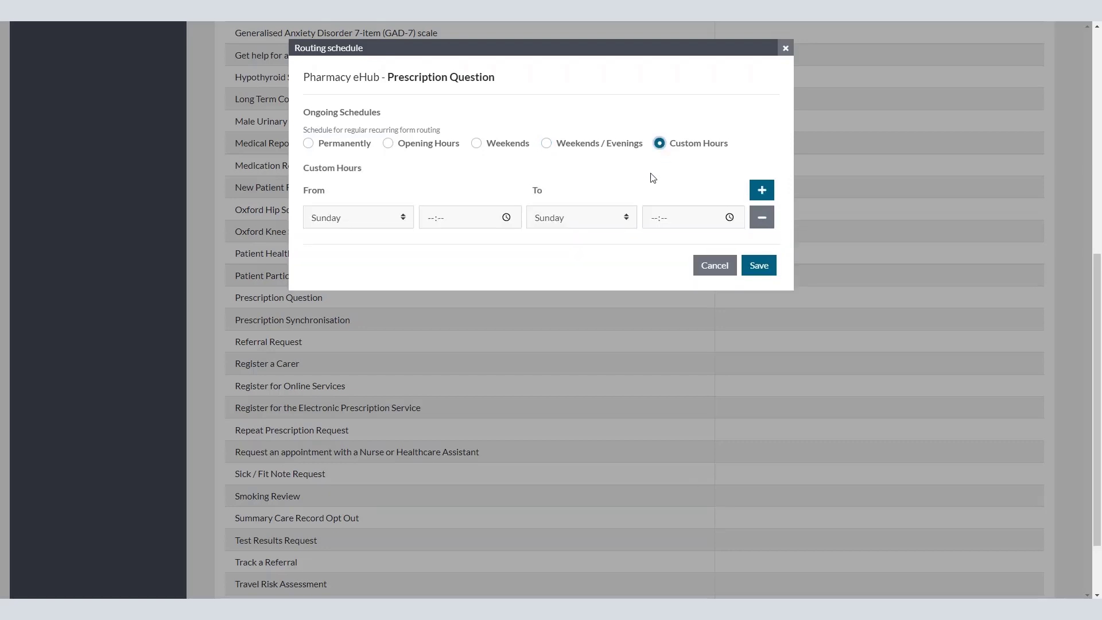
Step: Keep Sunday as the first custom hours period's start day and adjust its start time
left_click(398, 218)
left_click(404, 219)
left_click(515, 223)
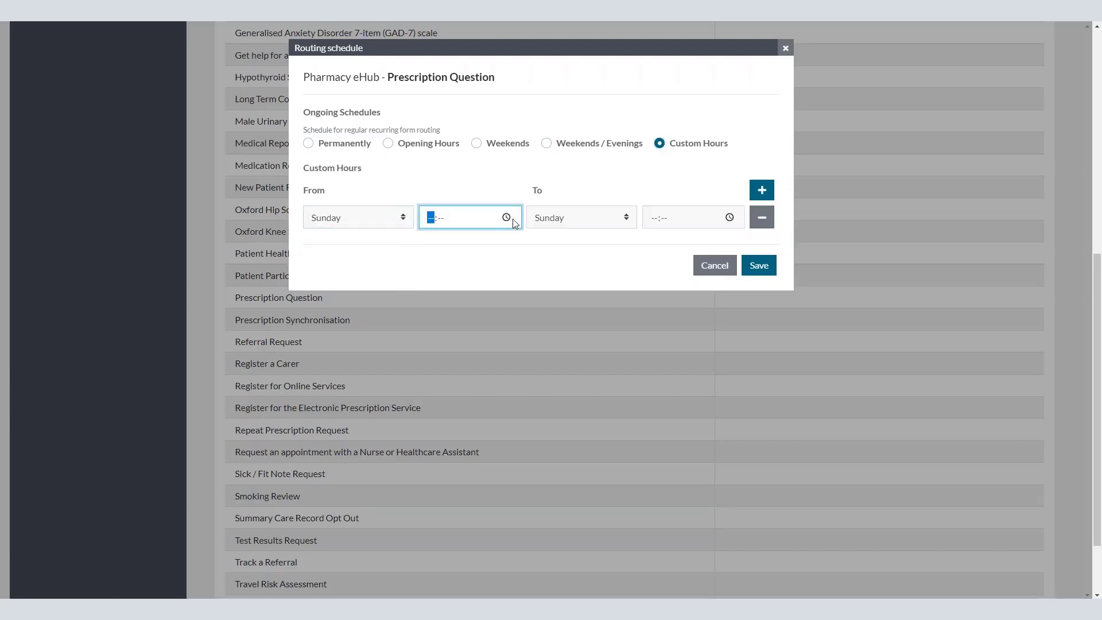
left_click(508, 217)
left_click(509, 218)
left_click(508, 218)
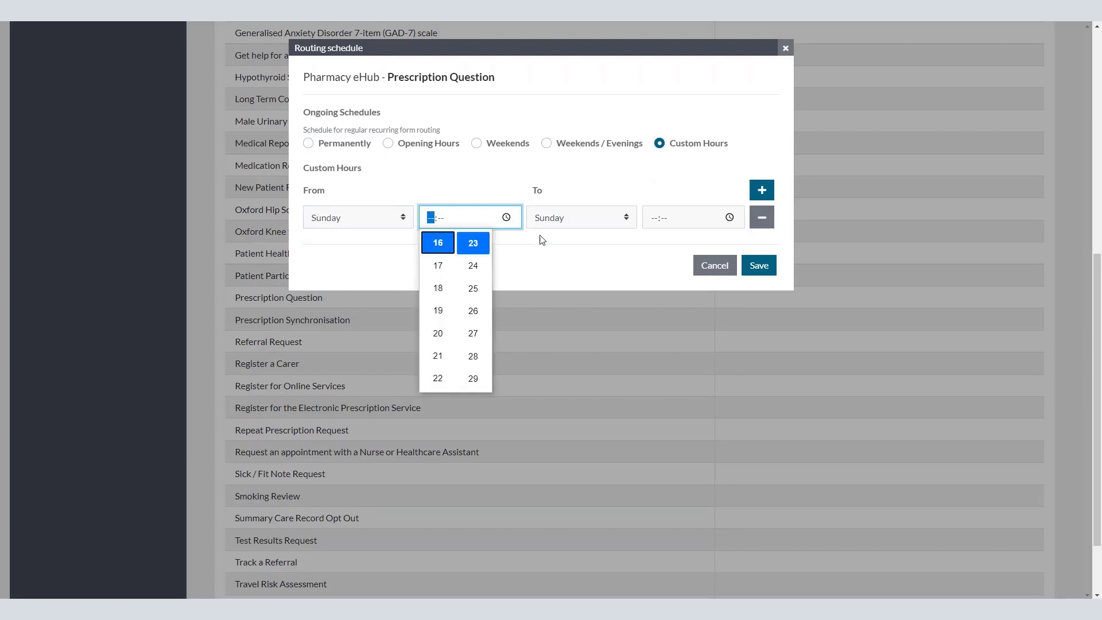
left_click(543, 239)
Step: Add a second period starting Monday, then switch the schedule to Permanently and save
left_click(763, 190)
left_click(360, 247)
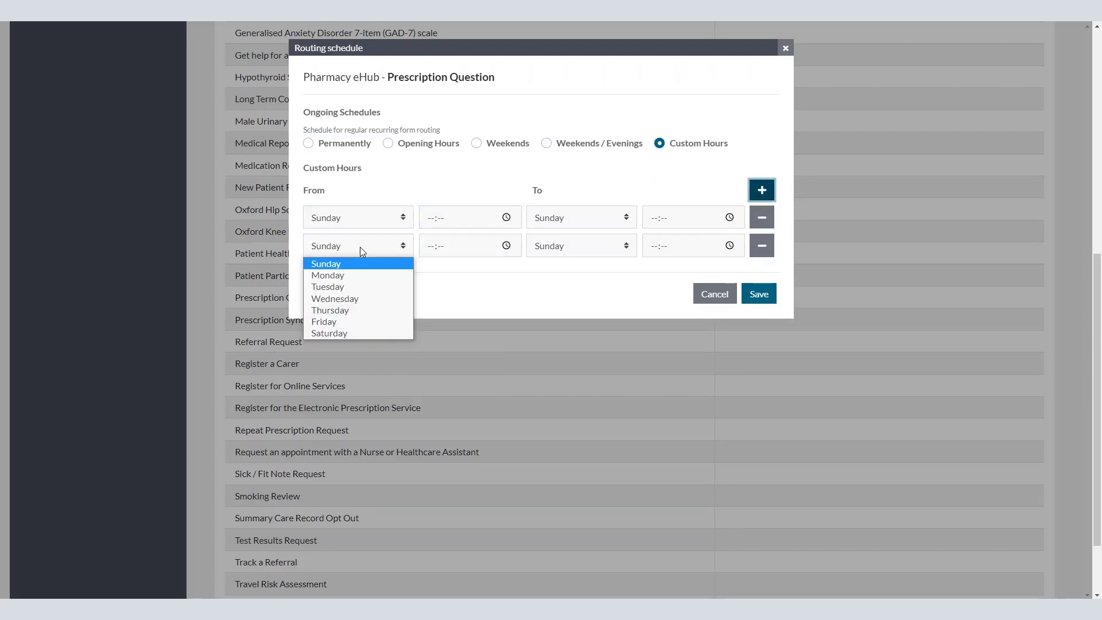
left_click(350, 274)
left_click(508, 248)
left_click(509, 248)
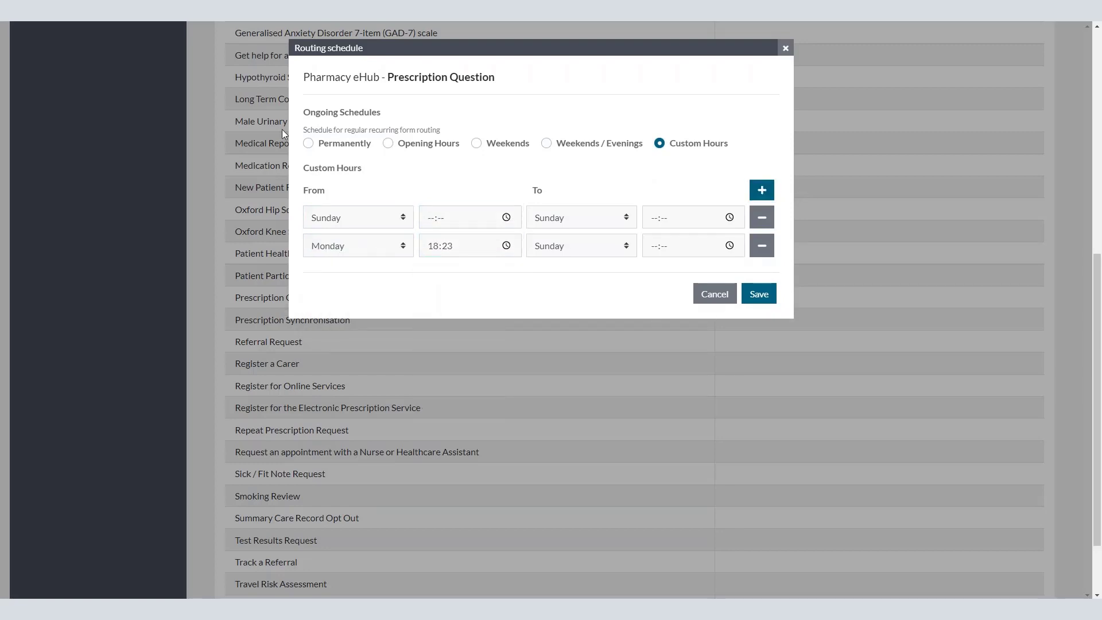
left_click(322, 147)
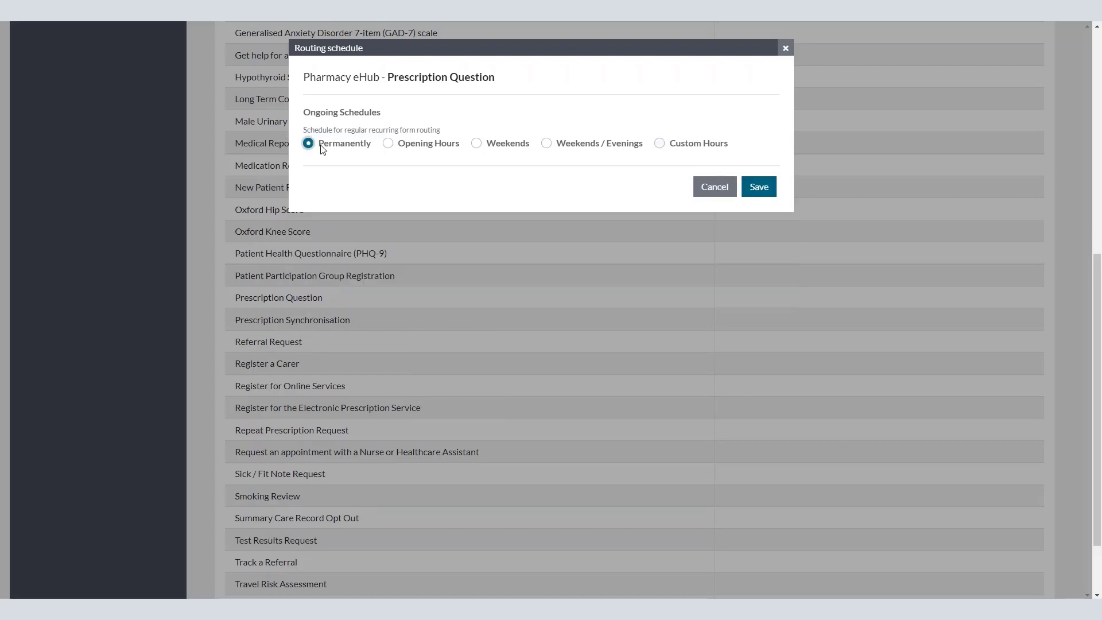
left_click(757, 189)
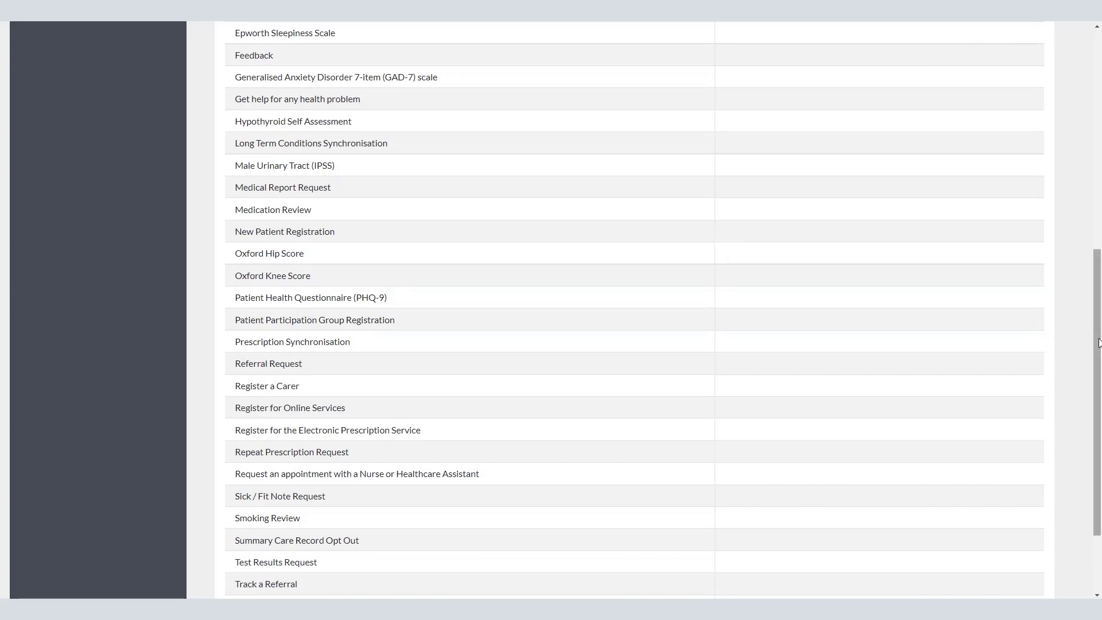
left_click_drag(1097, 299, 1097, 81)
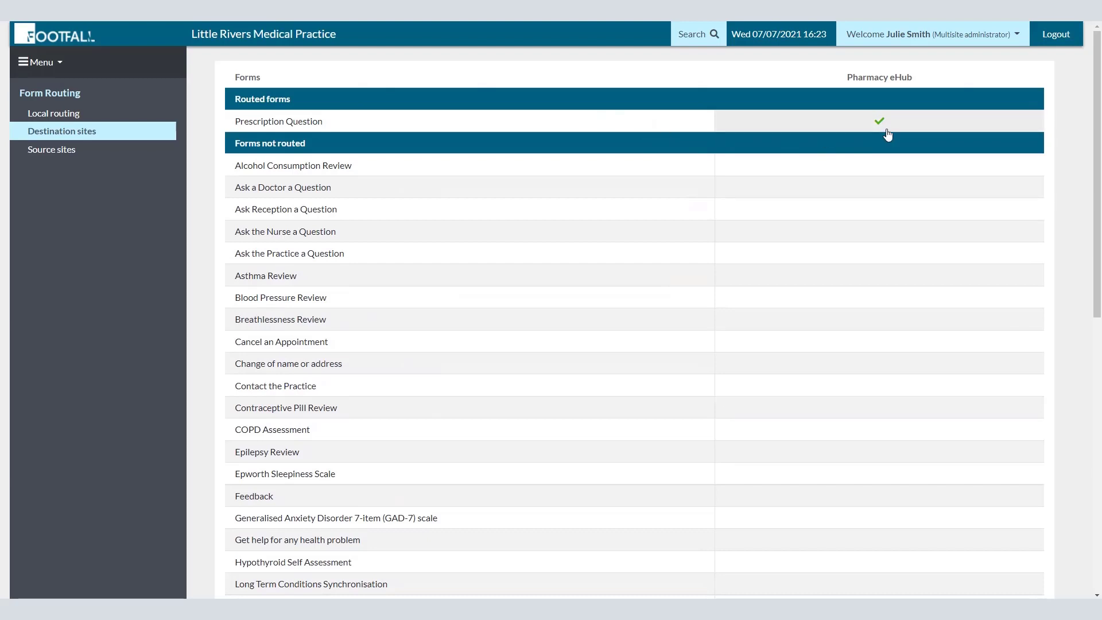
left_click_drag(1097, 101, 1071, 349)
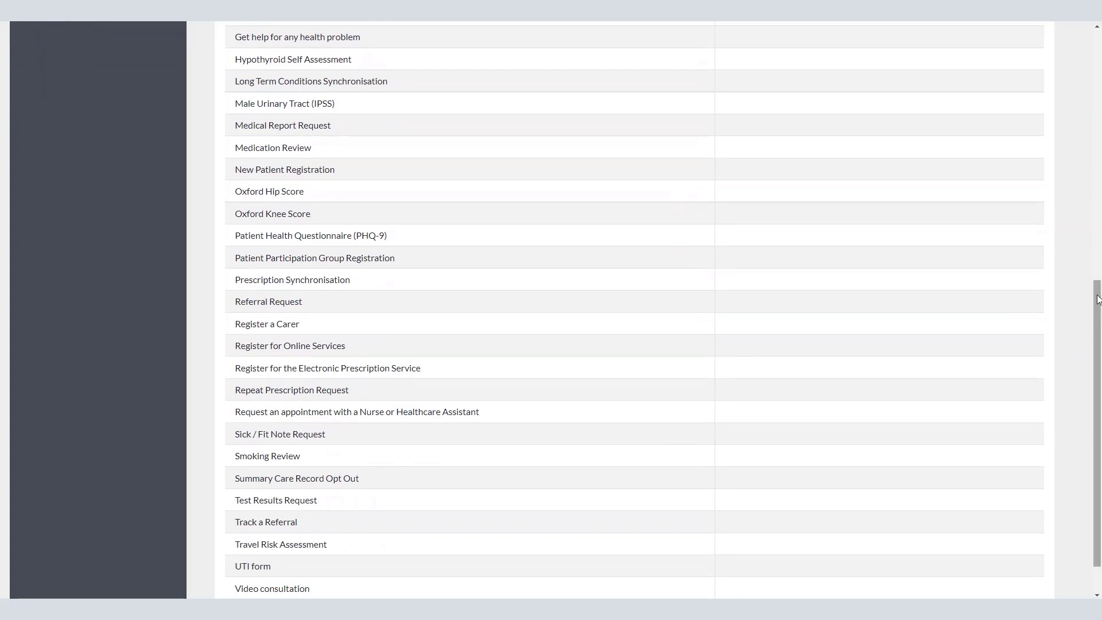
left_click(930, 280)
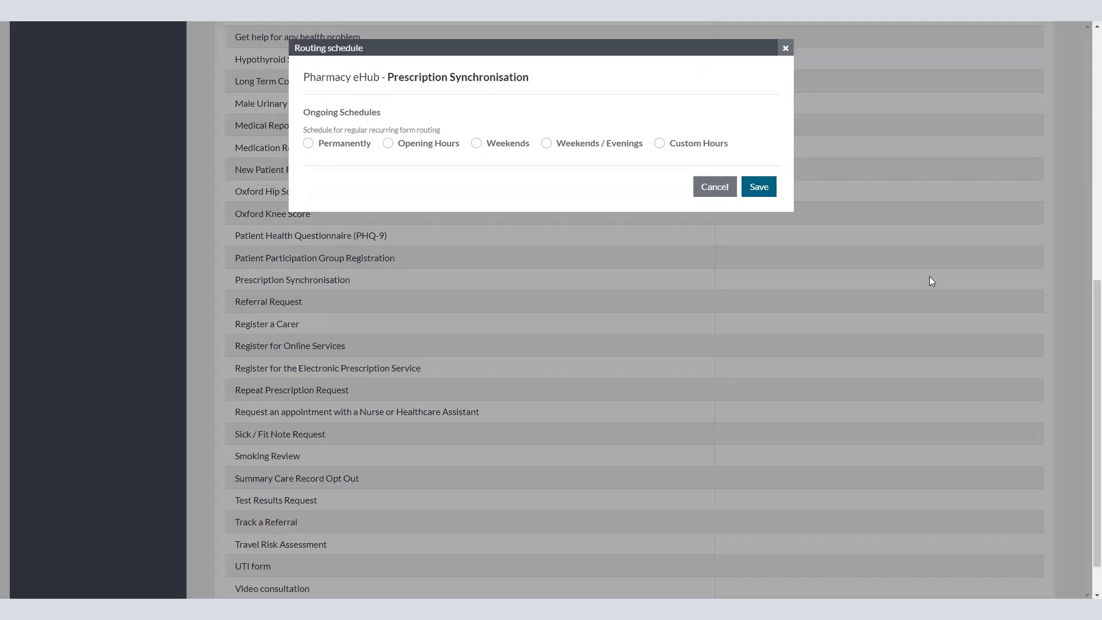
left_click(432, 143)
left_click(754, 186)
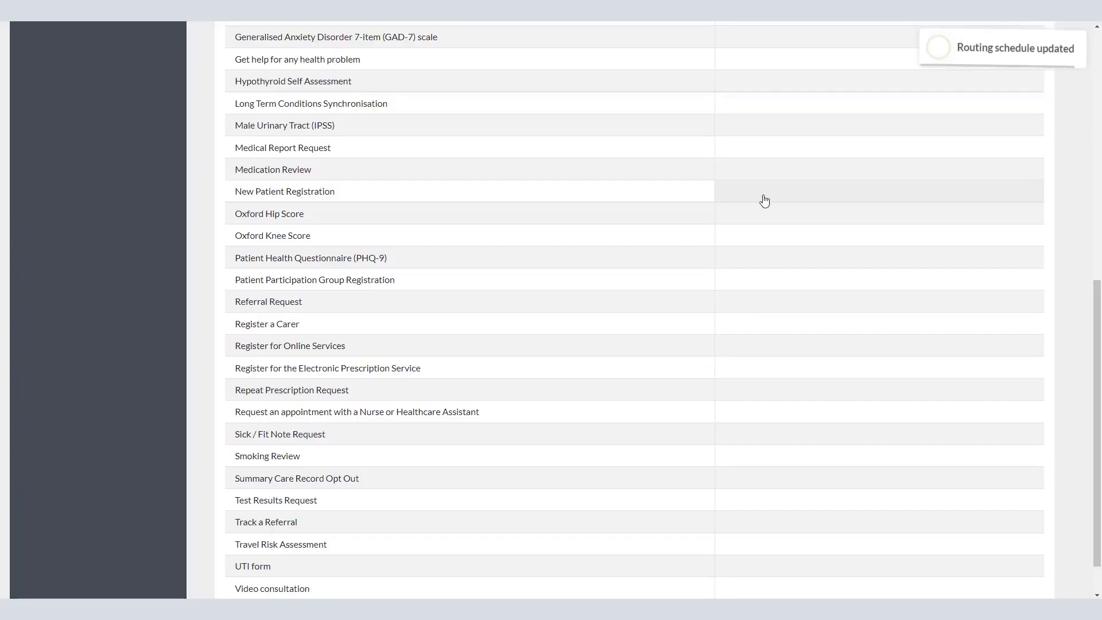
scroll(1079, 145, "up", 7)
scroll(1074, 114, "up", 2)
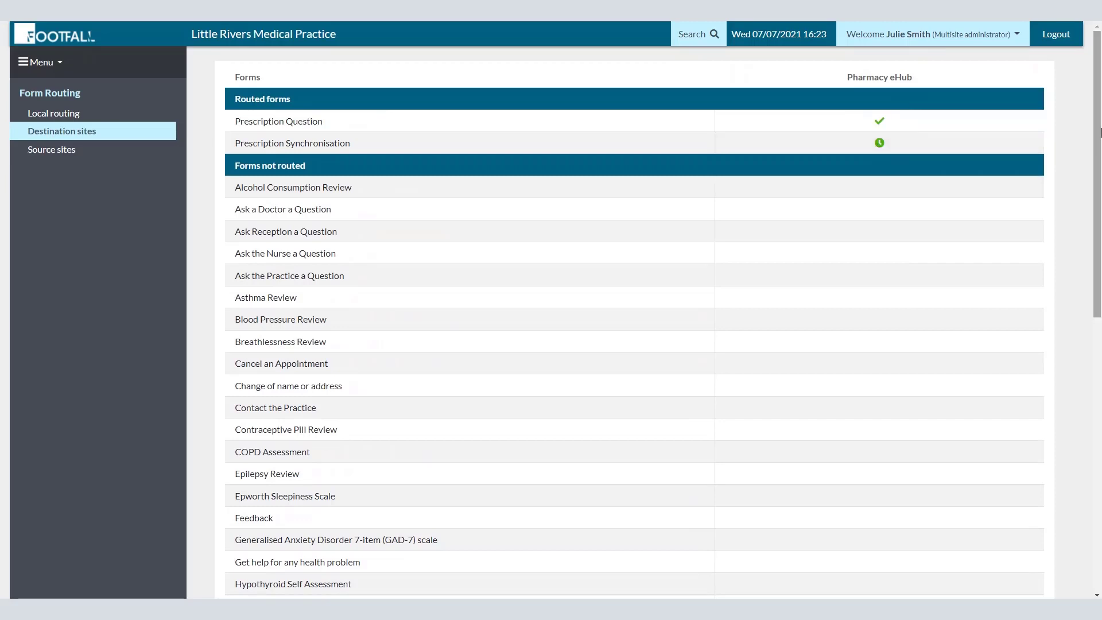
left_click(880, 142)
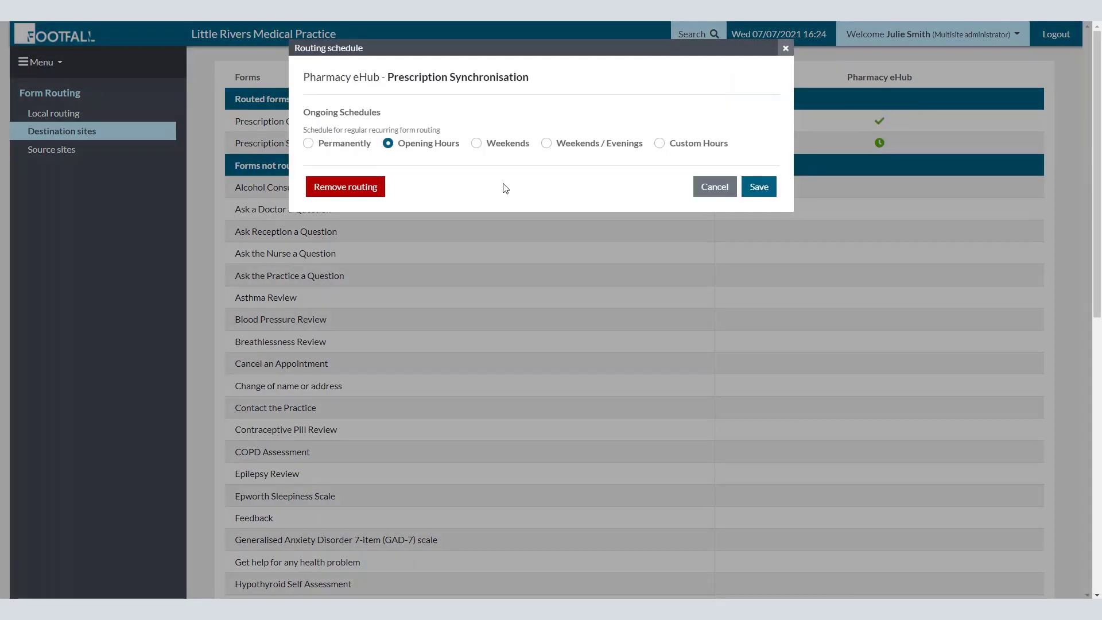
left_click(477, 144)
left_click(756, 187)
left_click(881, 143)
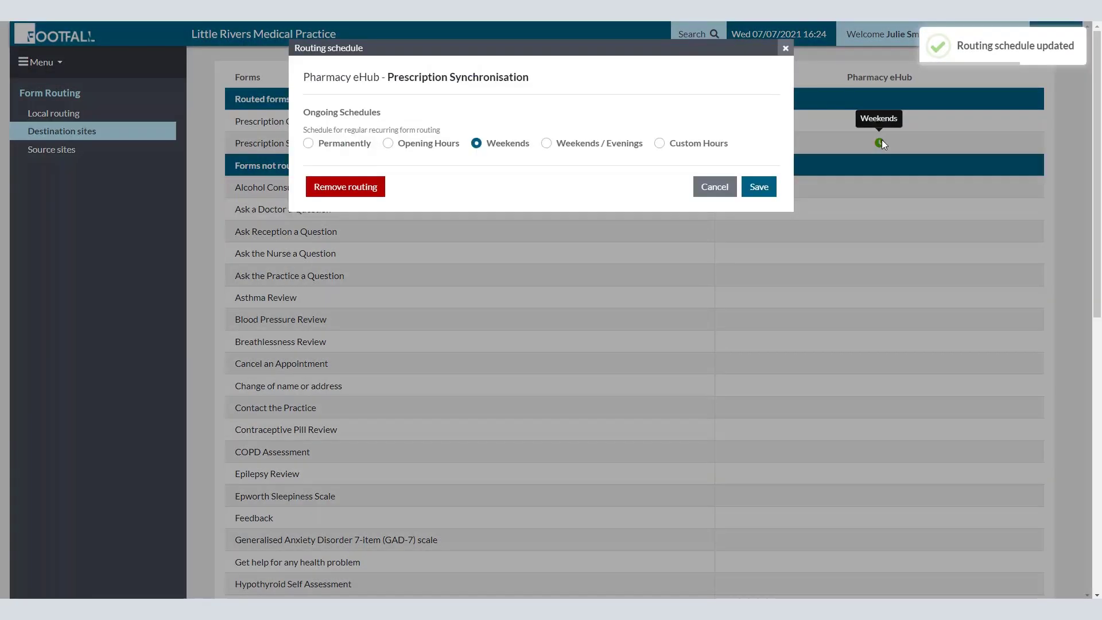
left_click(546, 143)
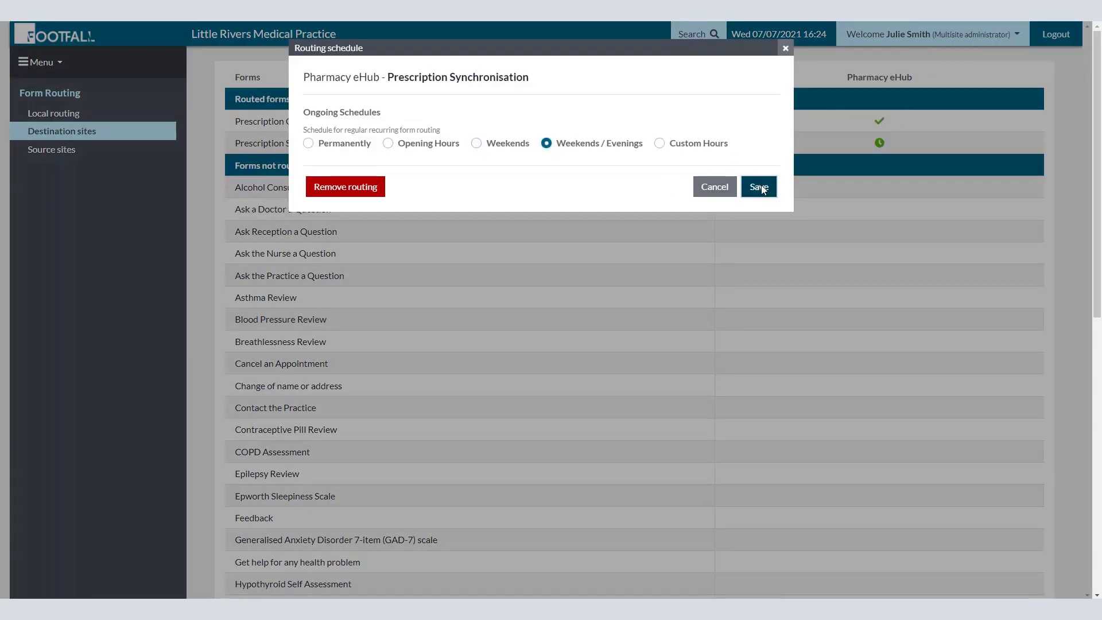
left_click(759, 187)
left_click(880, 144)
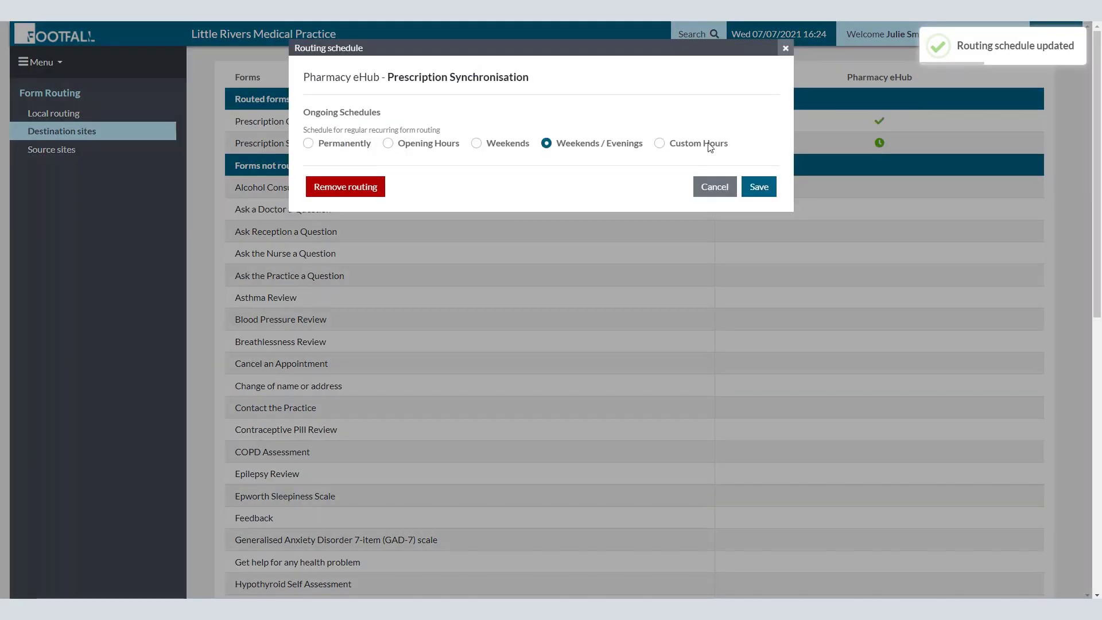
left_click(659, 143)
left_click(356, 218)
left_click(328, 247)
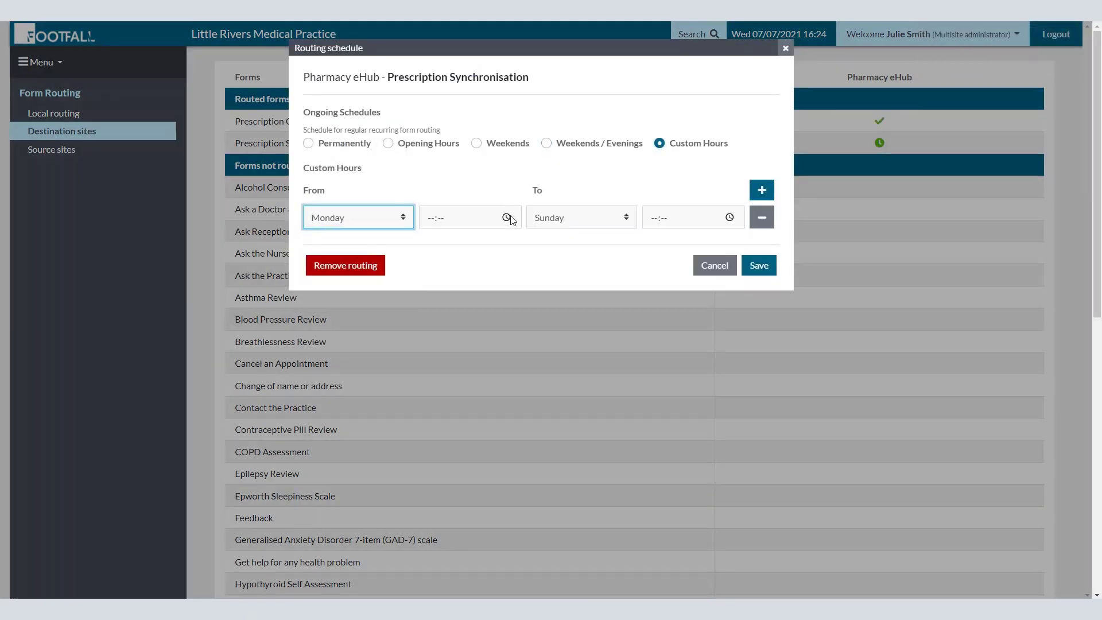
left_click(507, 217)
left_click(433, 261)
left_click(468, 261)
left_click(611, 249)
left_click(713, 211)
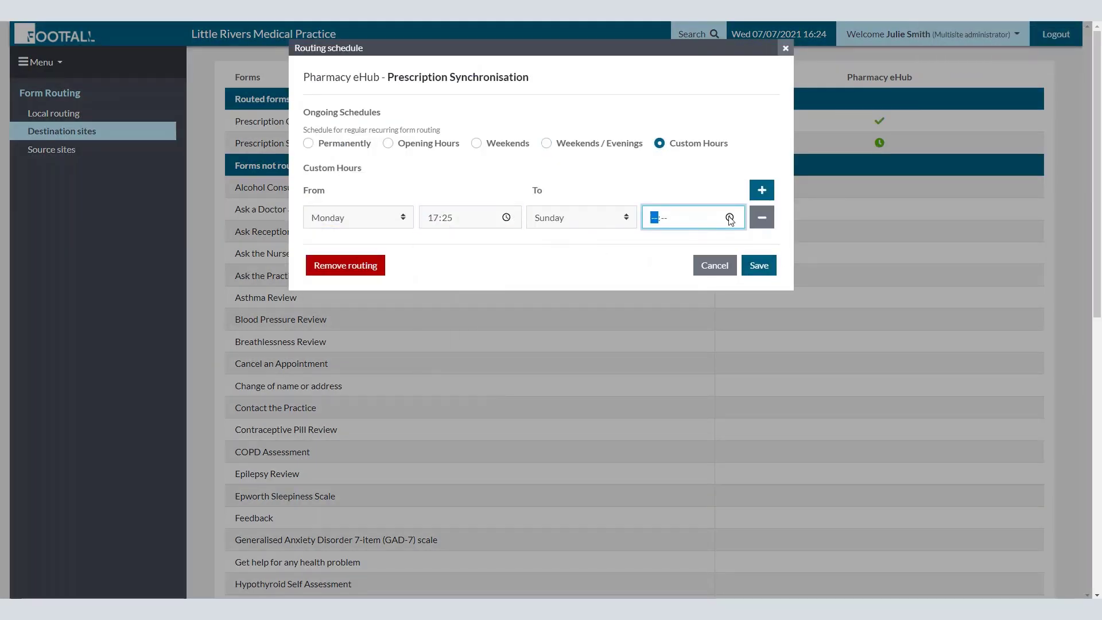
left_click(729, 217)
left_click(662, 261)
left_click(696, 261)
key("Return")
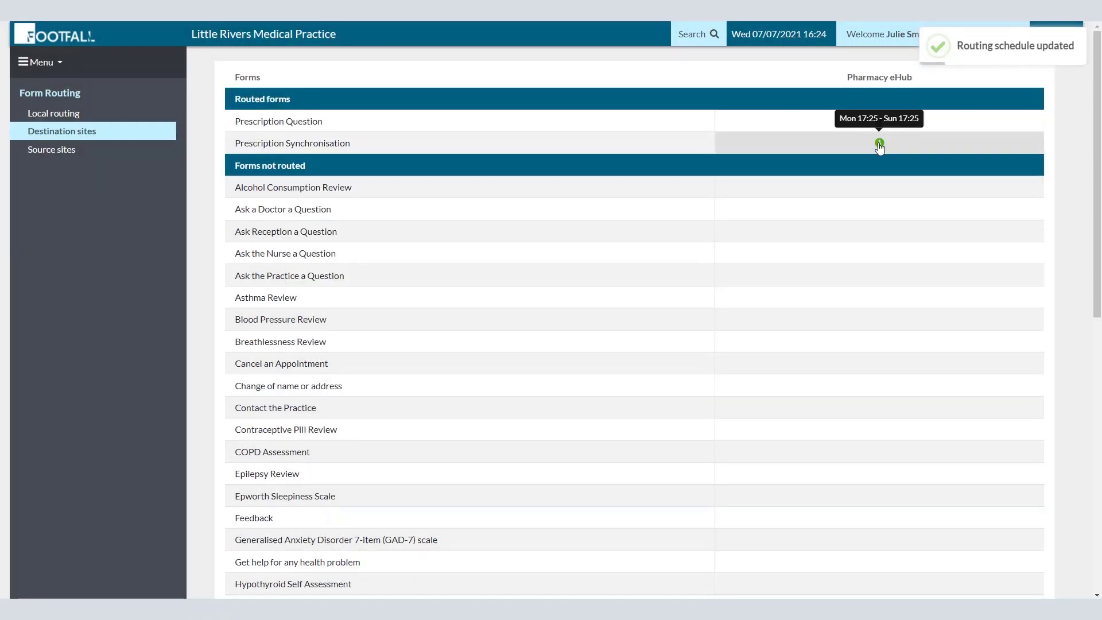
left_click(880, 144)
left_click(302, 264)
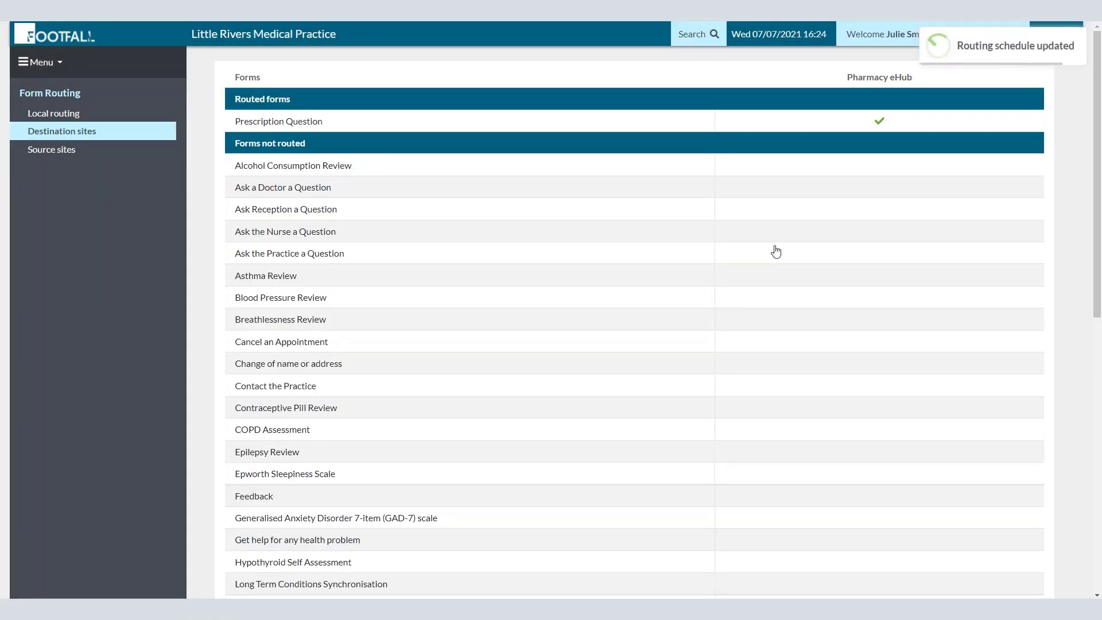
left_click(1087, 400)
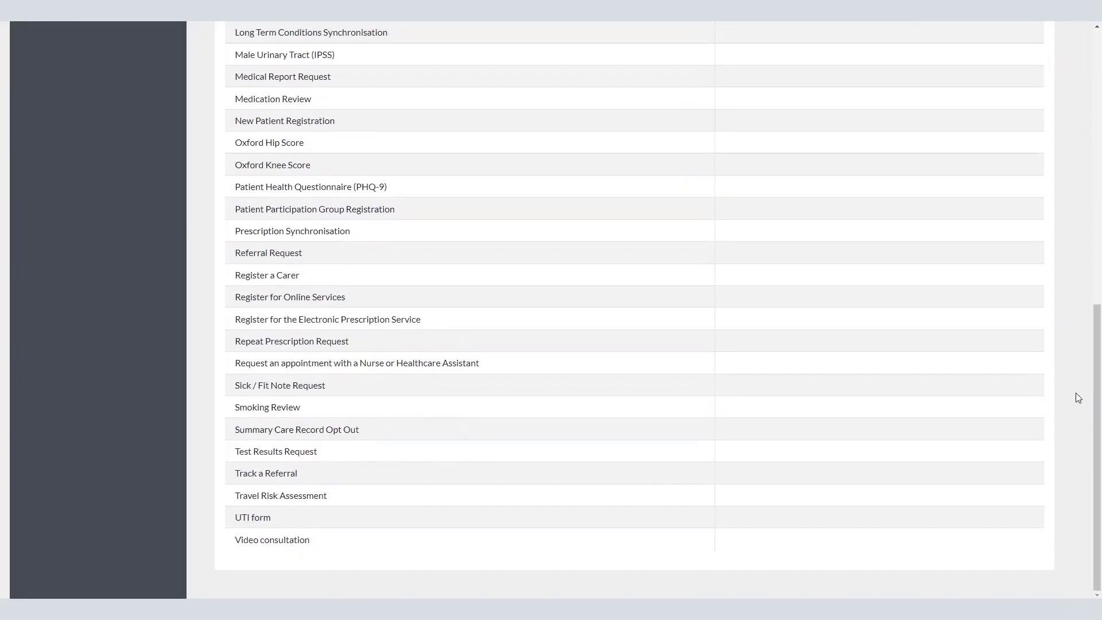
Step: Route Medication Review, Prescription Synchronisation and Smoking Review permanently to Pharmacy eHub
left_click(876, 103)
left_click(310, 143)
left_click(759, 187)
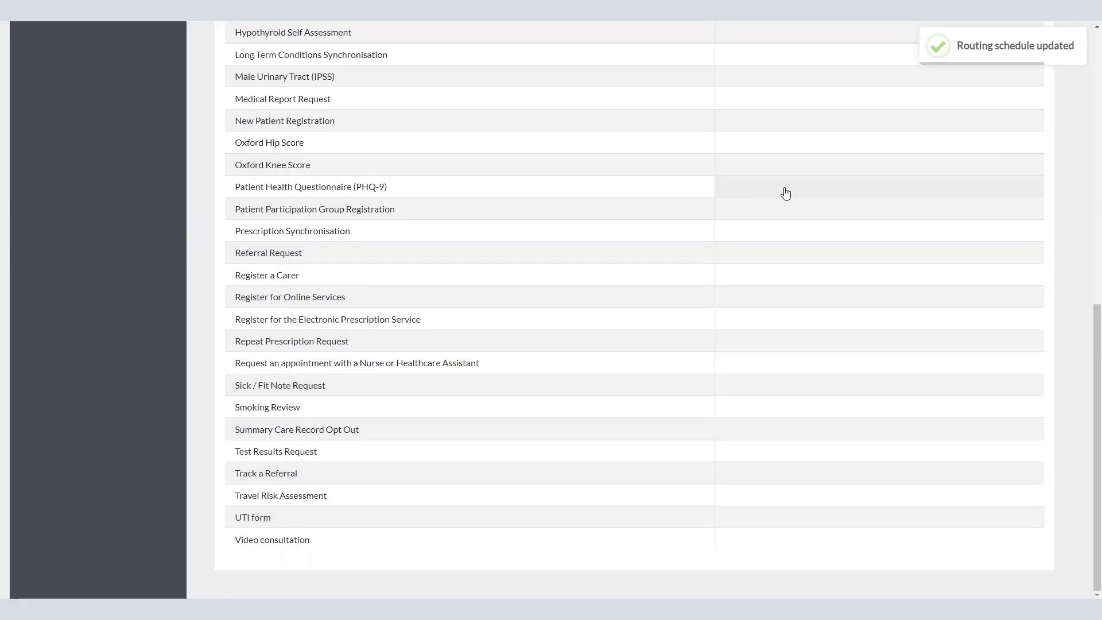
left_click(784, 240)
left_click(310, 143)
left_click(759, 187)
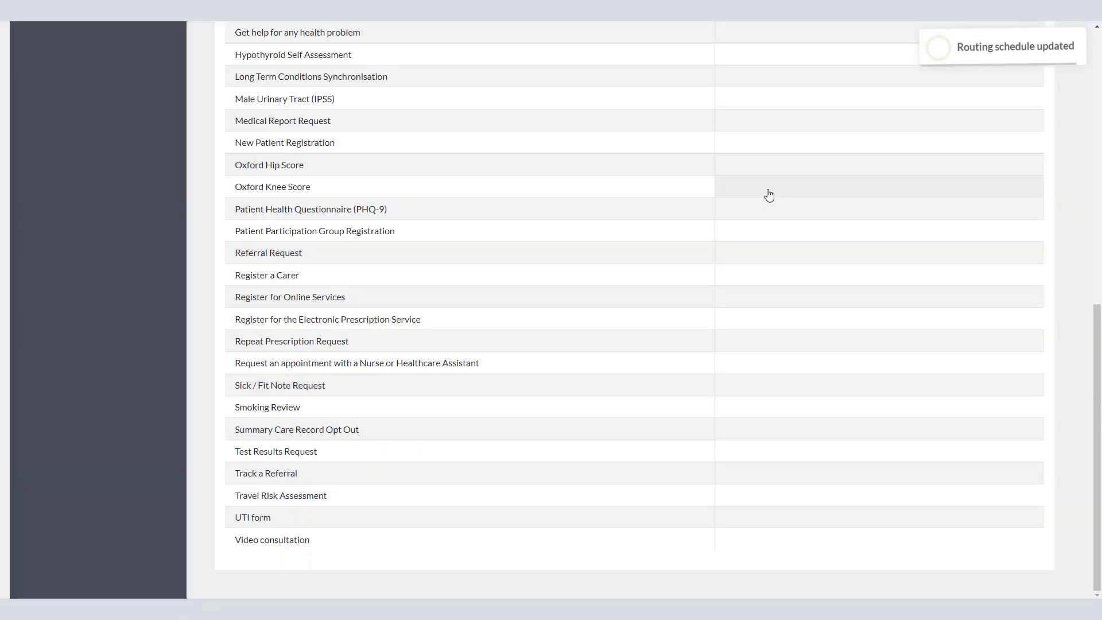
left_click(790, 418)
left_click(310, 143)
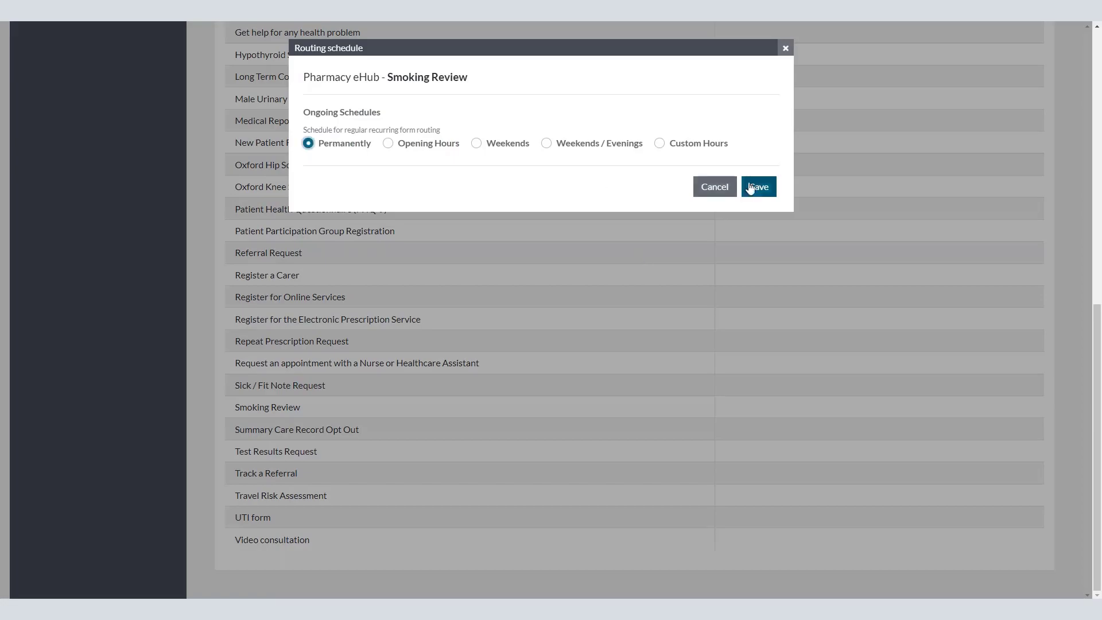
left_click(758, 187)
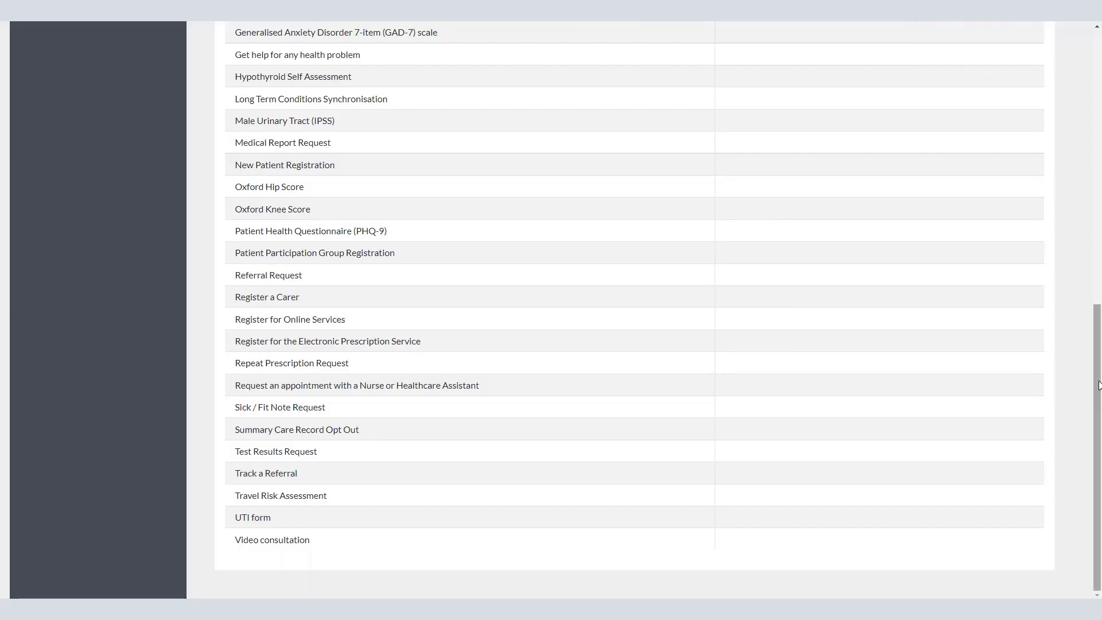
Step: Route Asthma Review and Blood Pressure Review permanently to Pharmacy eHub
left_click_drag(1097, 448, 1098, 212)
left_click(725, 270)
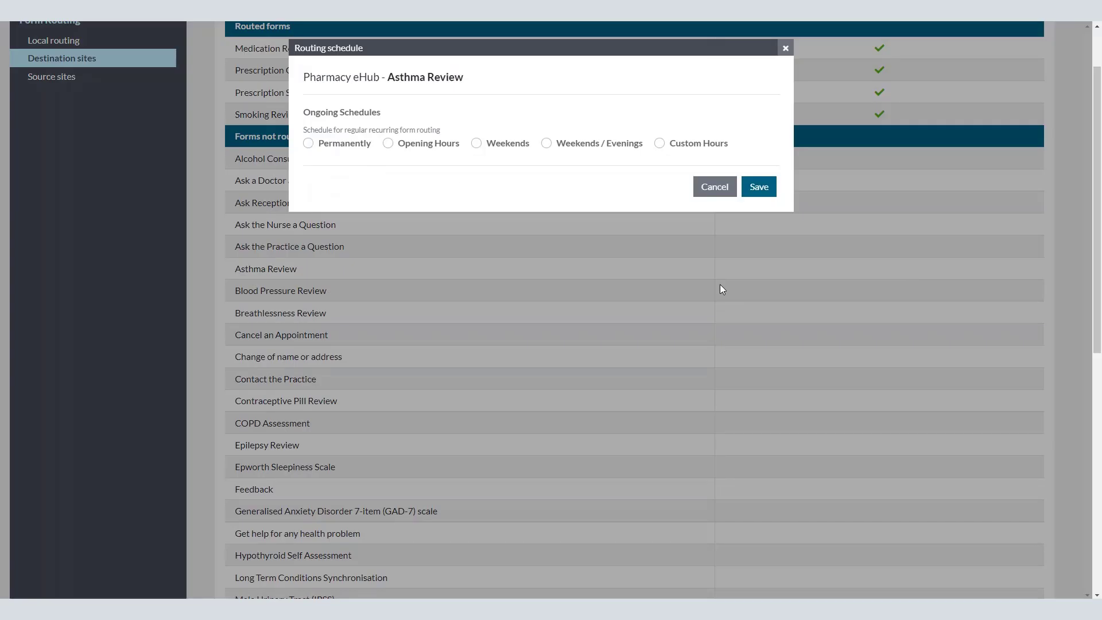
left_click(308, 143)
left_click(757, 187)
left_click(852, 291)
left_click(309, 142)
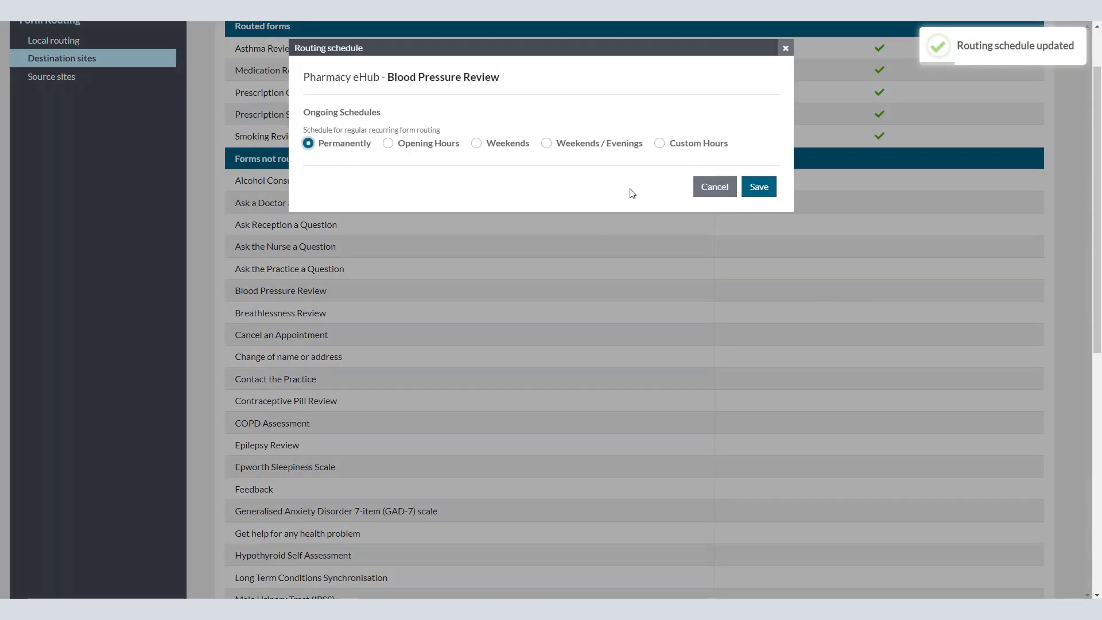
left_click(764, 187)
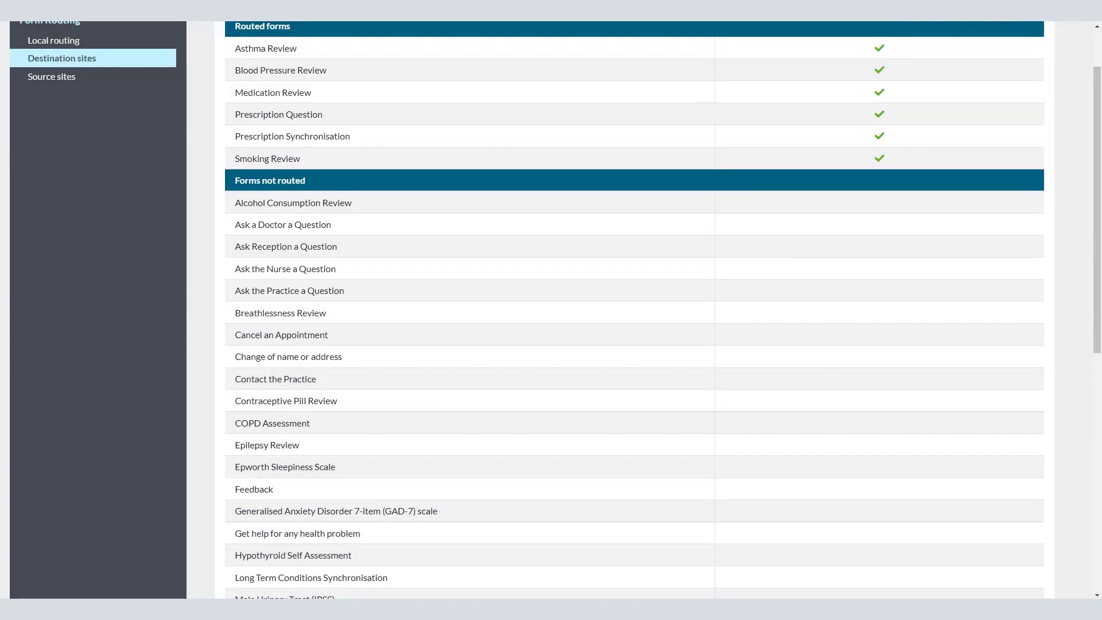
Step: Route Breathlessness Review, Contraceptive Pill Review and COPD Assessment permanently to Pharmacy eHub
left_click(809, 313)
left_click(308, 143)
left_click(759, 187)
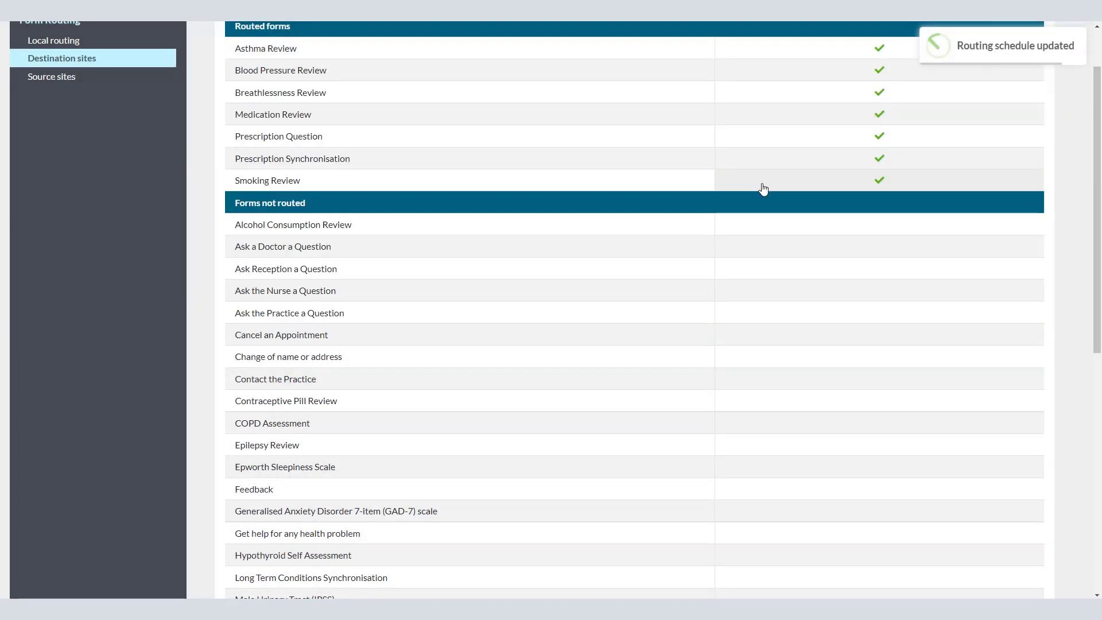
left_click(755, 401)
left_click(308, 143)
left_click(755, 194)
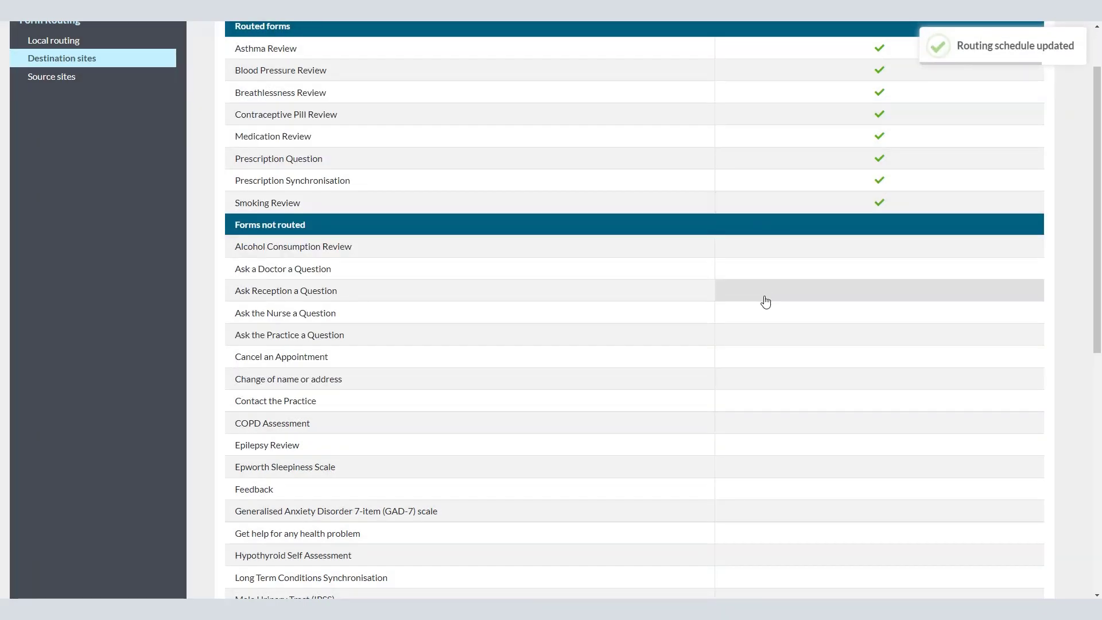
left_click(788, 423)
left_click(367, 145)
left_click(757, 189)
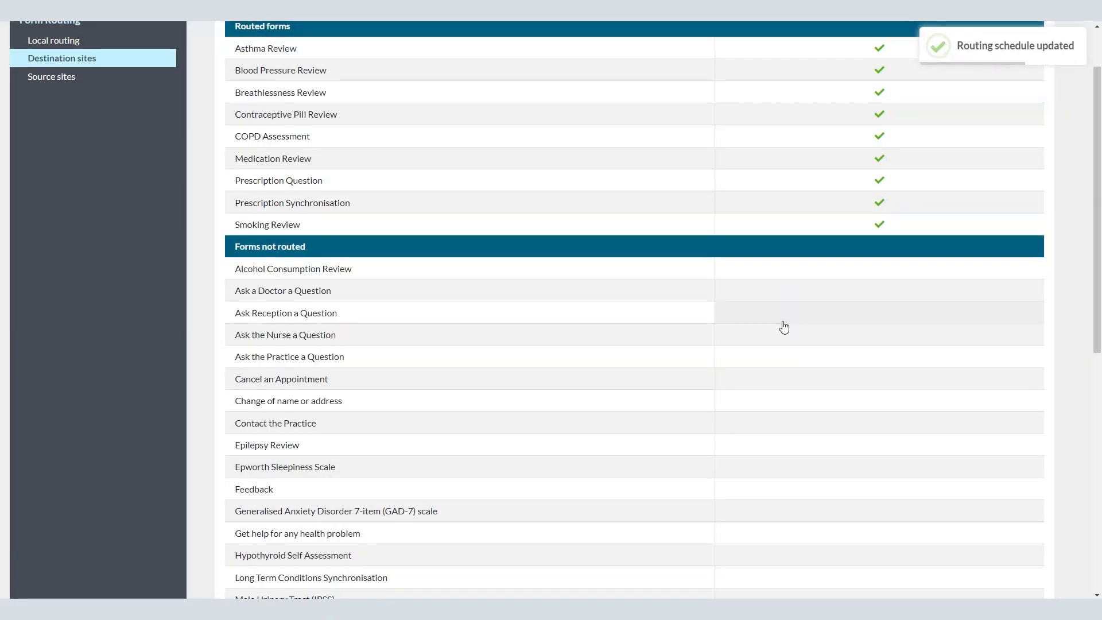
Step: Route Epilepsy Review, Epworth Sleepiness Scale and Hypothyroid Self Assessment permanently to Pharmacy eHub
scroll(765, 474, "down", 1)
scroll(765, 474, "down", 1)
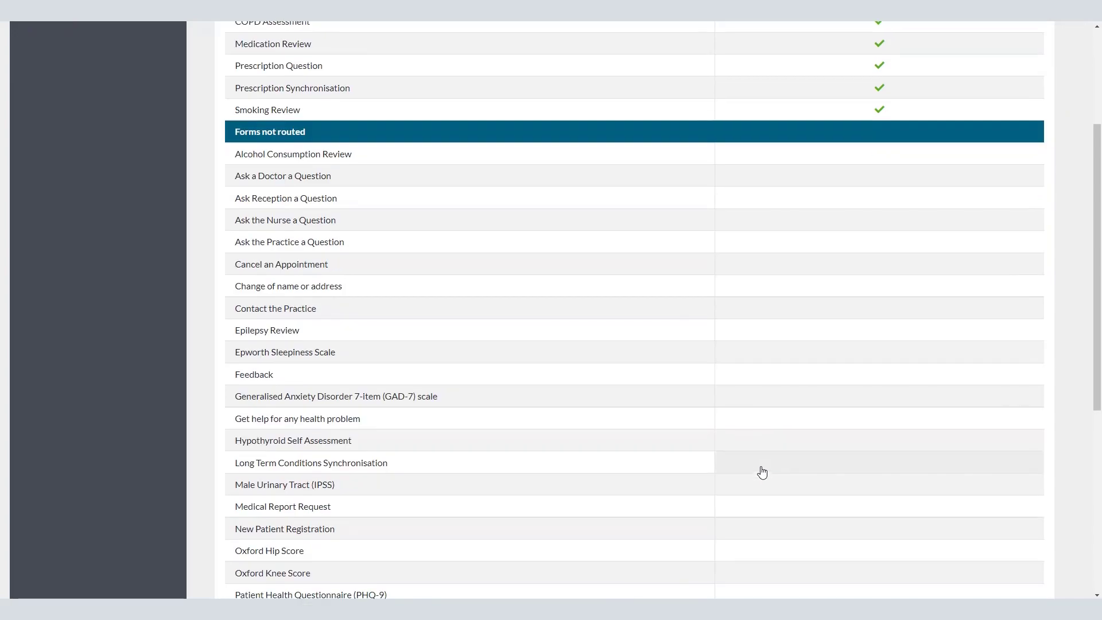
left_click(740, 330)
left_click(330, 145)
left_click(771, 190)
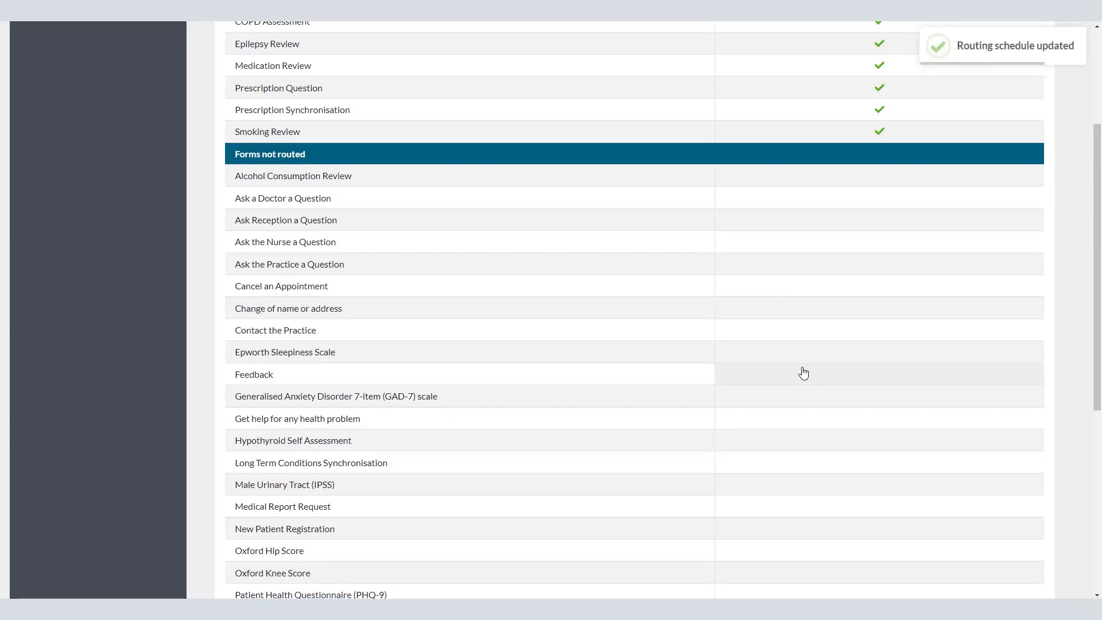
left_click(781, 352)
left_click(308, 143)
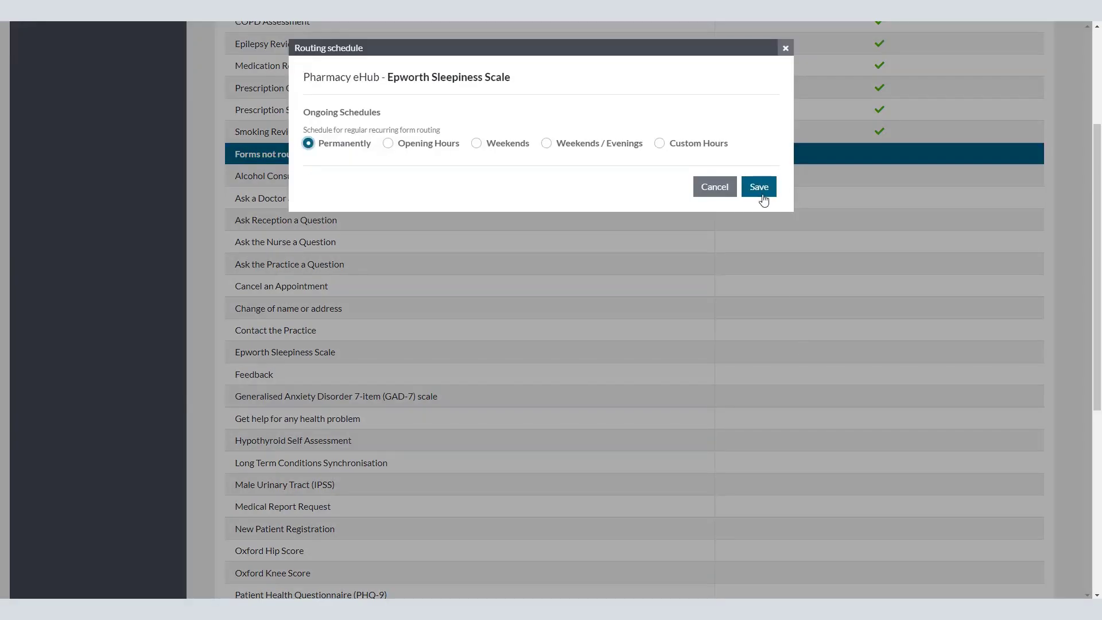
left_click(759, 189)
scroll(717, 298, "down", 6)
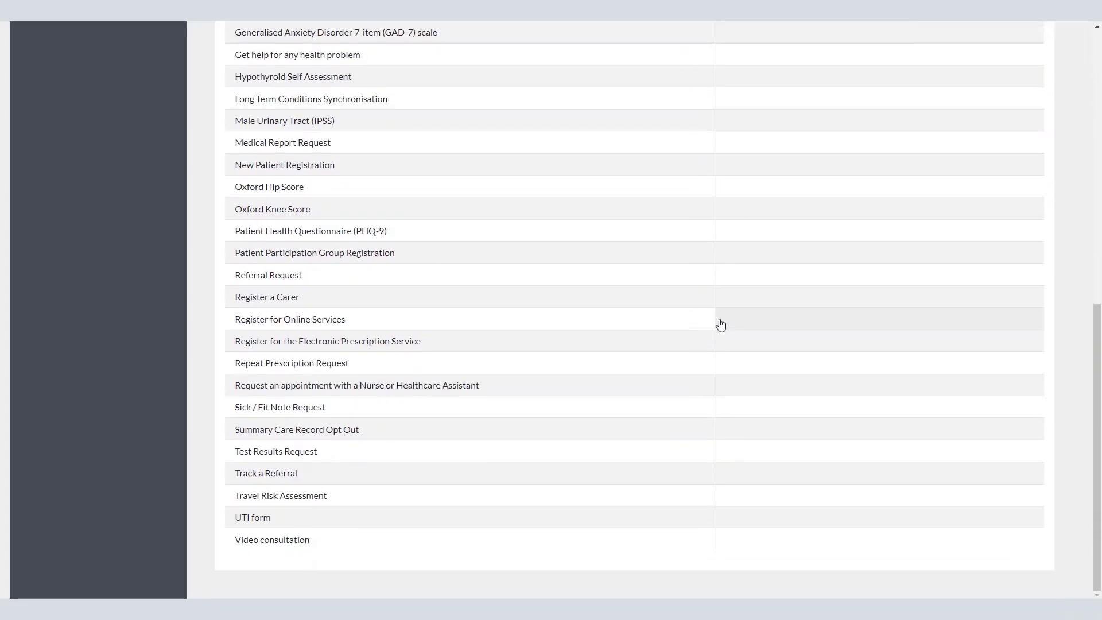
left_click(740, 76)
left_click(308, 143)
left_click(763, 189)
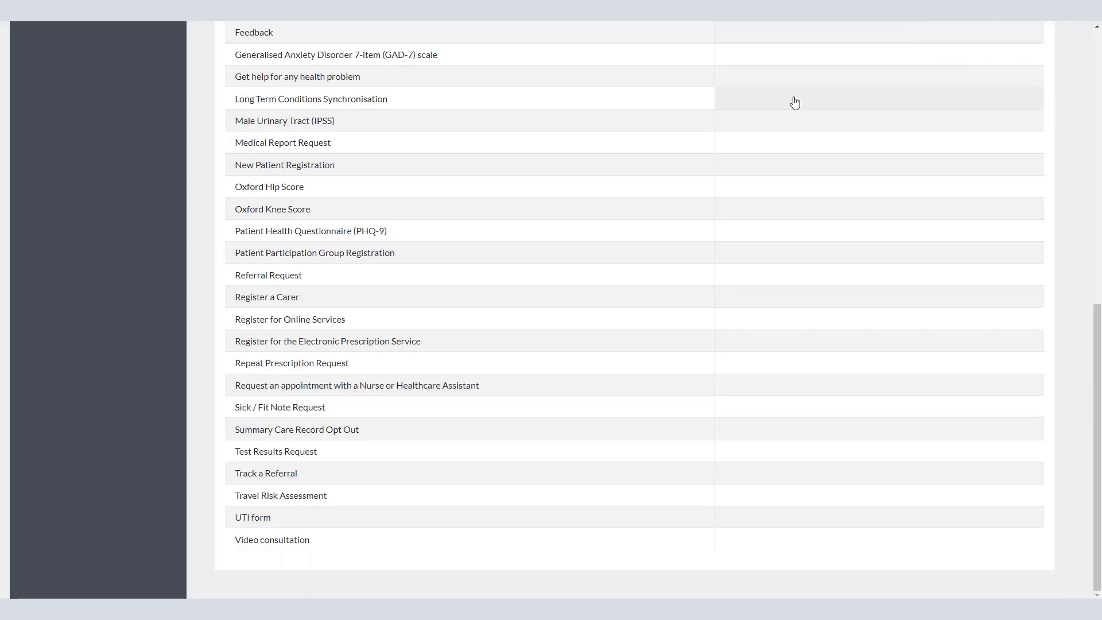
Step: Route Long Term Conditions Synchronisation, Oxford Hip, Oxford Knee, EPS registration and Repeat Prescription permanently
left_click(777, 100)
left_click(309, 143)
left_click(759, 190)
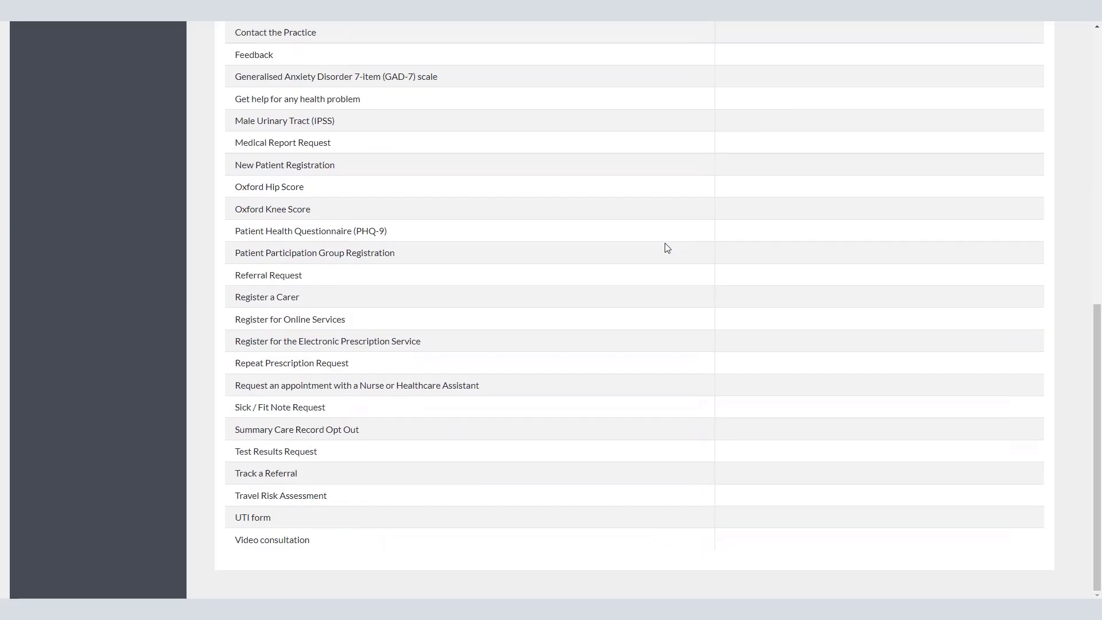
left_click(740, 187)
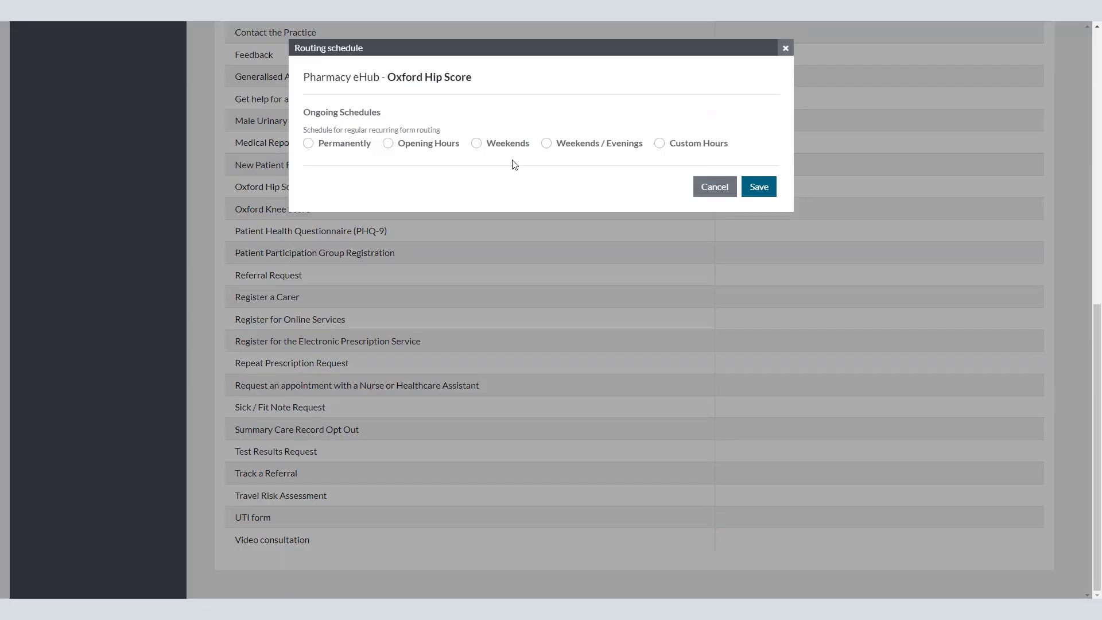
left_click(766, 188)
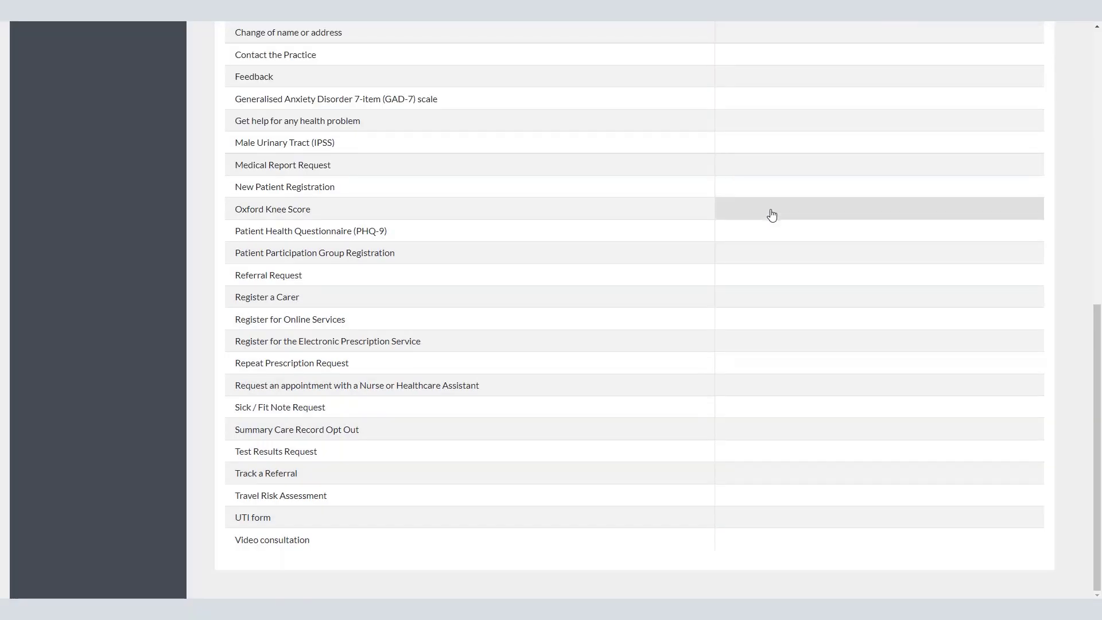
left_click(744, 208)
left_click(747, 188)
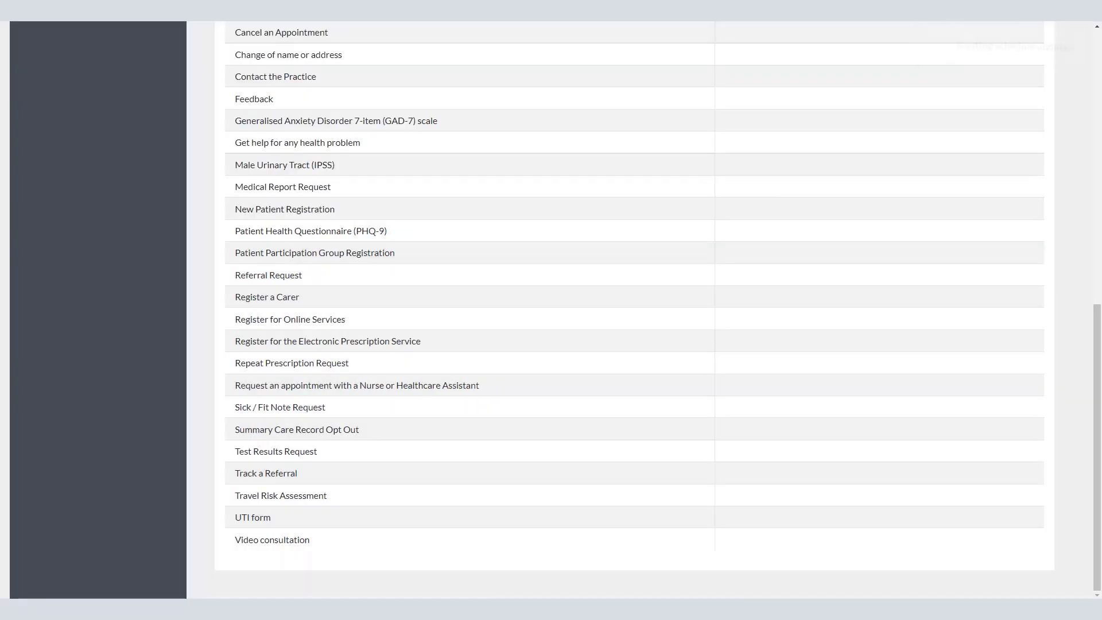
left_click(781, 341)
left_click(757, 187)
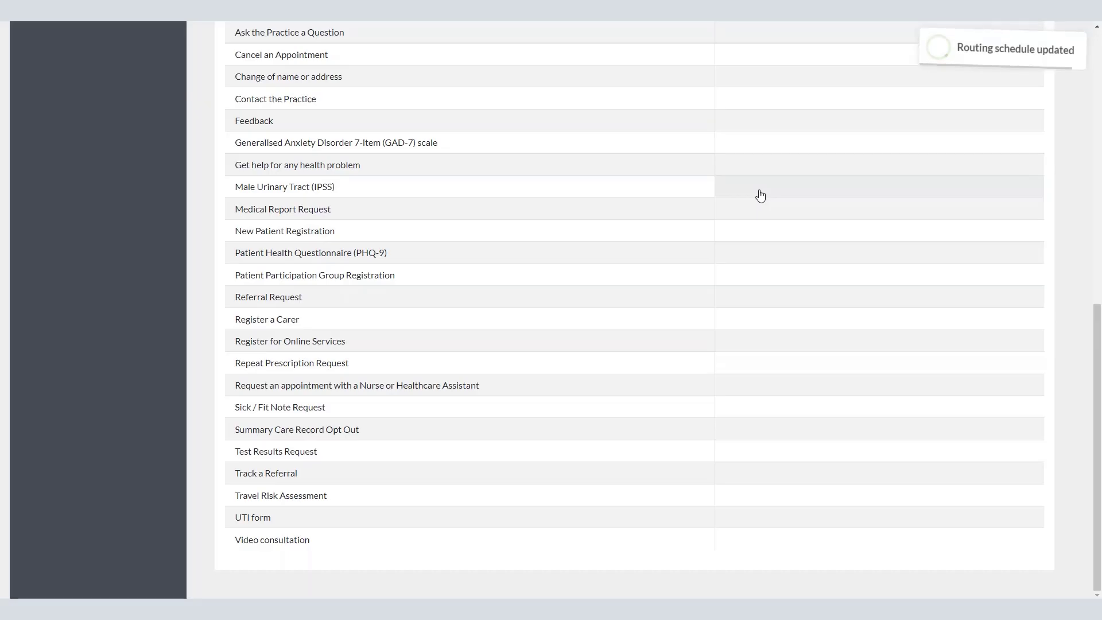
left_click(743, 364)
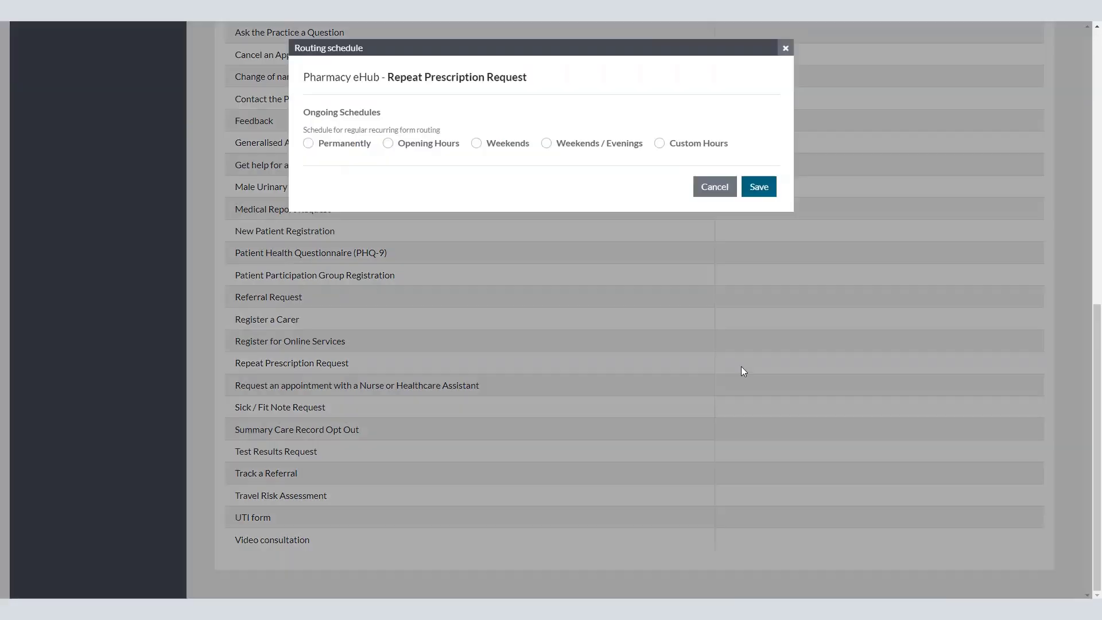
left_click(763, 190)
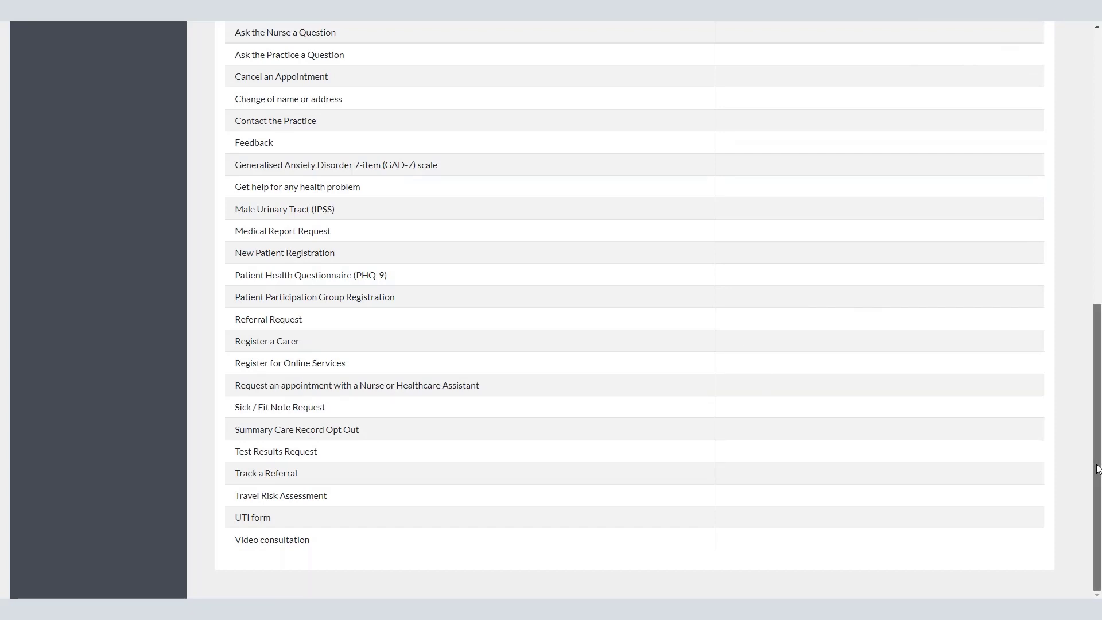
left_click_drag(1098, 463, 1099, 188)
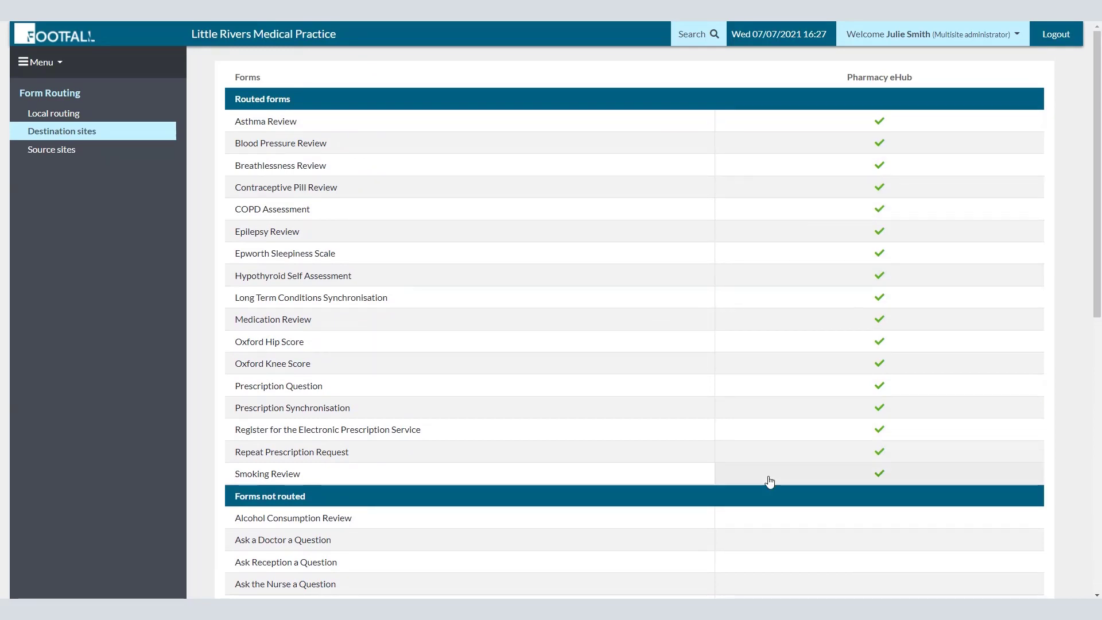
Step: Switch to the Little Meadows Medical Practice site and go to Form Routing from the menu
left_click(950, 35)
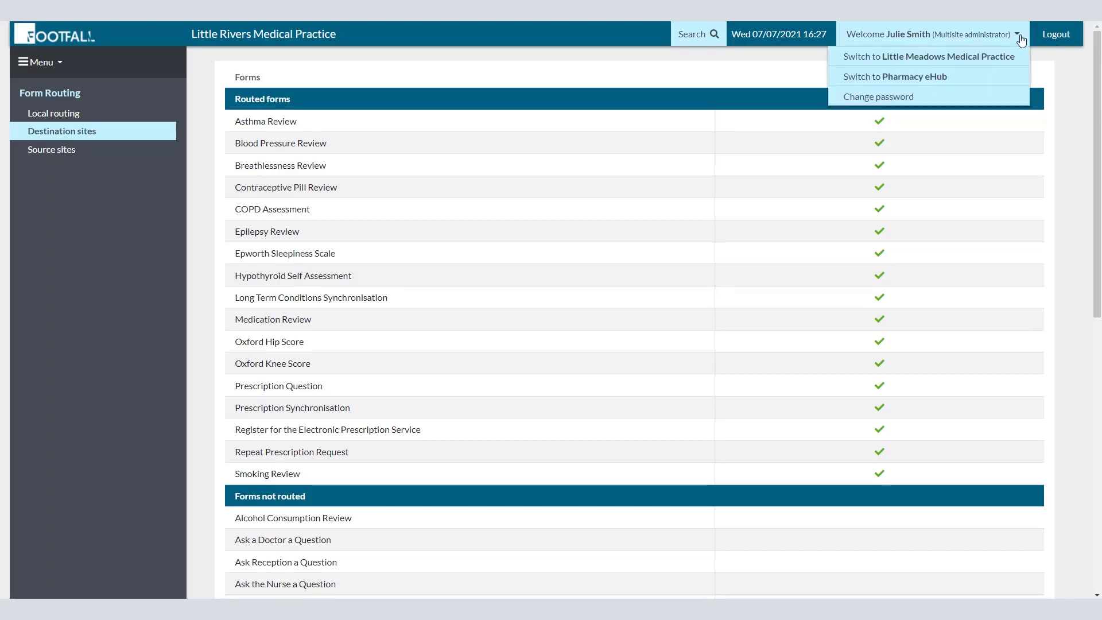
left_click(1000, 63)
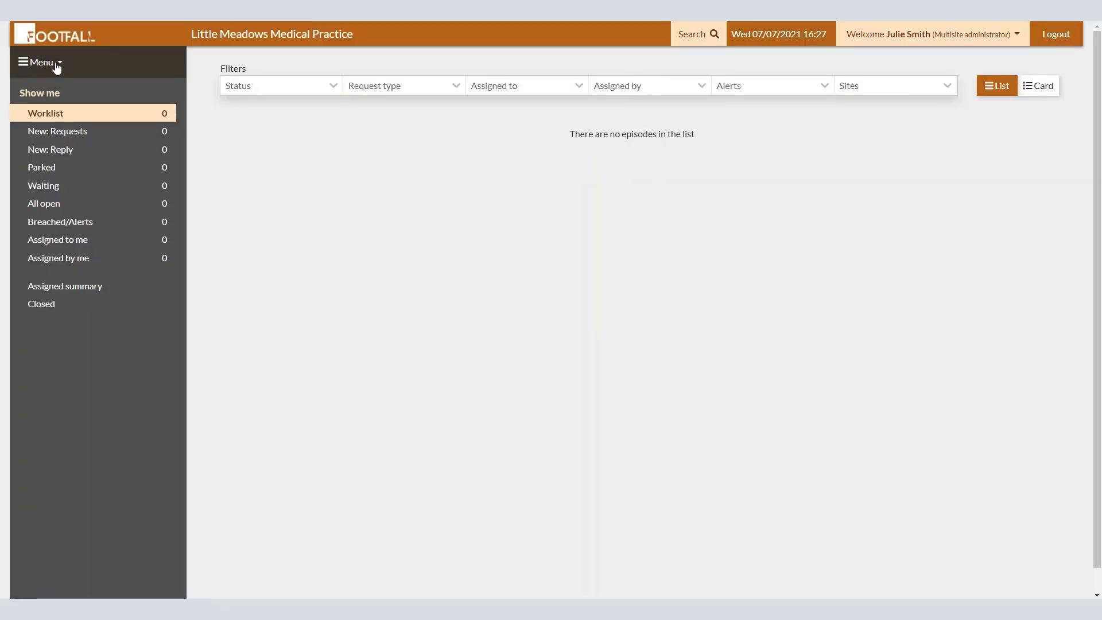
left_click(55, 64)
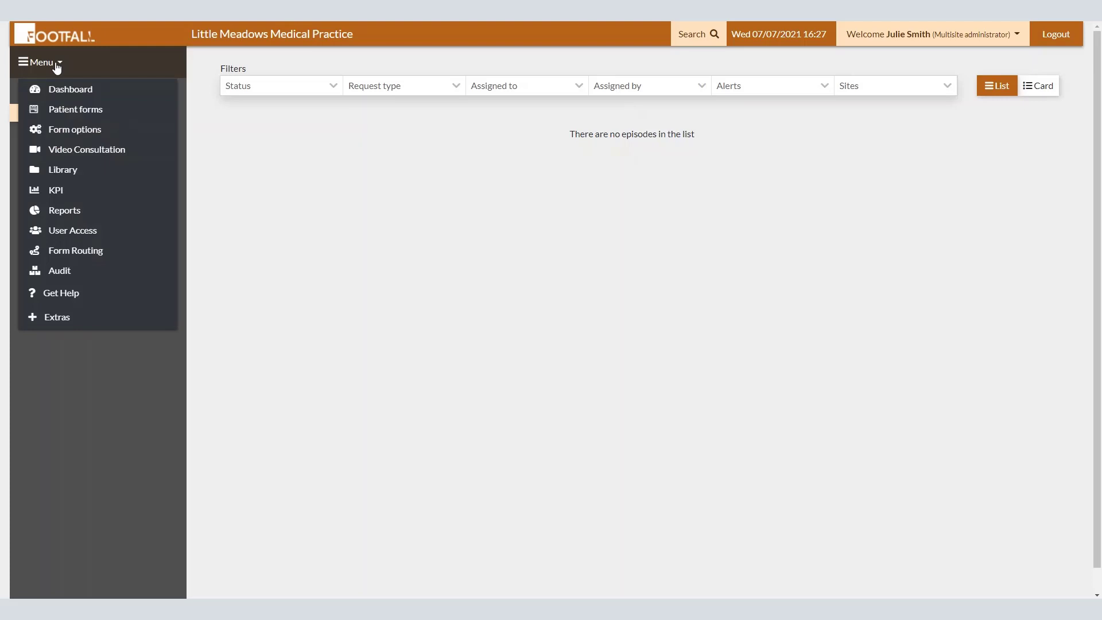
left_click(70, 253)
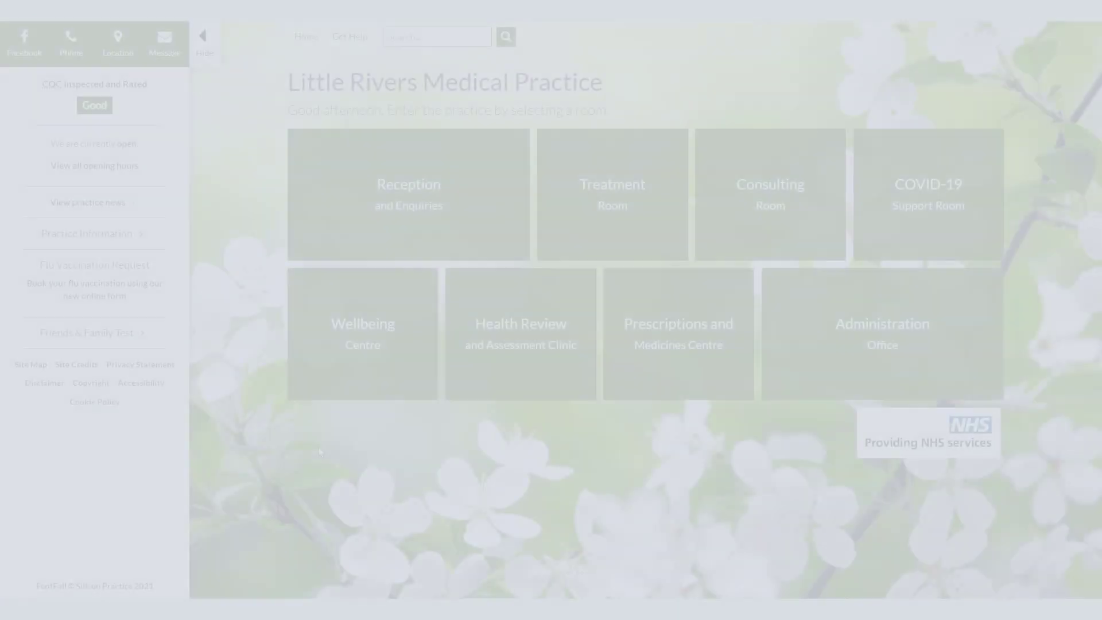
Step: Start a general medication question and fill in the patient's name, date of birth, phone and e-mail
left_click(630, 345)
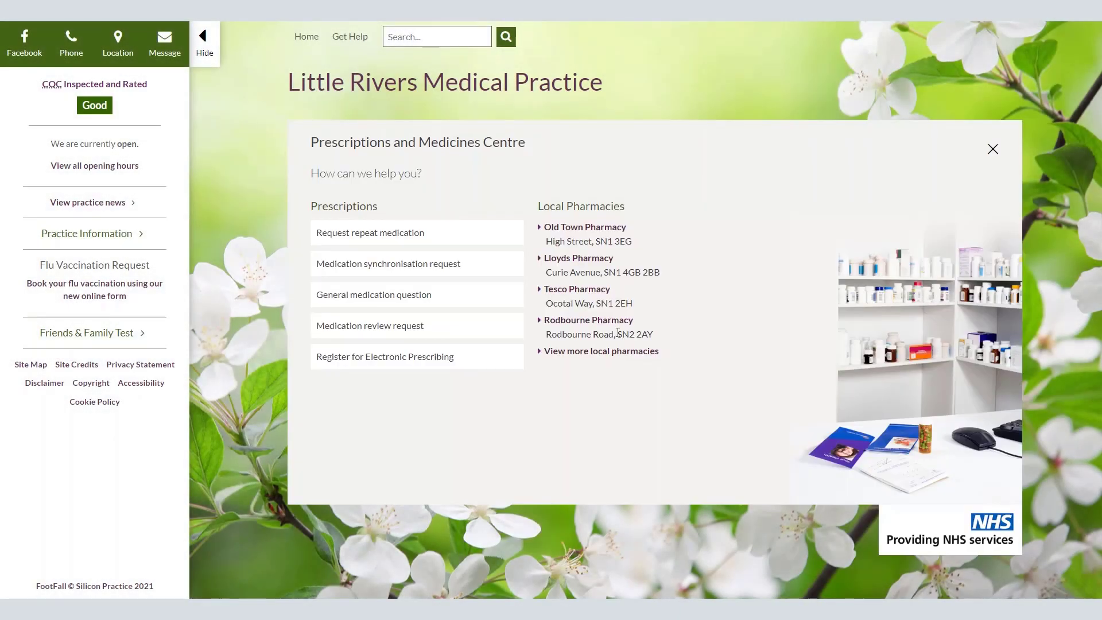
left_click(421, 304)
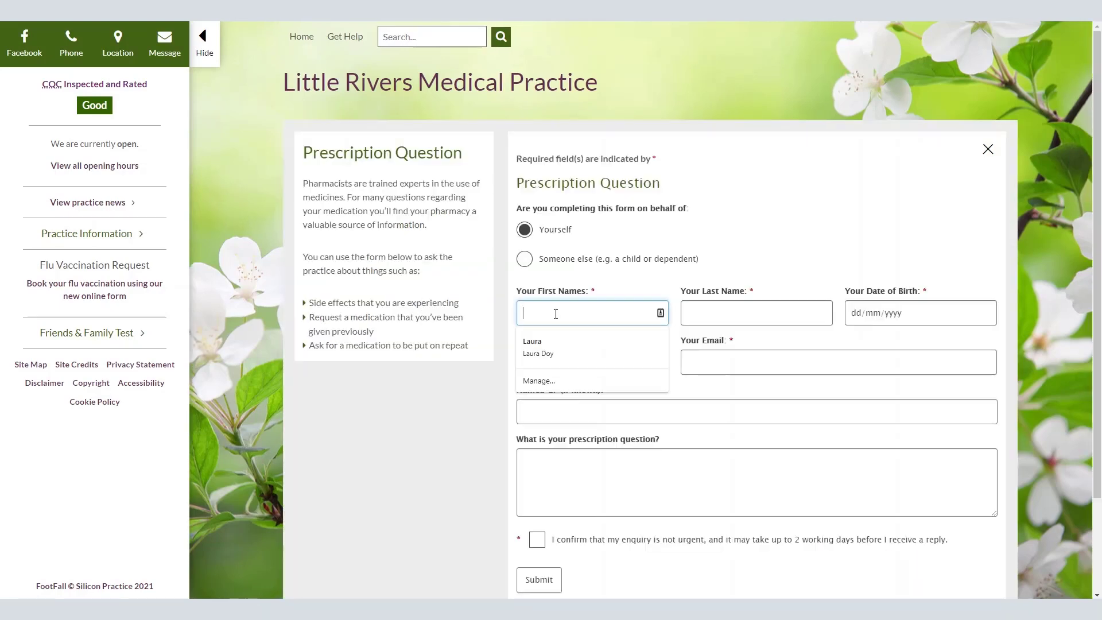
key("Tab")
key("Tab")
type("01012011")
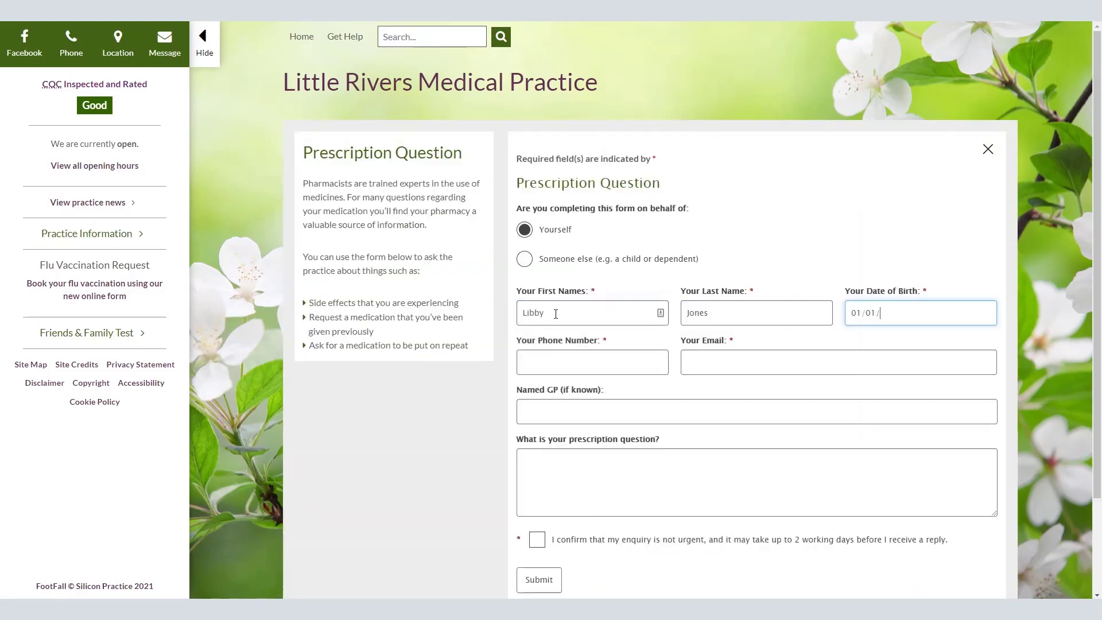
key("Tab")
type("07711111111111")
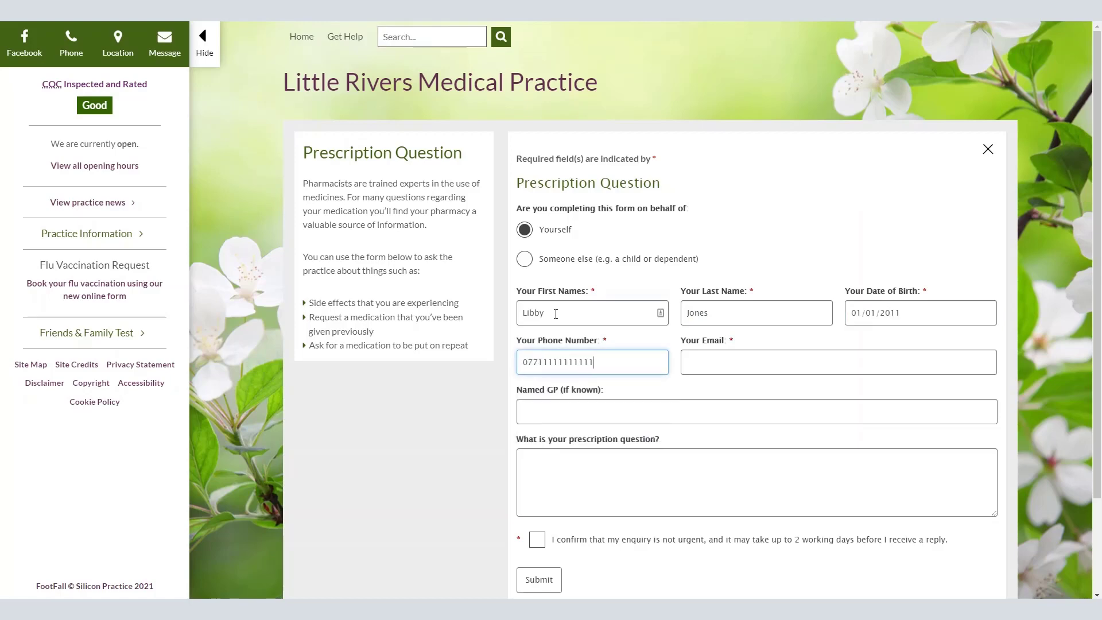
key("Tab")
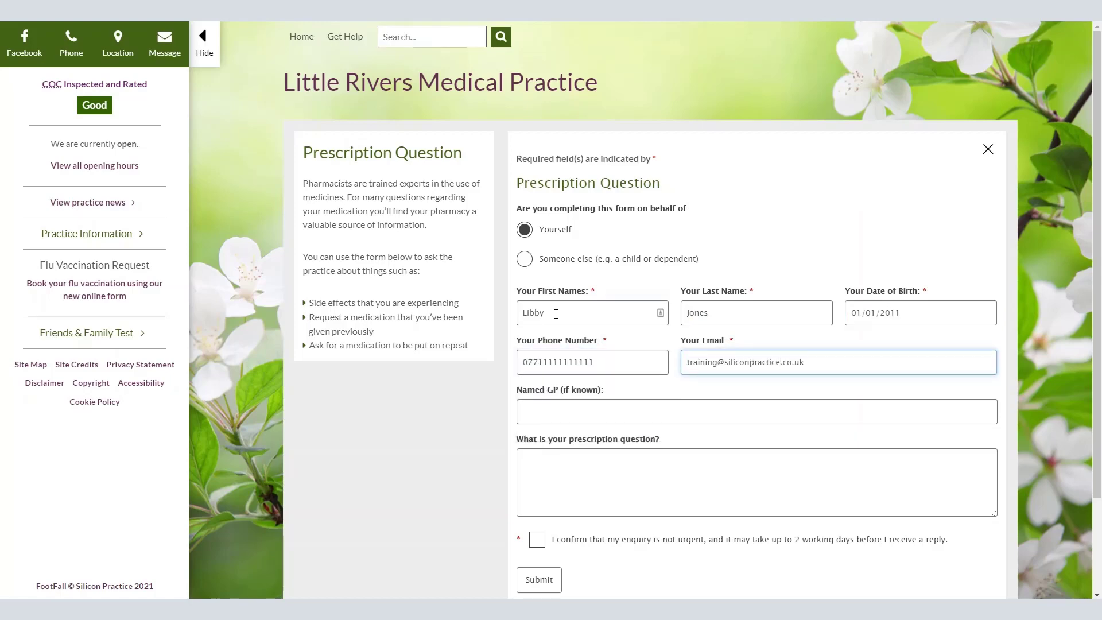
key("Tab")
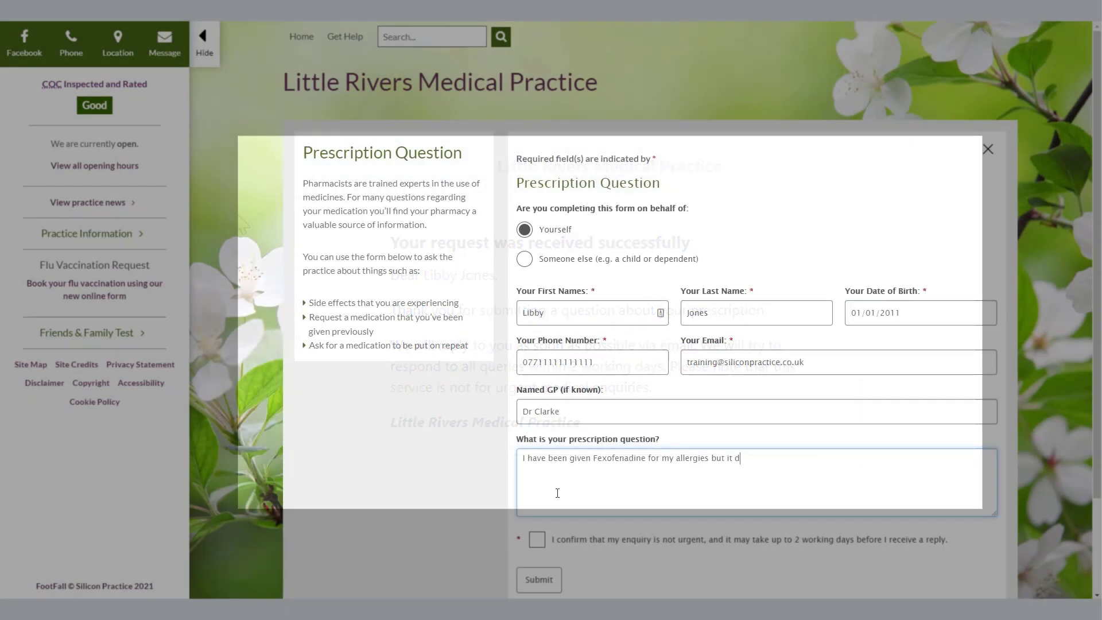
Step: Enter 'doesn't seem to be doing anything, can I increase my dose?', confirm non-urgent, and submit
type("doesn't seem to be doing anything")
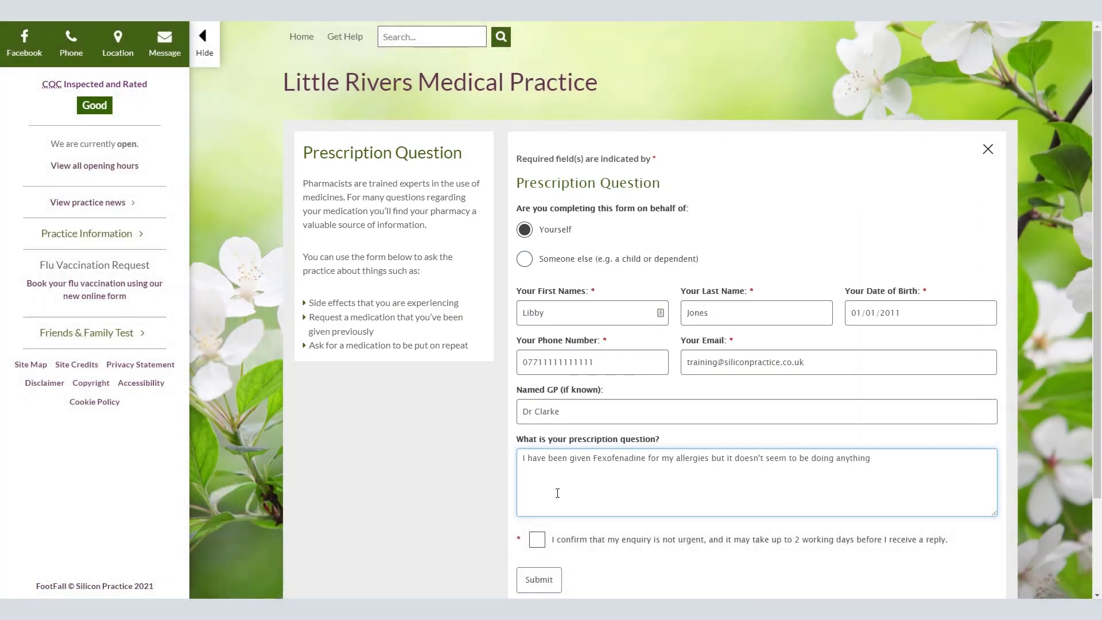
type(", can I increase my dose?")
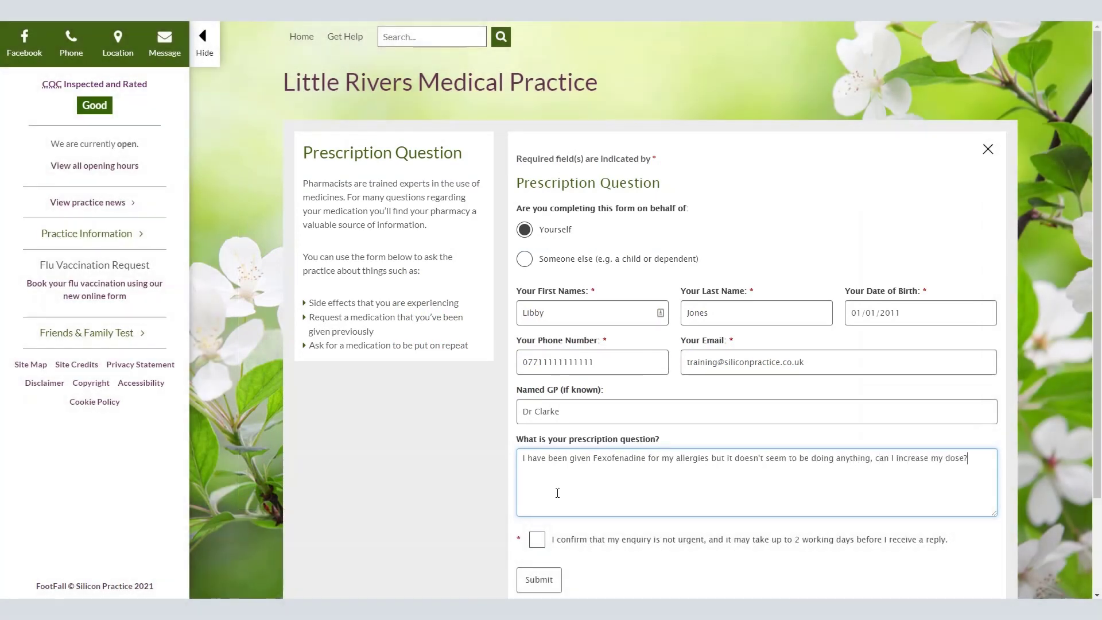
left_click(537, 539)
left_click(539, 579)
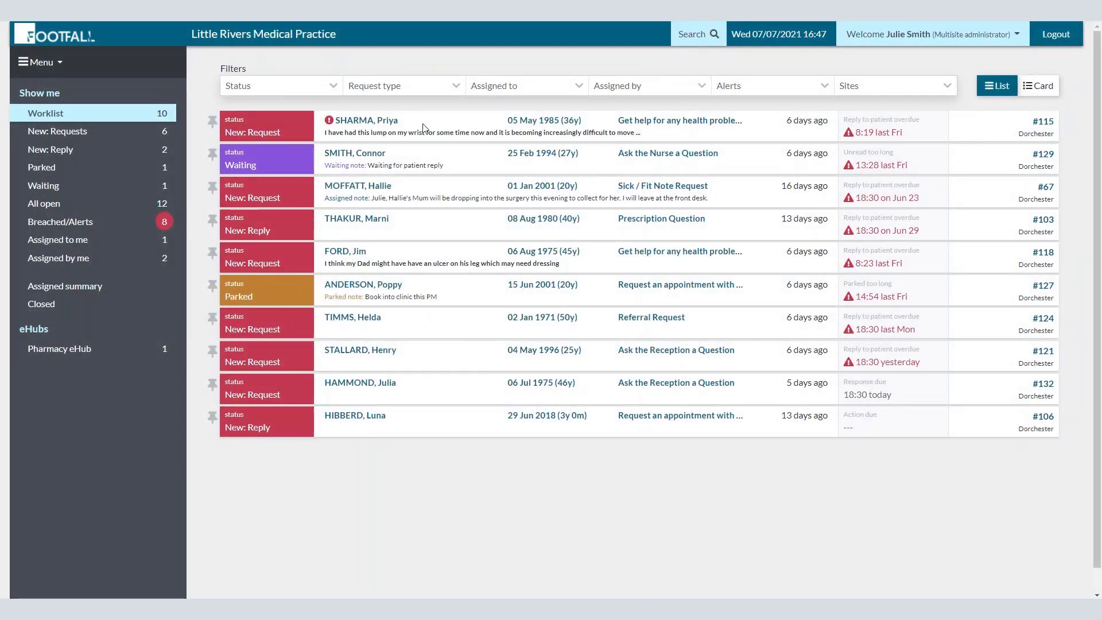
Step: Filter the worklist to new requests, then to requests routed to Pharmacy eHub
left_click(113, 139)
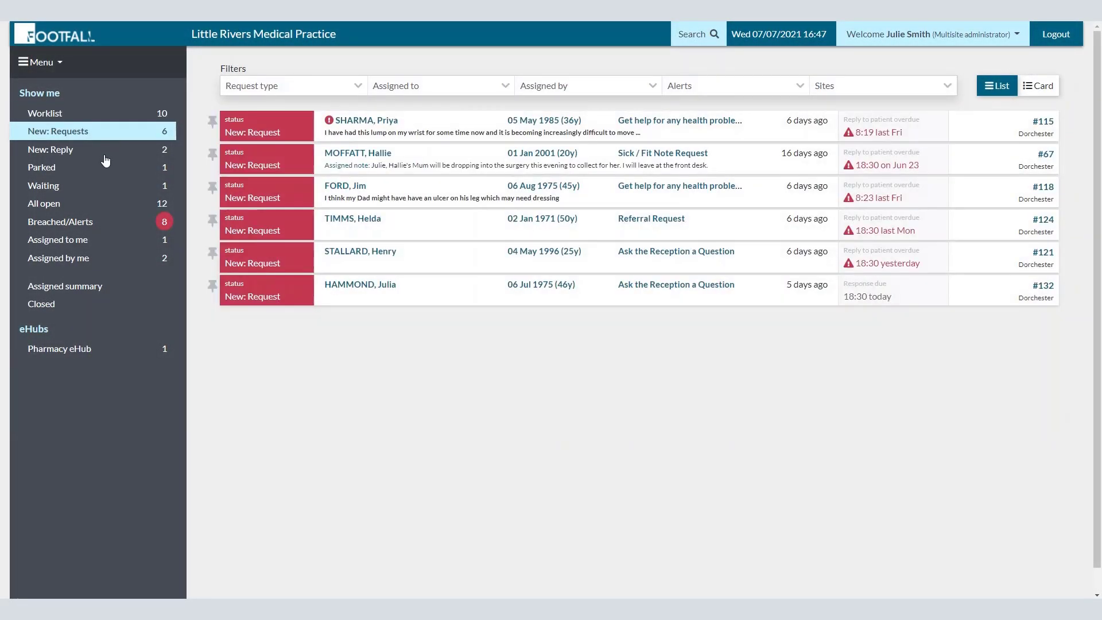
left_click(115, 117)
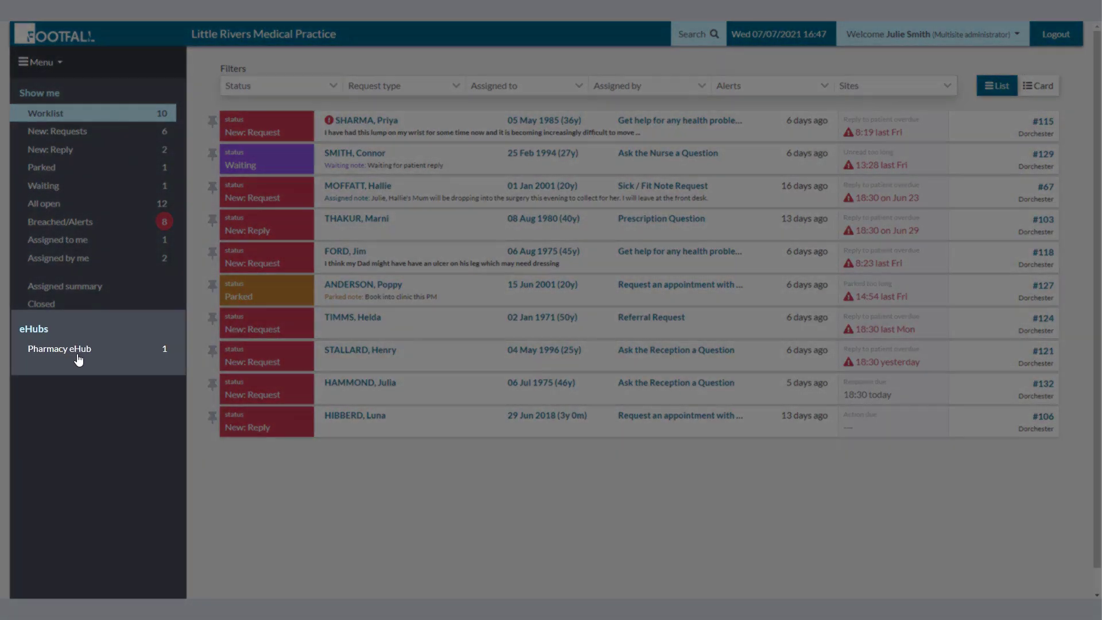
left_click(78, 356)
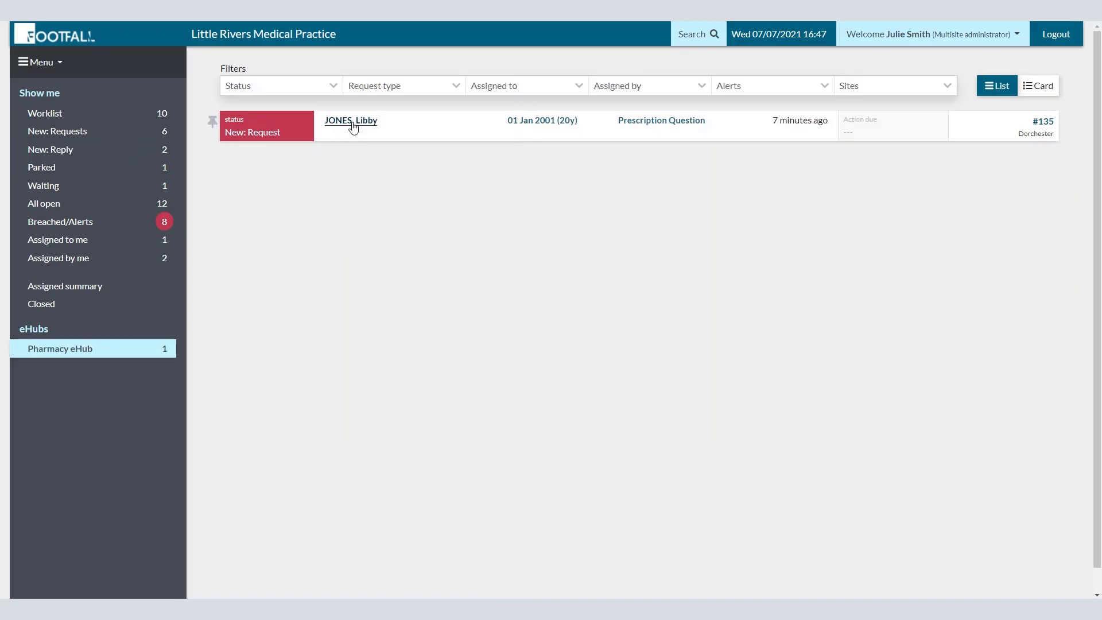
Step: Open the routed fexofenadine question, exit it, and log out of the practice account
left_click(354, 125)
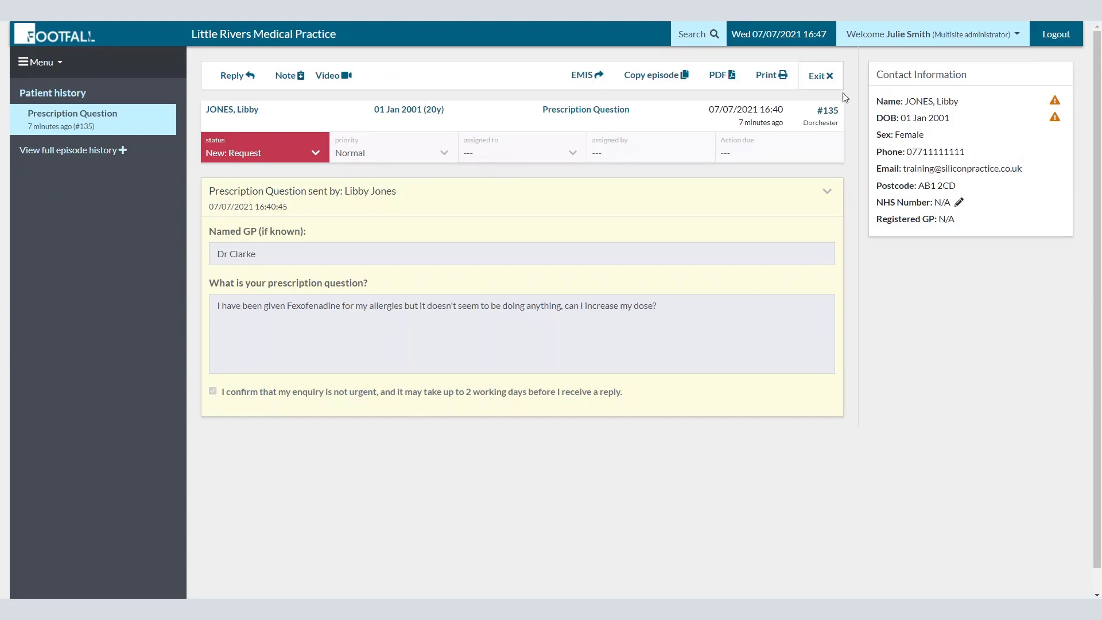
left_click(826, 78)
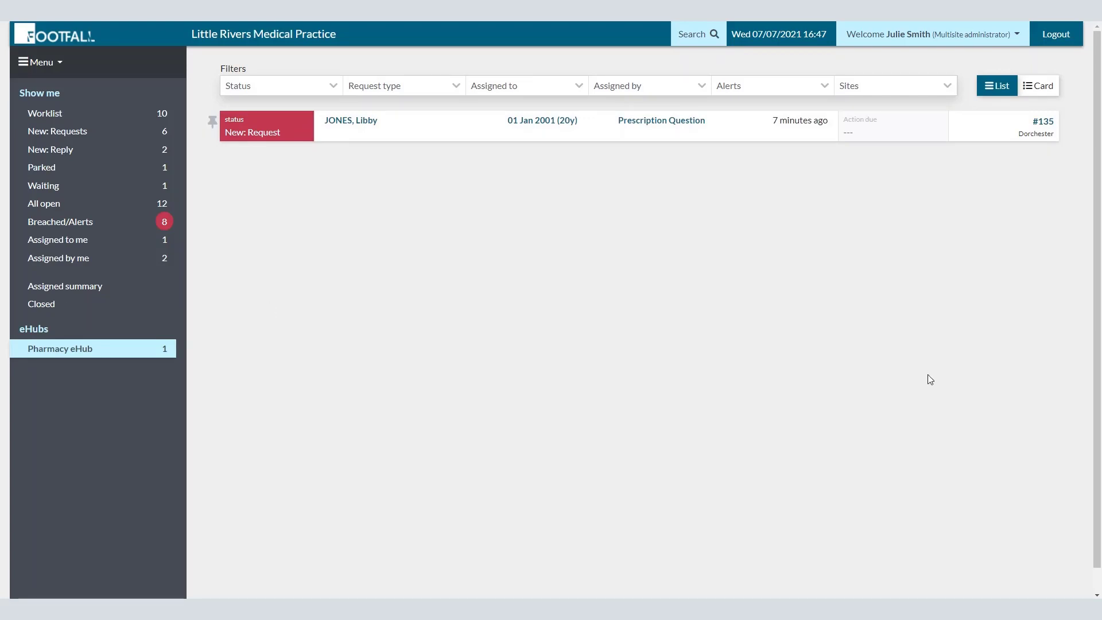
left_click(1055, 35)
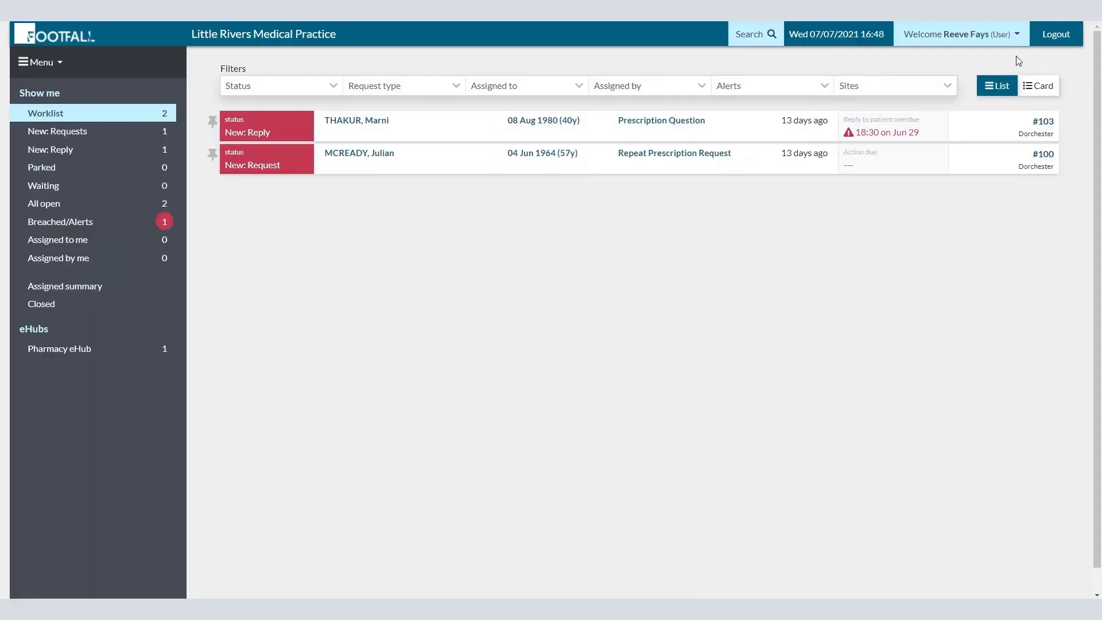
Step: Switch to the Pharmacy eHub workspace and begin a reply to the fexofenadine question
left_click(1017, 36)
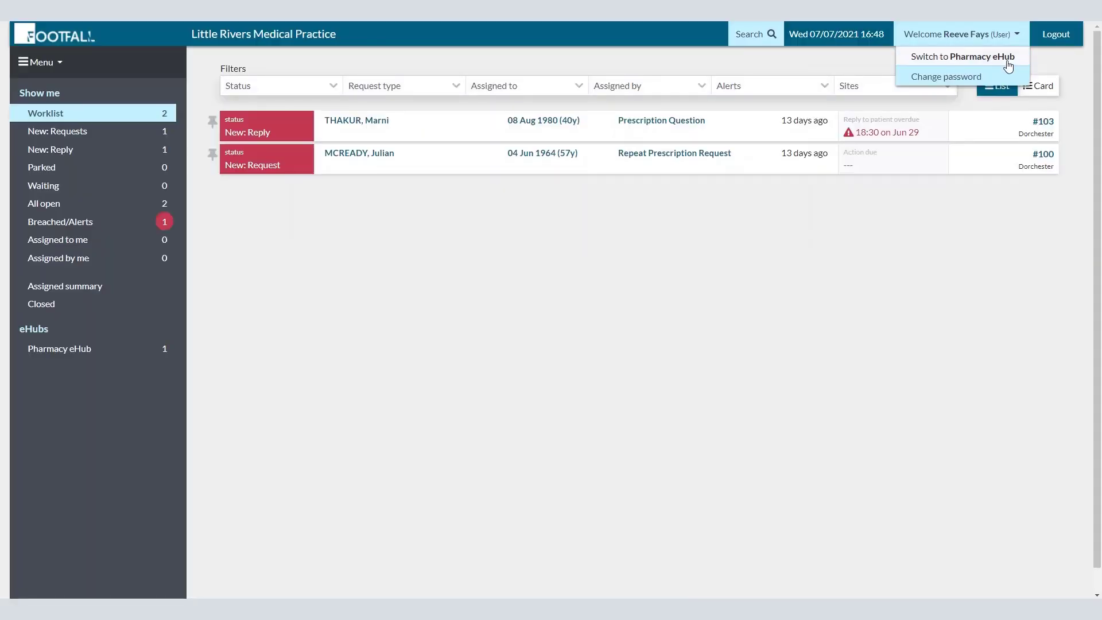
left_click(1006, 59)
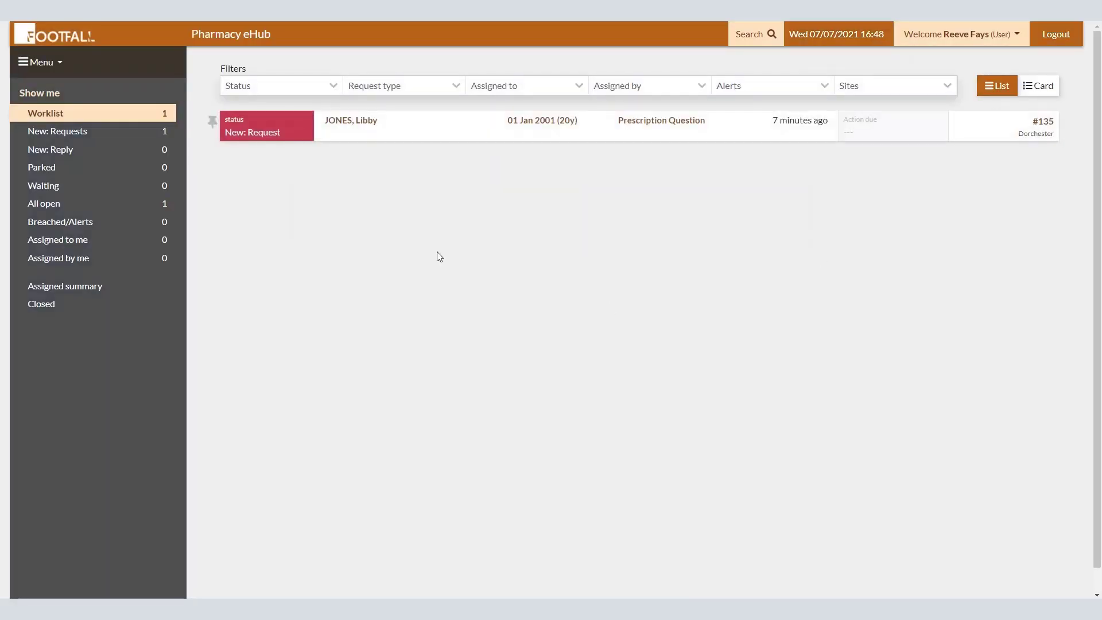
left_click(354, 127)
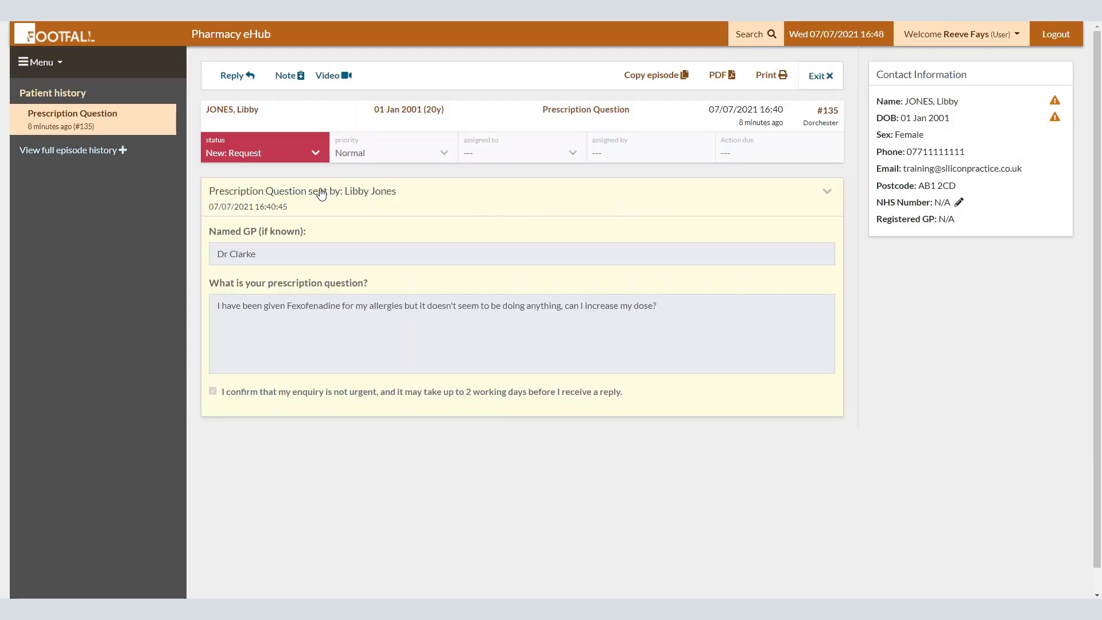
left_click(249, 81)
Step: Write a reply stating the patient is on the maximum fexofenadine dose, advising a pharmacy visit, signed 'Thank you'
type("Hi Libby,")
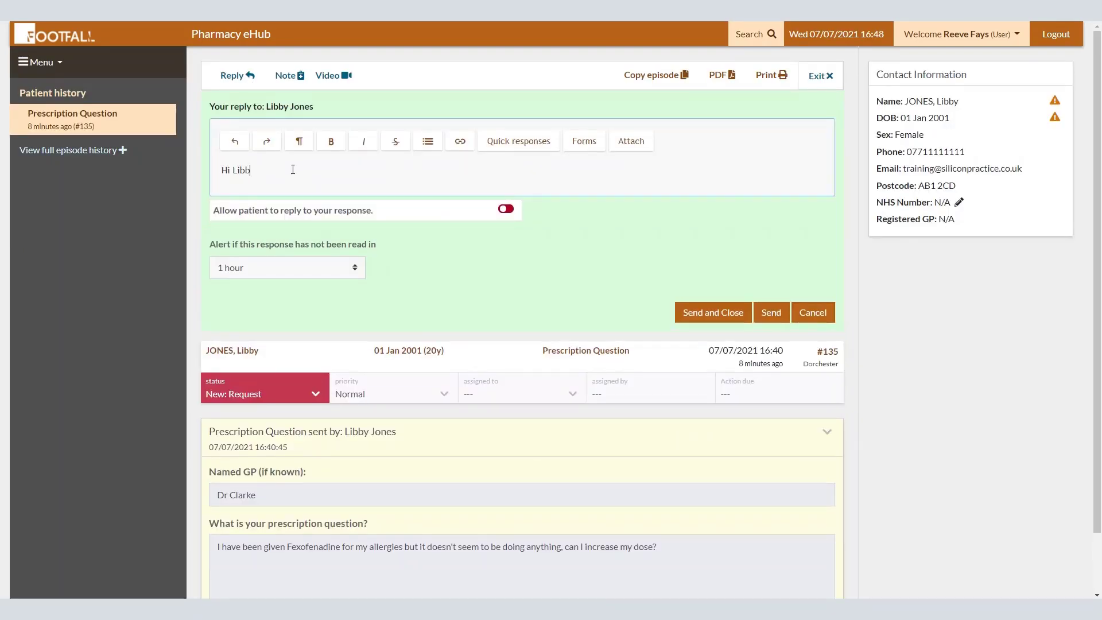
key("Return")
key("Return")
type("You atre")
key("BackSpace")
key("BackSpace")
key("BackSpace")
key("BackSpace")
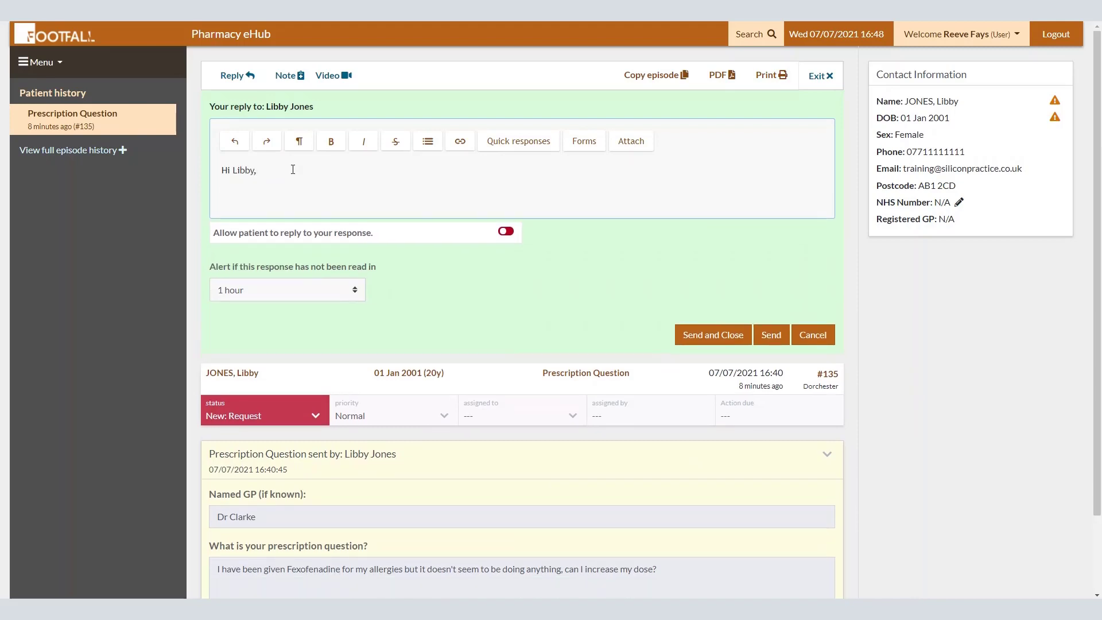
type("re on the maximum dose for this medication, you can top up with an over the counter antihistamine 12 hours after th")
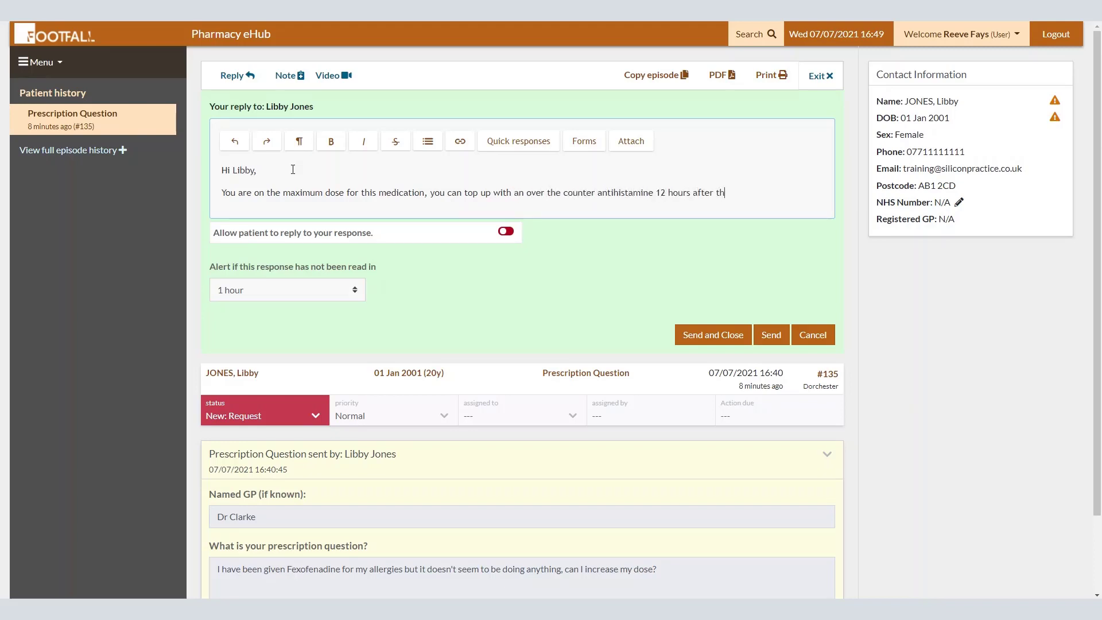
key("BackSpace")
key("BackSpace")
type("taking your fexofenadine.")
key("Return")
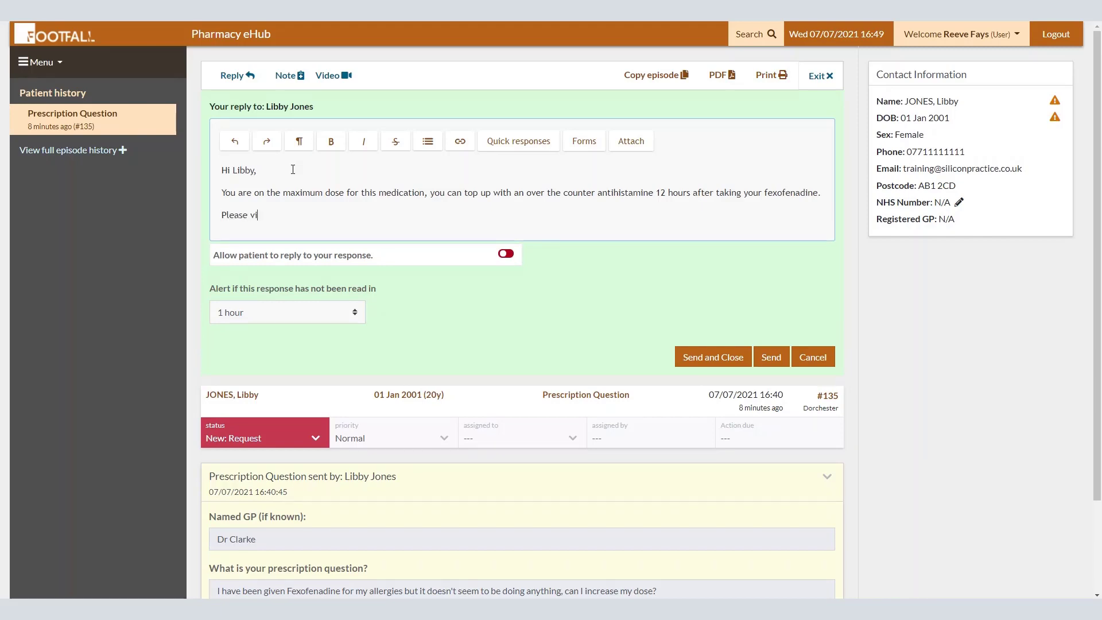
type("Please visit the pharmacy and")
type("e where")
key("BackSpace")
key("BackSpace")
key("BackSpace")
key("BackSpace")
key("BackSpace")
type(".")
key("Return")
type("Thank you")
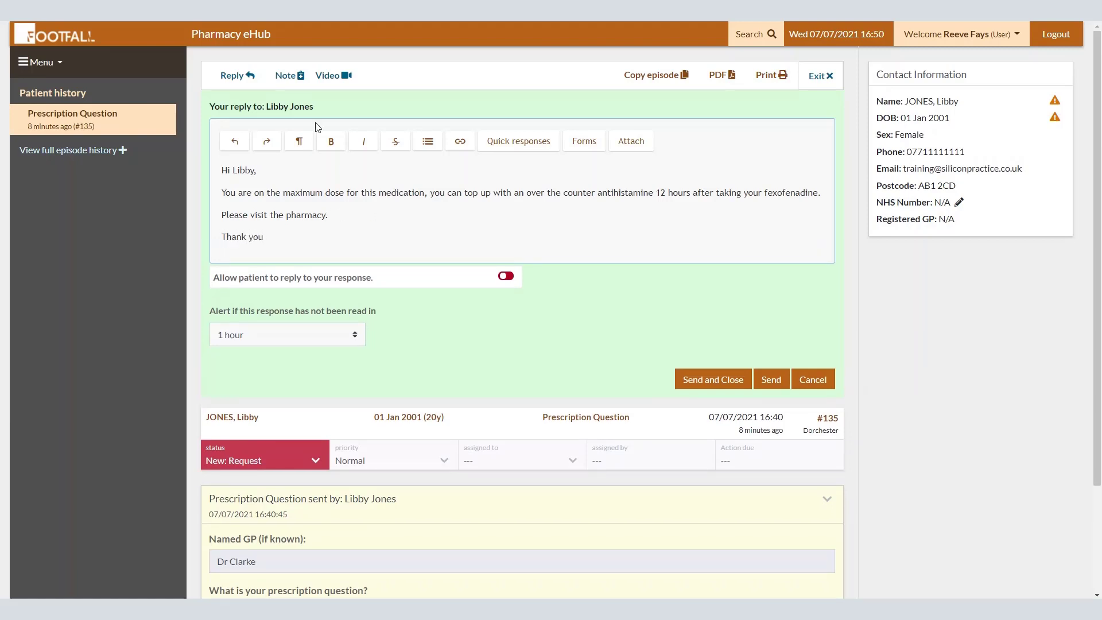
Step: Send and close the reply, confirm the outcome, and return to the eHub worklist
left_click(701, 380)
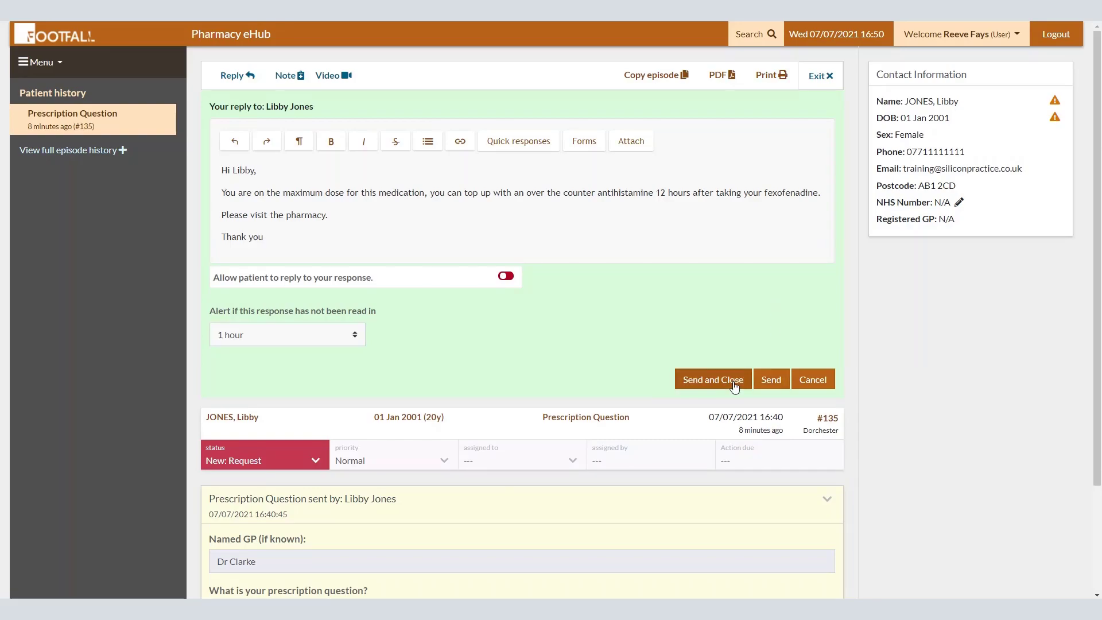
left_click(733, 381)
left_click(664, 201)
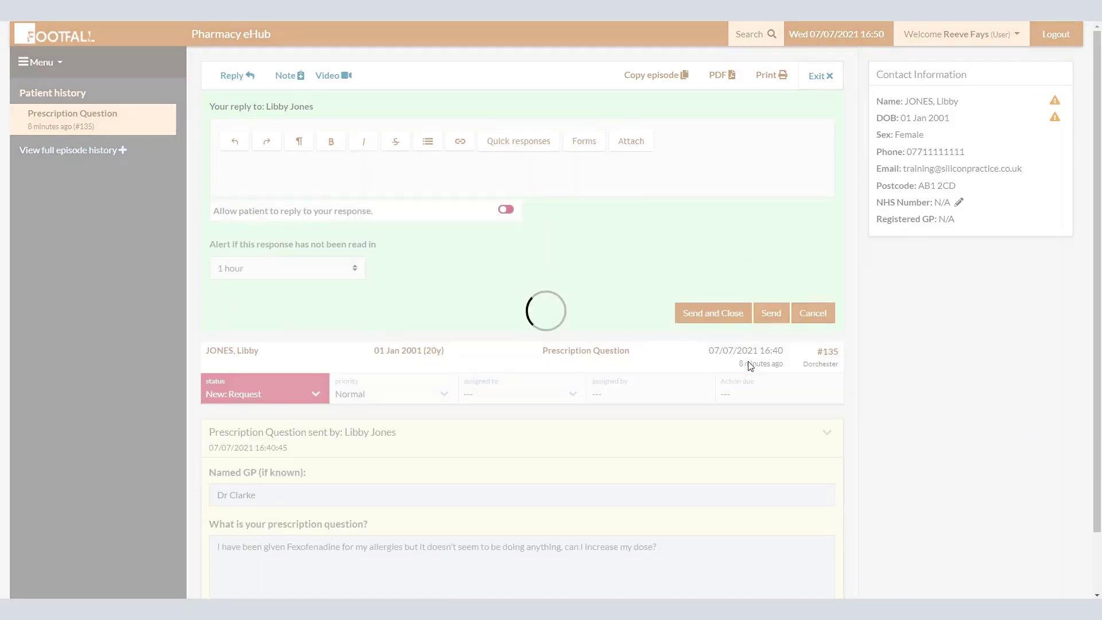
left_click(830, 86)
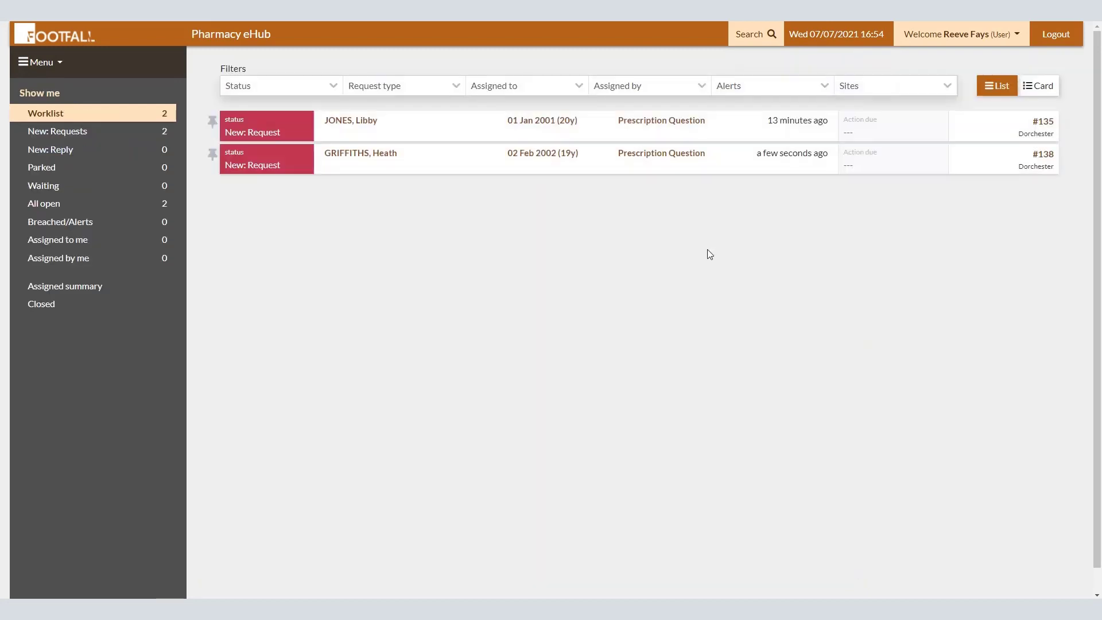
Step: Assign the podiatrist-referral question via eHub back to Little Rivers Medical Practice
left_click(369, 159)
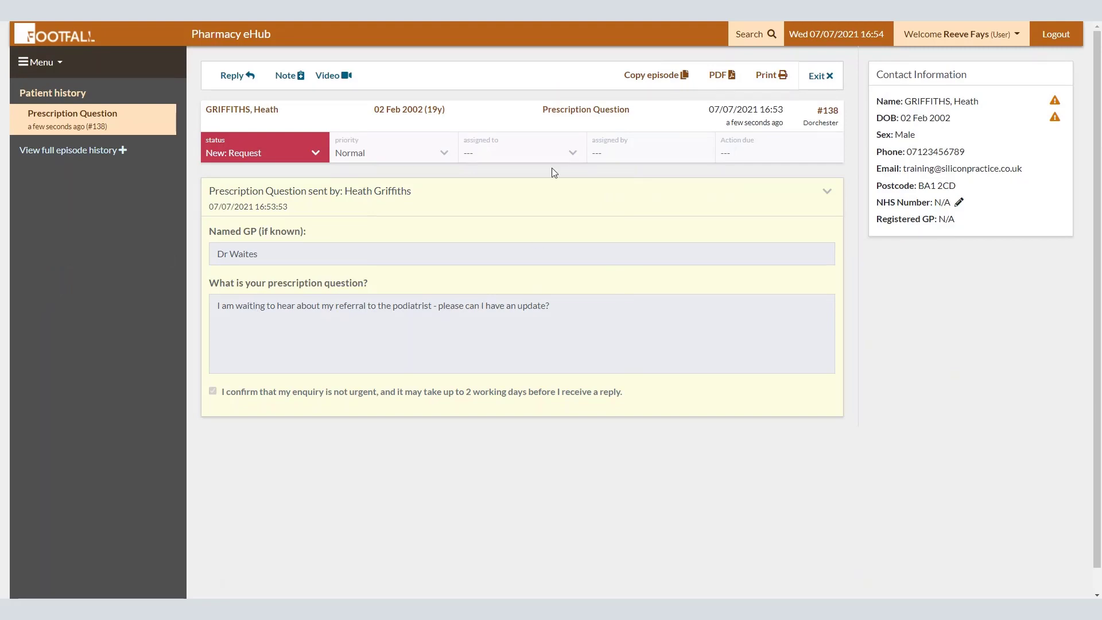
left_click(561, 152)
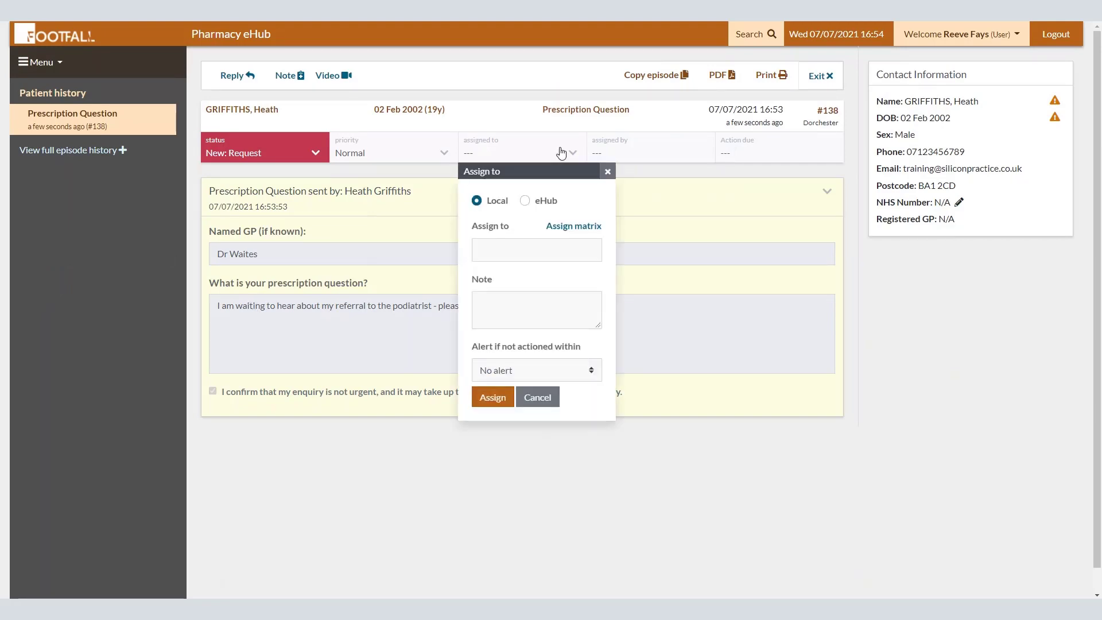
left_click(538, 201)
left_click(571, 257)
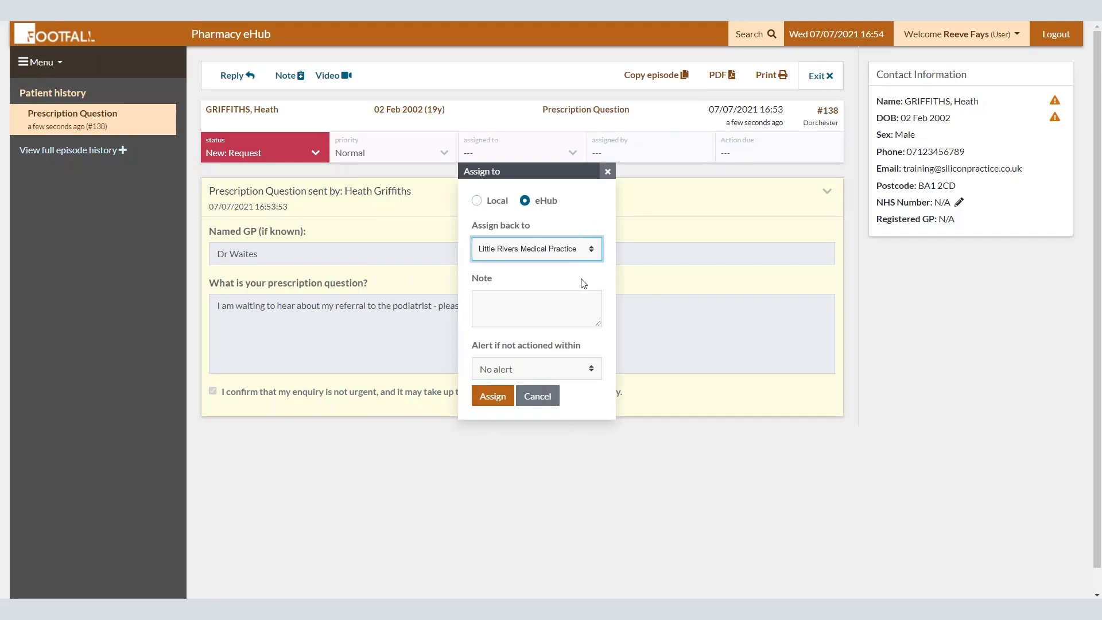
left_click(569, 305)
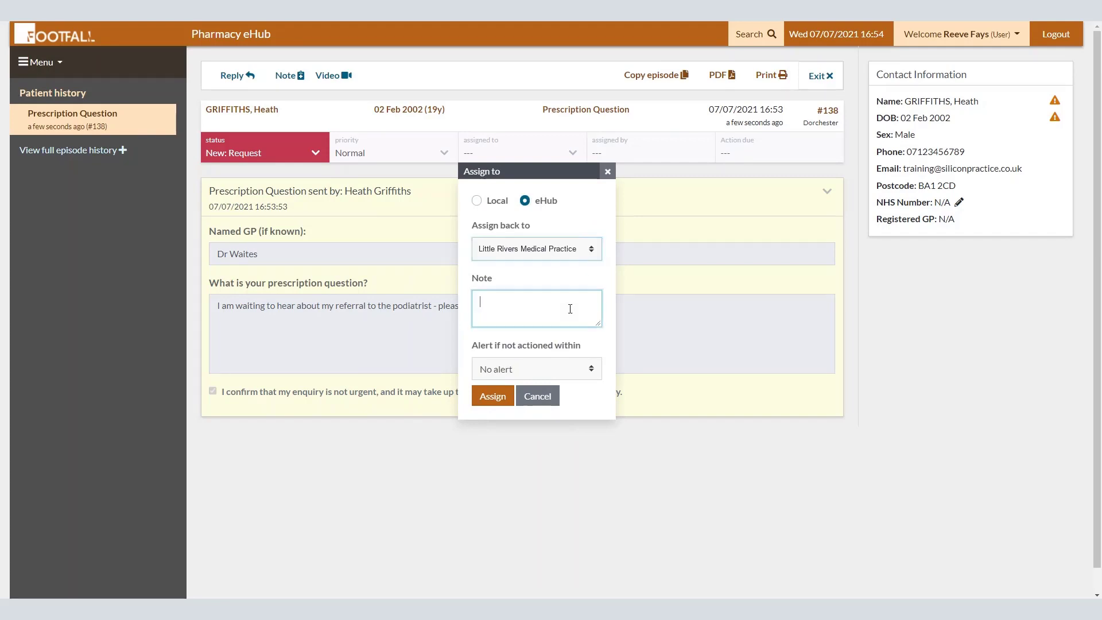
left_click(493, 396)
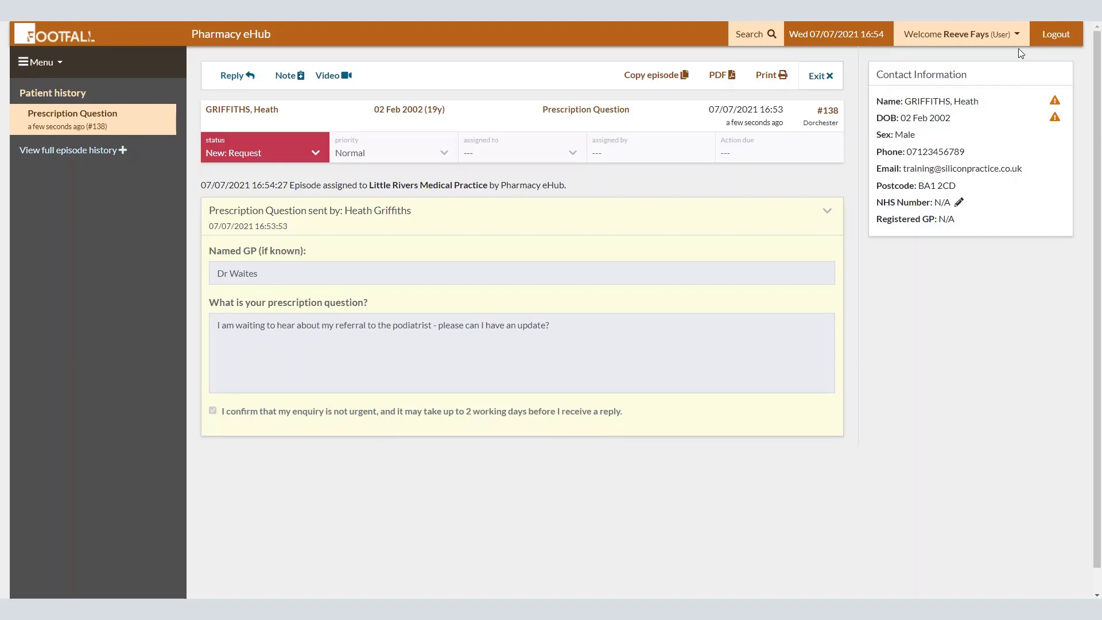
Step: Go to the dashboard, sign out of the eHub, and log back into the practice account
left_click(50, 63)
left_click(78, 89)
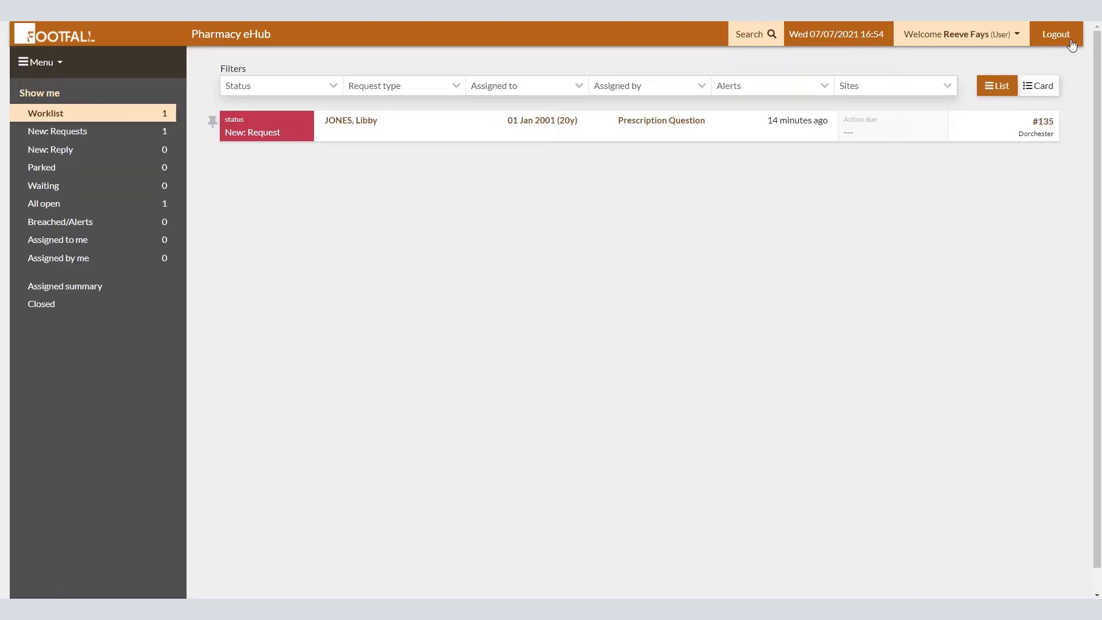
left_click(1066, 41)
left_click(501, 220)
Step: Accept the authorised-users notice and assign the hay-fever tablets question #103 to the Pharmacy eHub
left_click(669, 422)
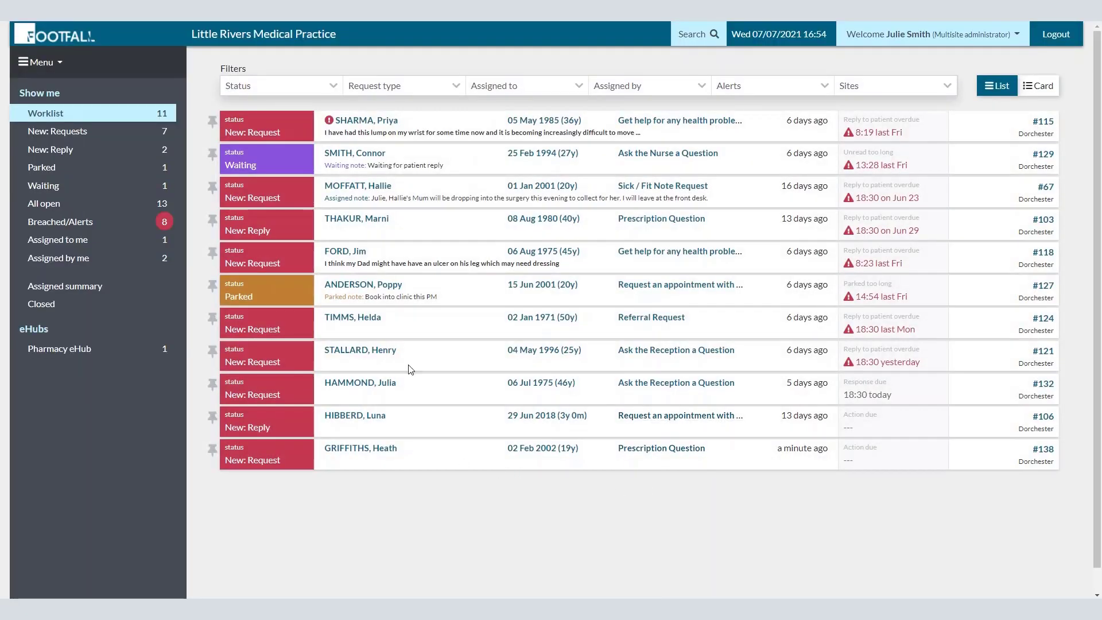
left_click(364, 219)
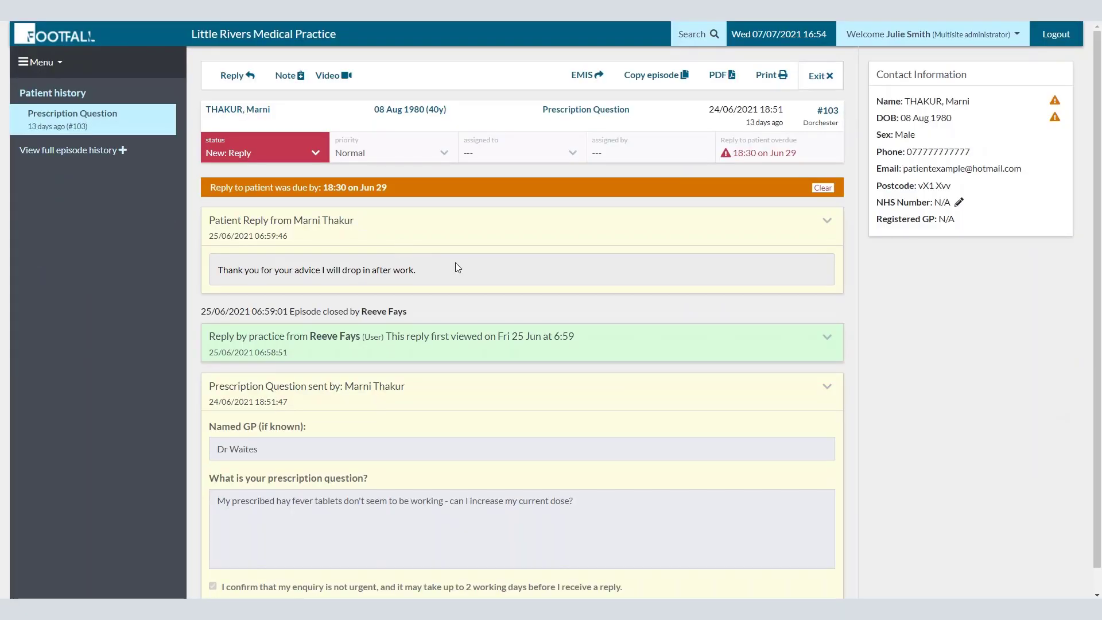
left_click(508, 154)
left_click(547, 202)
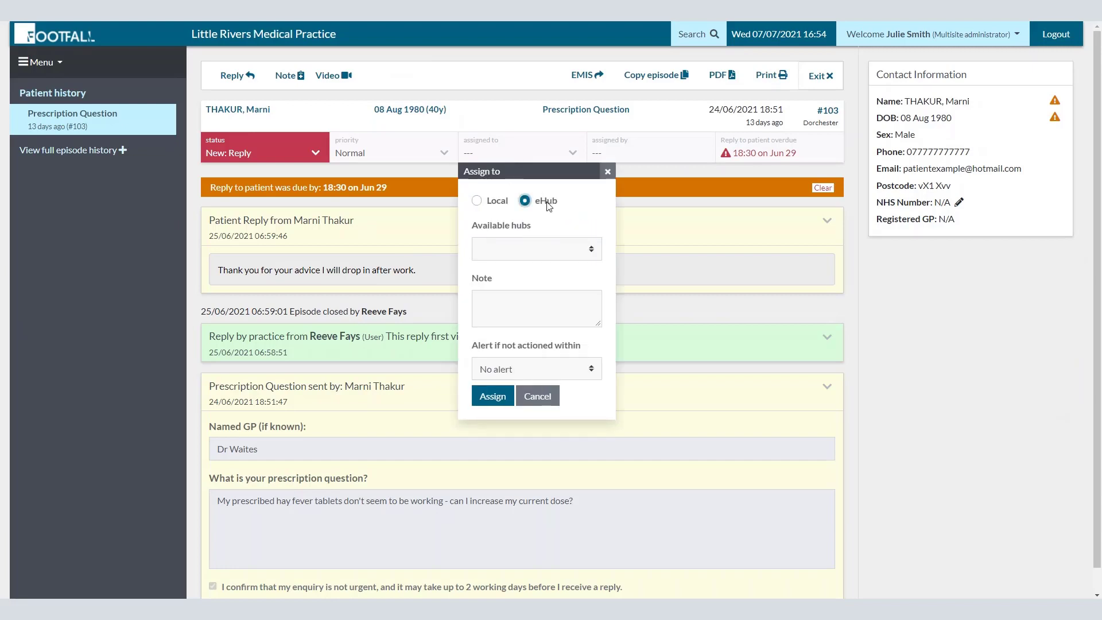
left_click(497, 396)
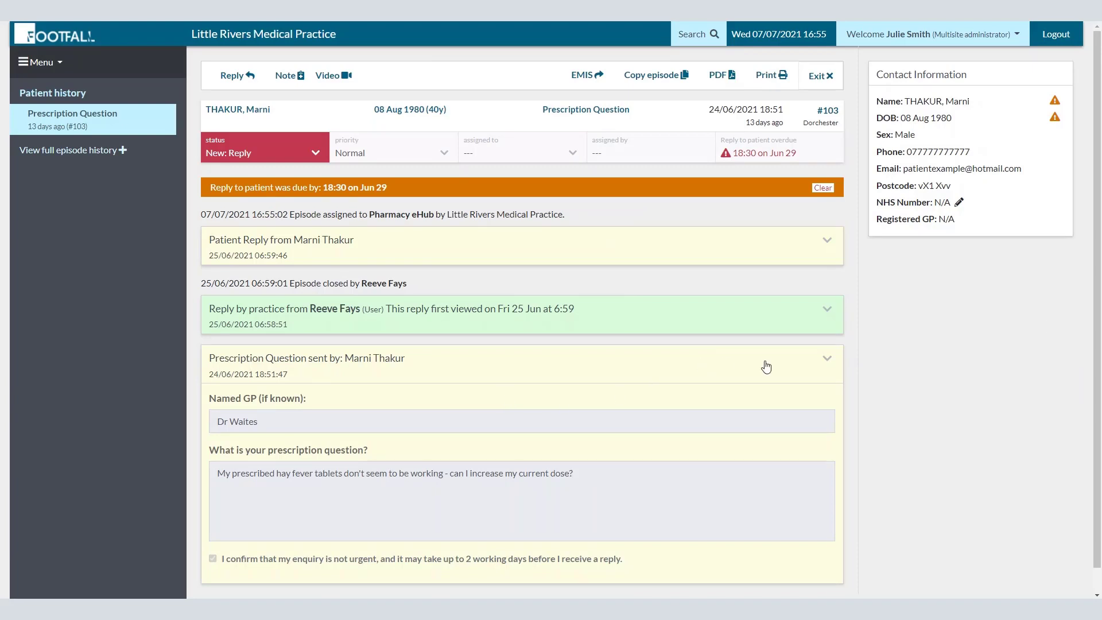
Step: Switch to Pharmacy eHub, check its New requests and New: Reply lists, then log out
left_click(1025, 39)
left_click(896, 76)
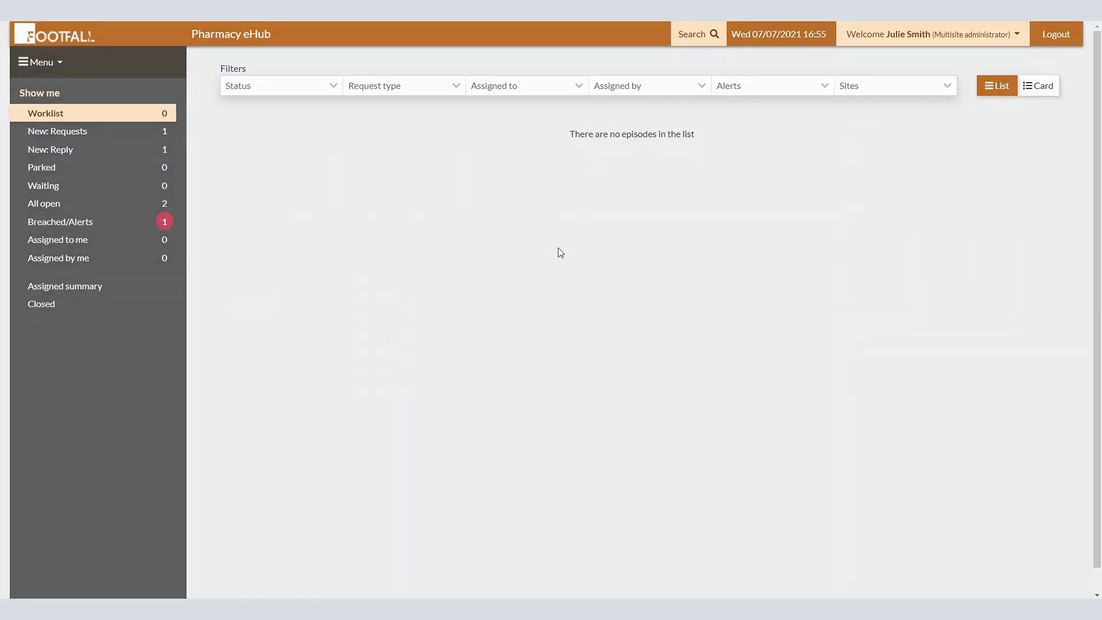
left_click(132, 139)
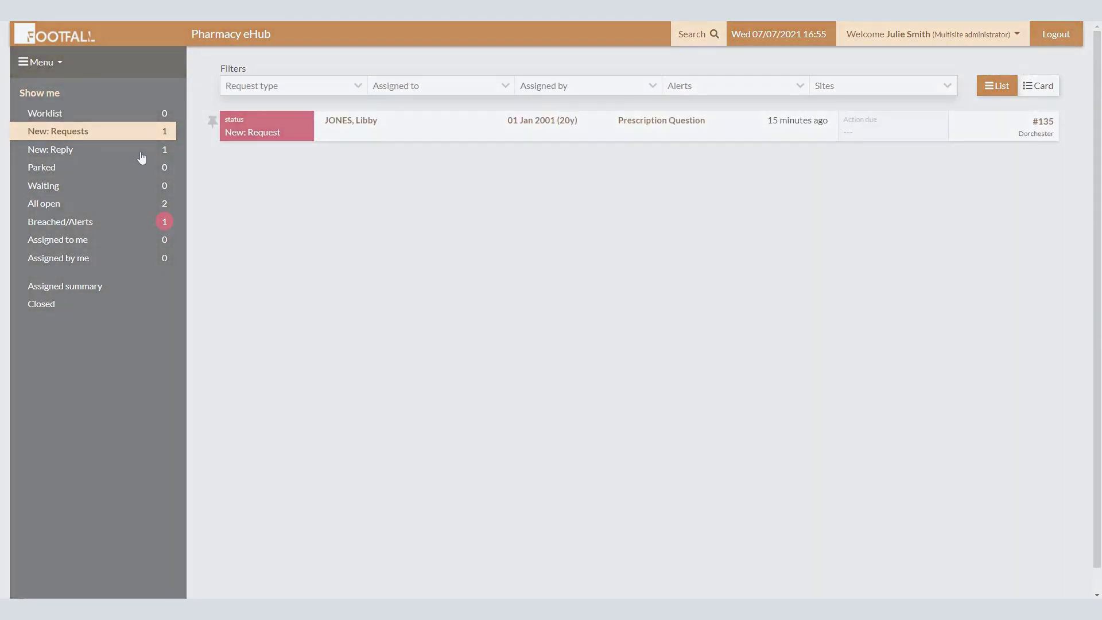
left_click(142, 157)
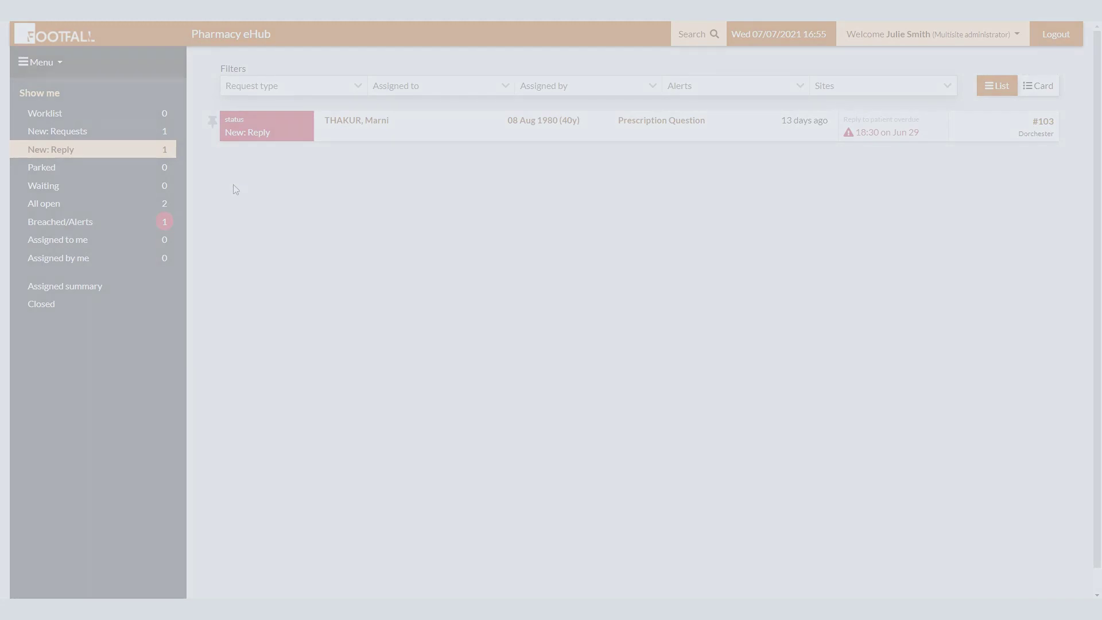
left_click(1056, 34)
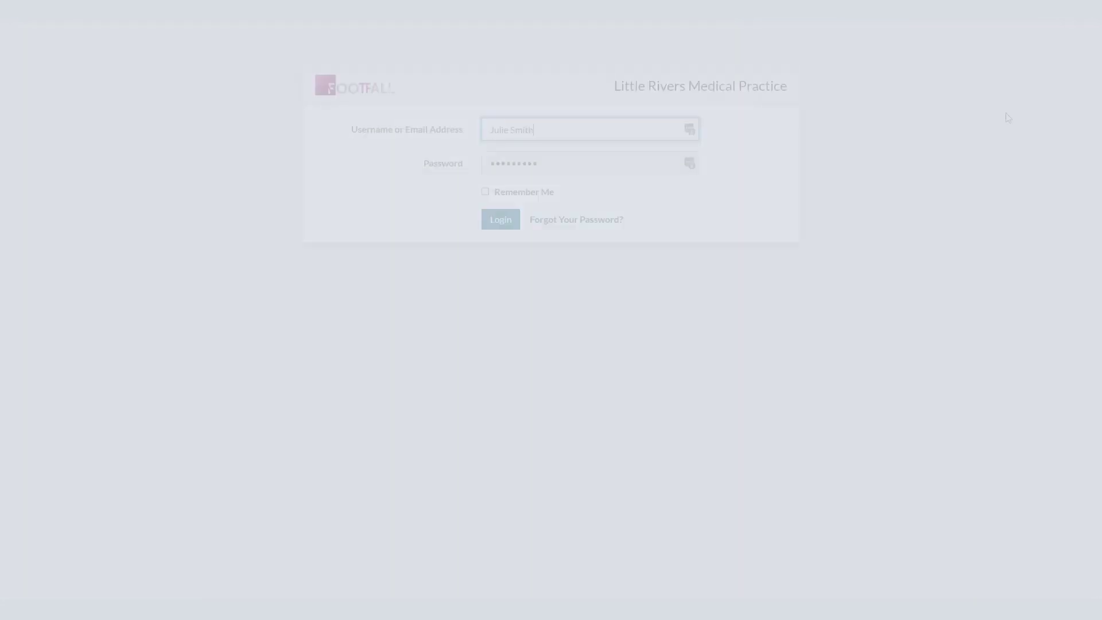